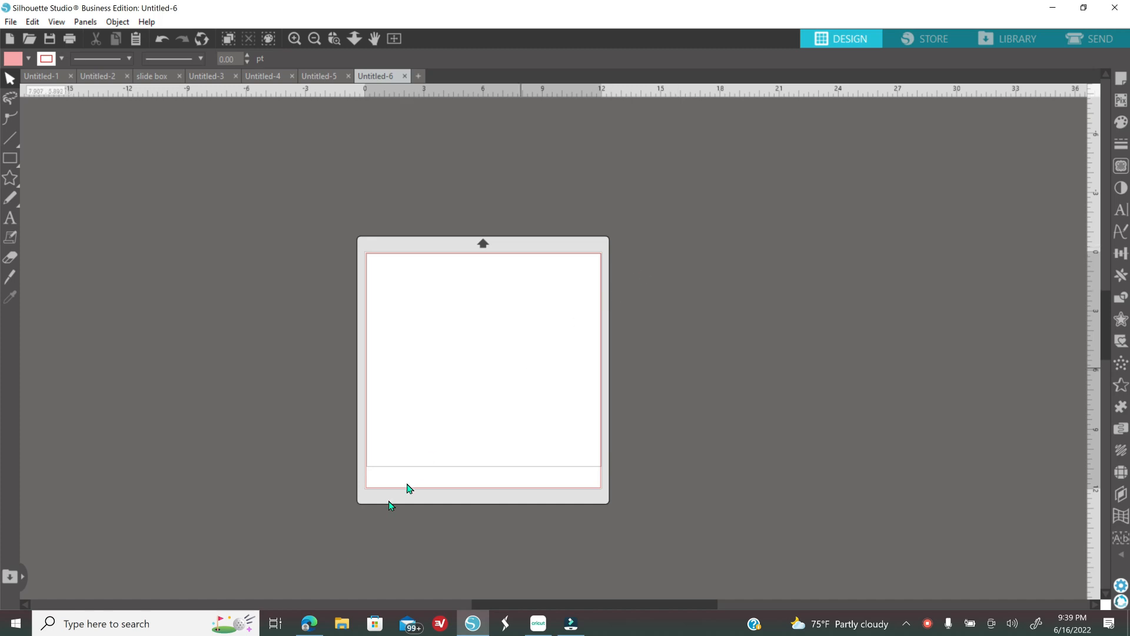
View the Tie Box Template product page in the browser and return to Silhouette Studio.
{"action": "left_click", "coordinate": [316, 628]}
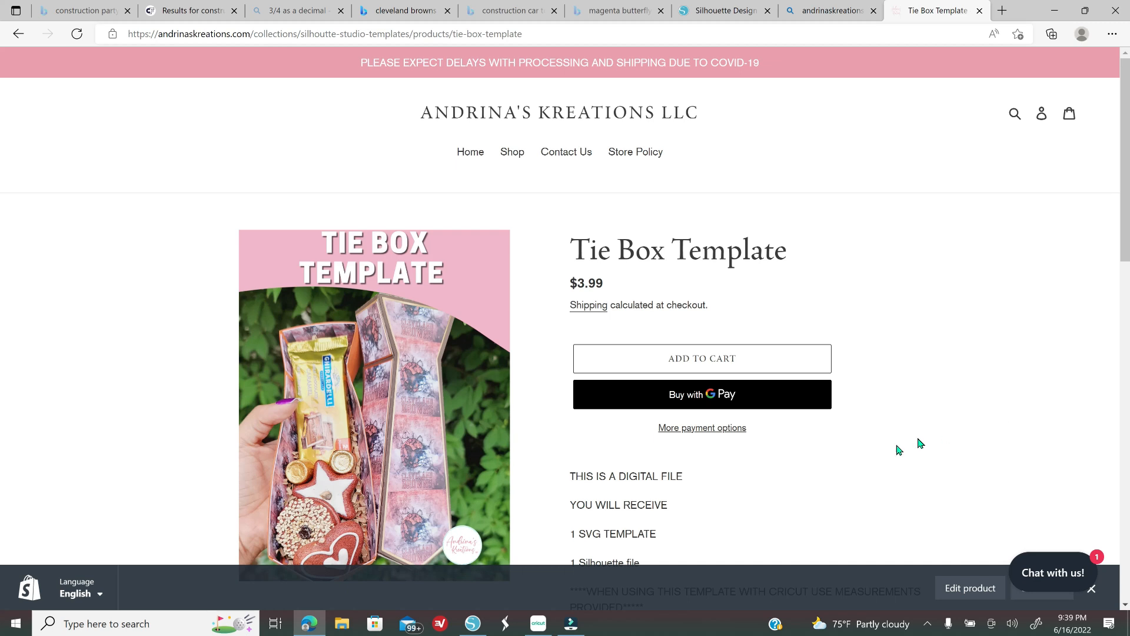
{"action": "left_click", "coordinate": [472, 624]}
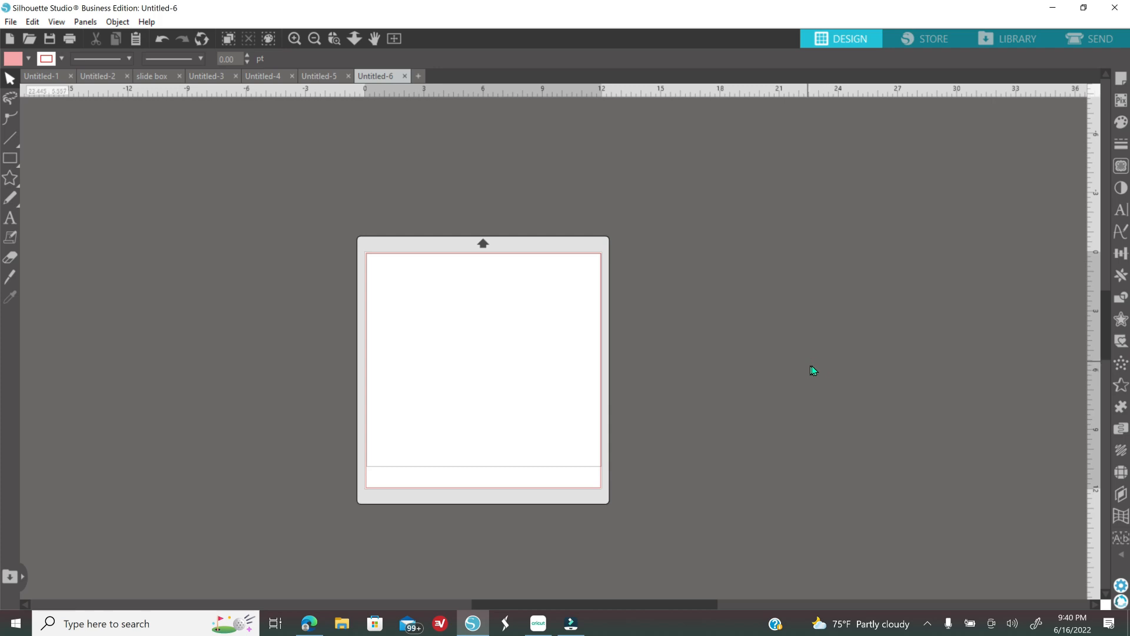
Merge the Silhouette Studio file "Tie Box with layers" from the Tie Box Template folder into the current design.
{"action": "left_click", "coordinate": [11, 22]}
{"action": "left_click", "coordinate": [47, 108]}
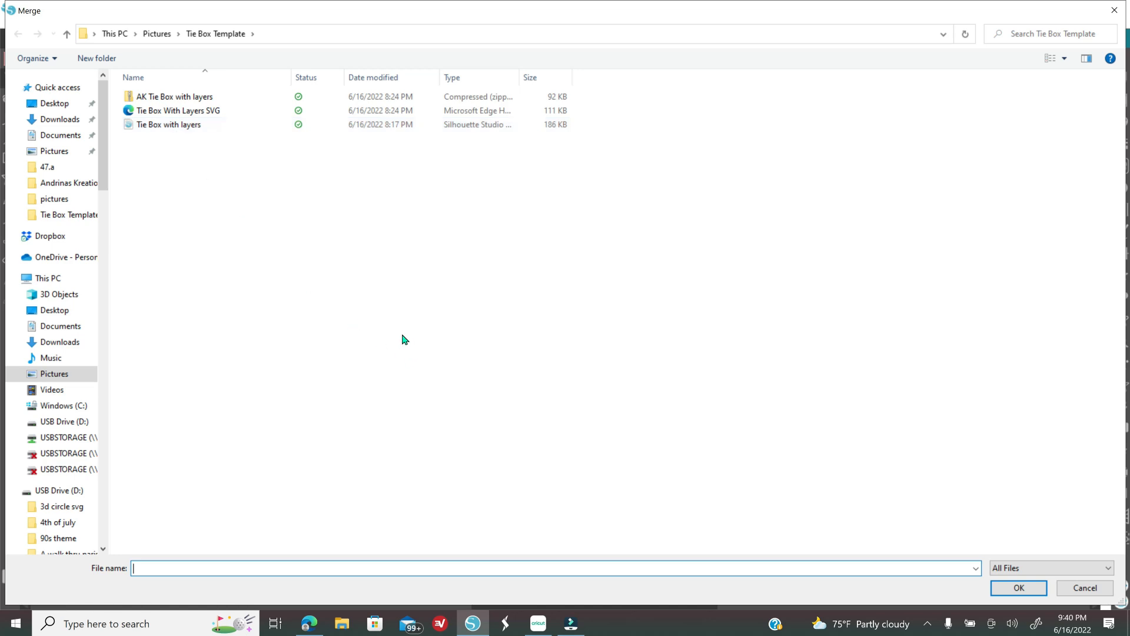
{"action": "left_click", "coordinate": [342, 627]}
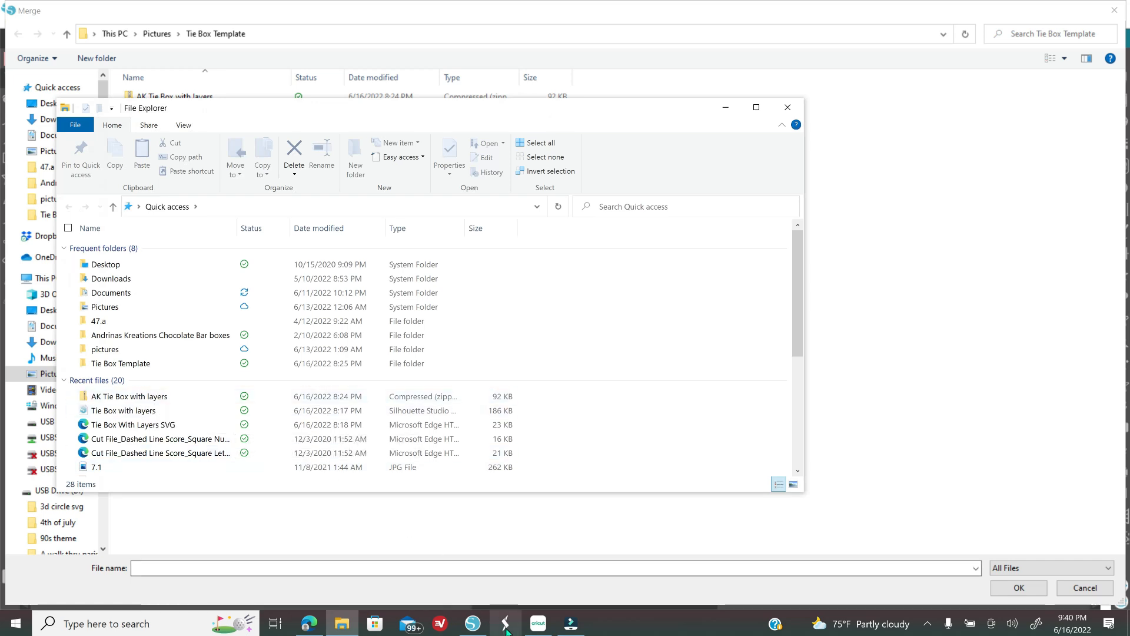
{"action": "left_click", "coordinate": [788, 107]}
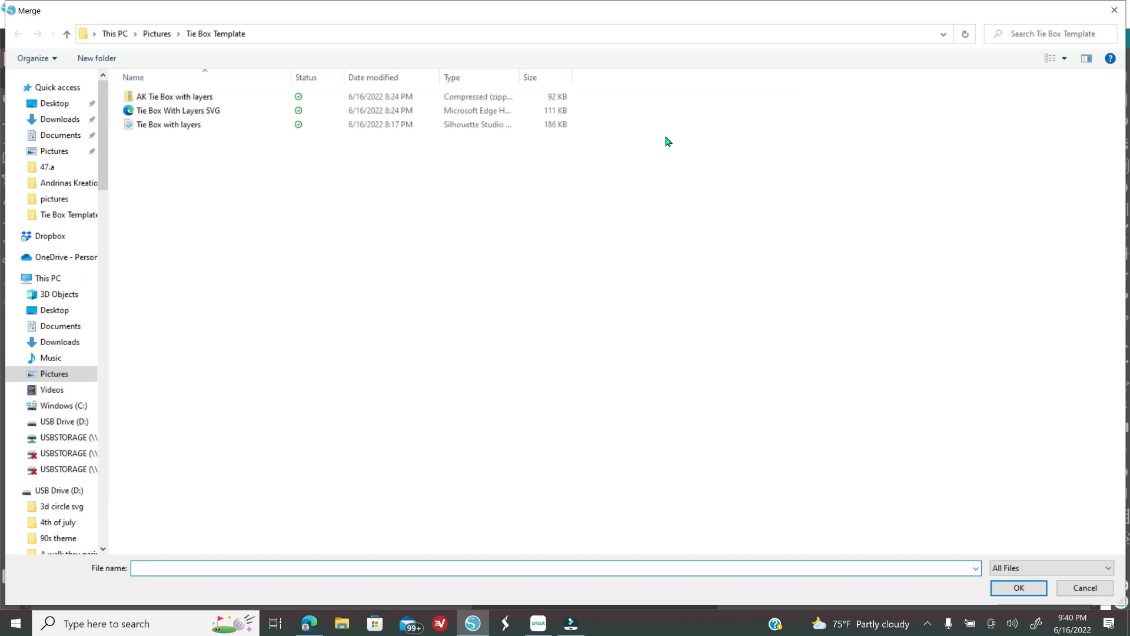
{"action": "left_click", "coordinate": [186, 124]}
{"action": "key", "text": "Tab"}
{"action": "key", "text": "Return"}
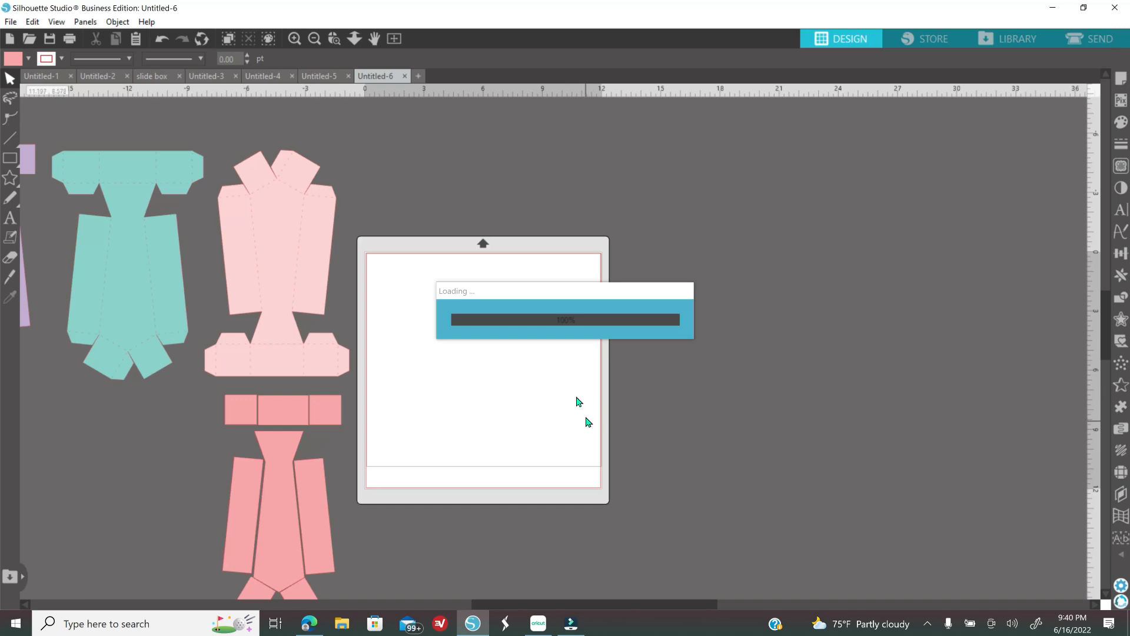
Ungroup the imported tie box template into separate pieces and clear the selection.
{"action": "left_click", "coordinate": [314, 38]}
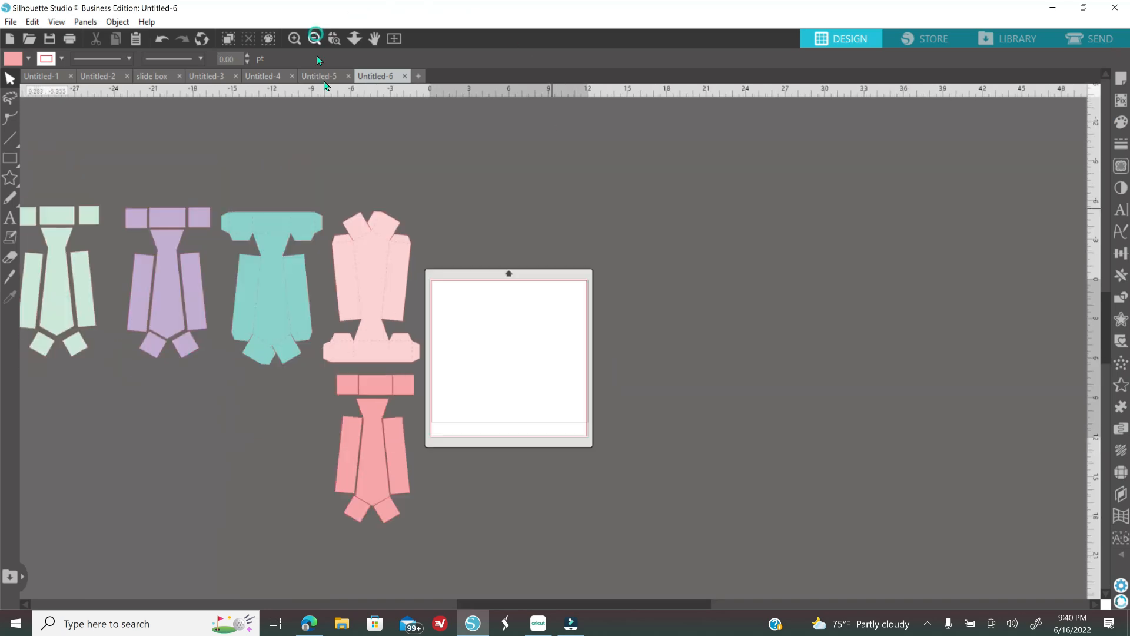
{"action": "left_click", "coordinate": [314, 38]}
{"action": "left_click", "coordinate": [425, 342]}
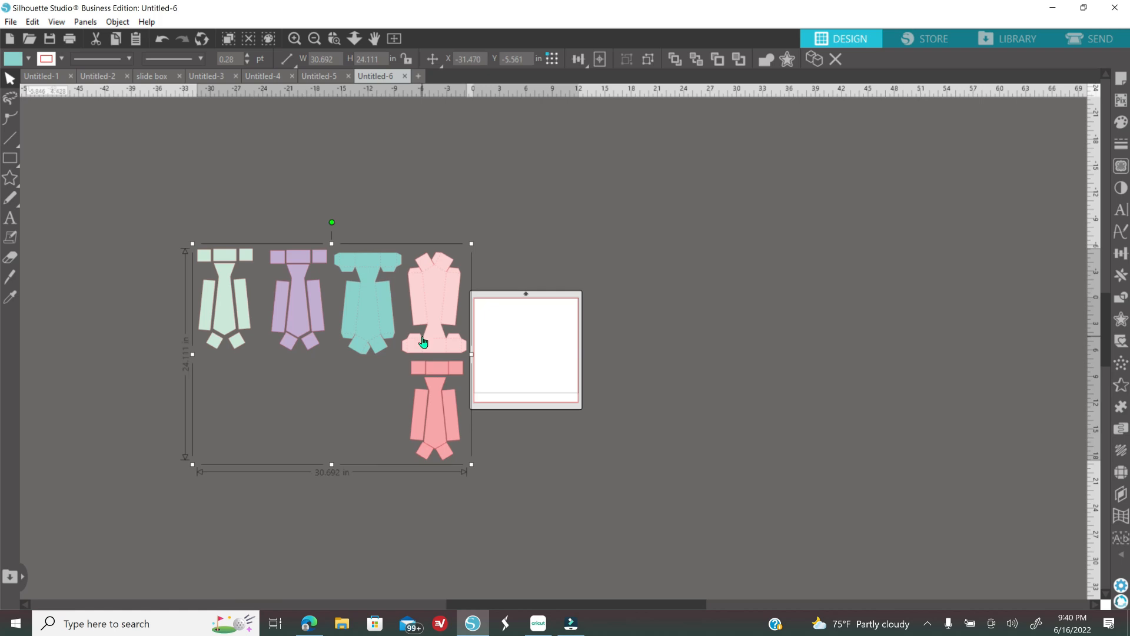
{"action": "right_click", "coordinate": [424, 342]}
{"action": "left_click", "coordinate": [487, 462]}
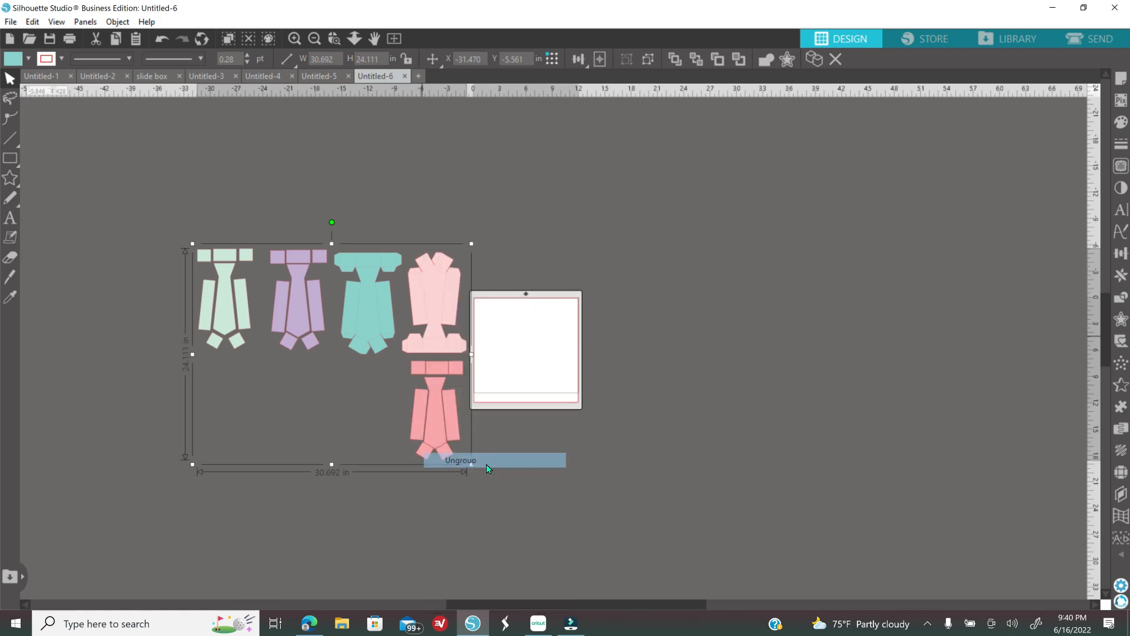
{"action": "left_click", "coordinate": [640, 459]}
{"action": "left_click", "coordinate": [294, 39]}
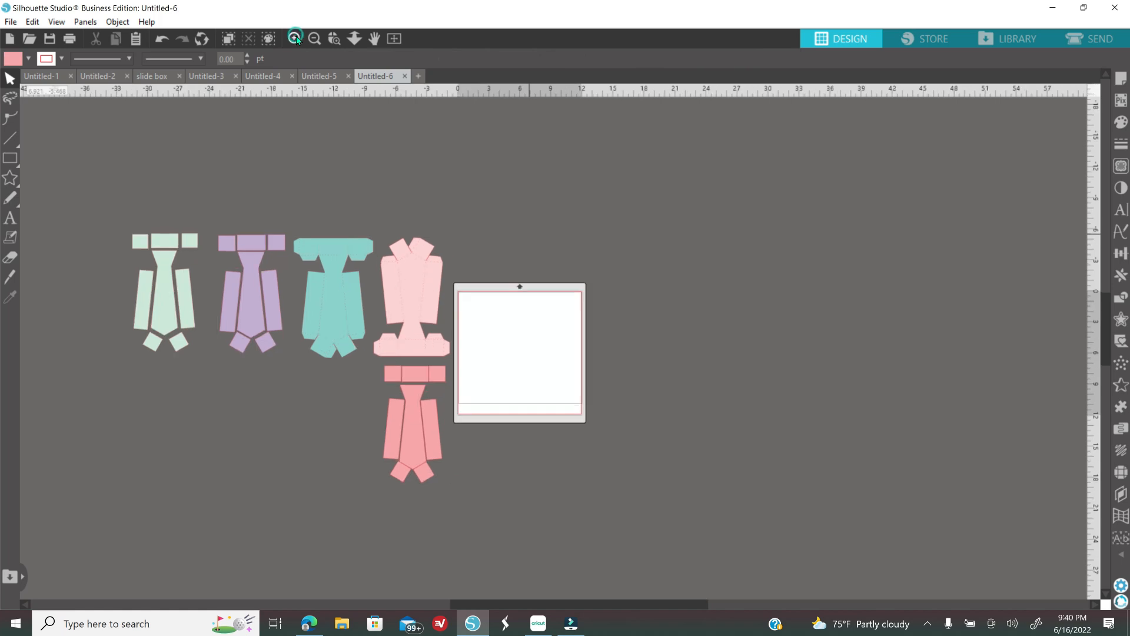
{"action": "left_click_drag", "start_coordinate": [532, 602], "coordinate": [510, 602]}
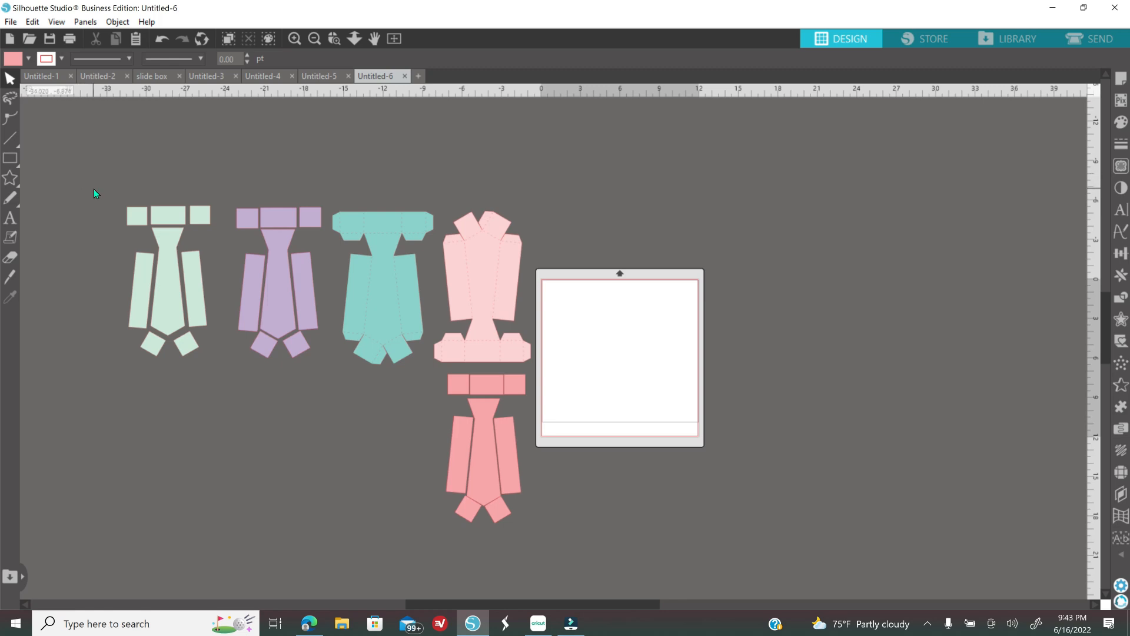
Try resizing all the tie box pieces together, first proportionally smaller, then stretched in width and height.
{"action": "left_click_drag", "start_coordinate": [86, 172], "coordinate": [558, 533]}
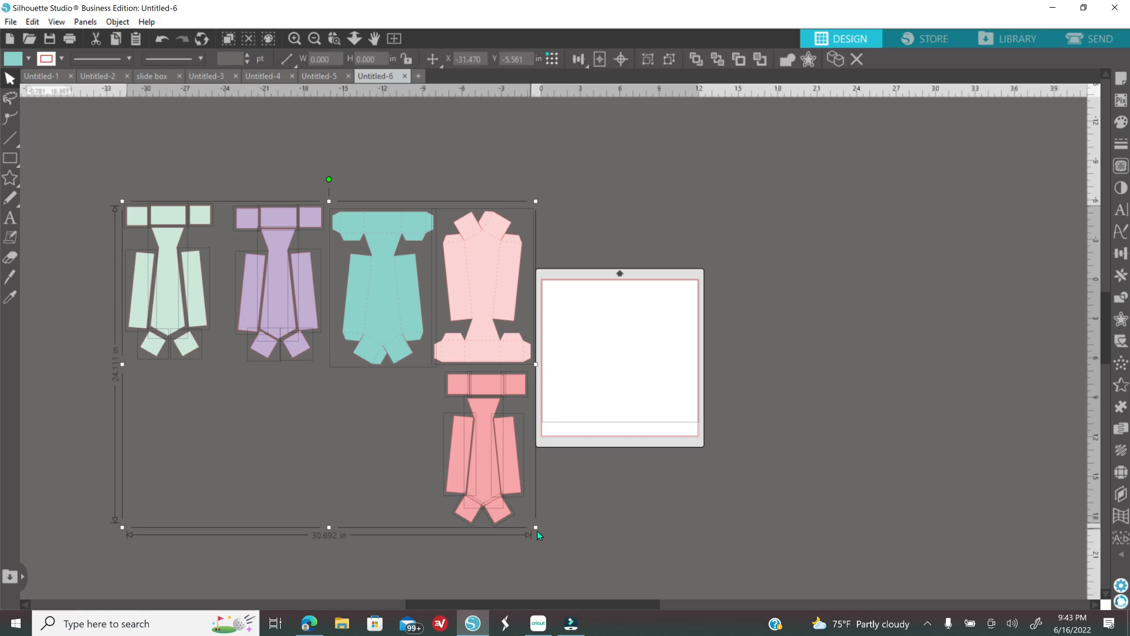
{"action": "left_click_drag", "start_coordinate": [533, 524], "coordinate": [504, 515]}
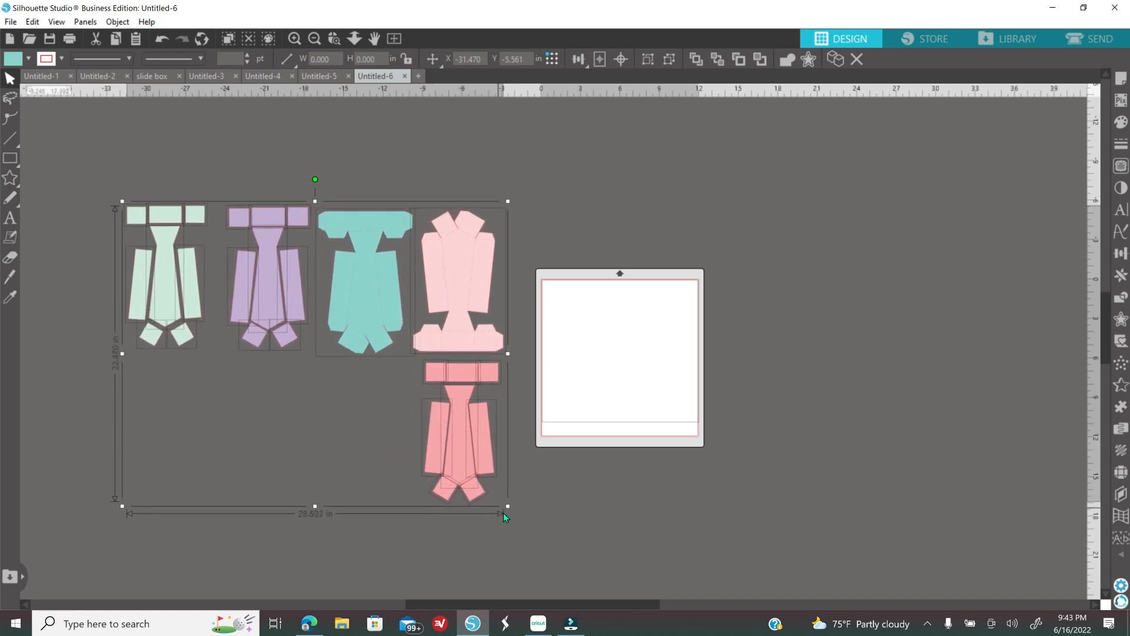
{"action": "left_click_drag", "start_coordinate": [510, 352], "coordinate": [587, 373]}
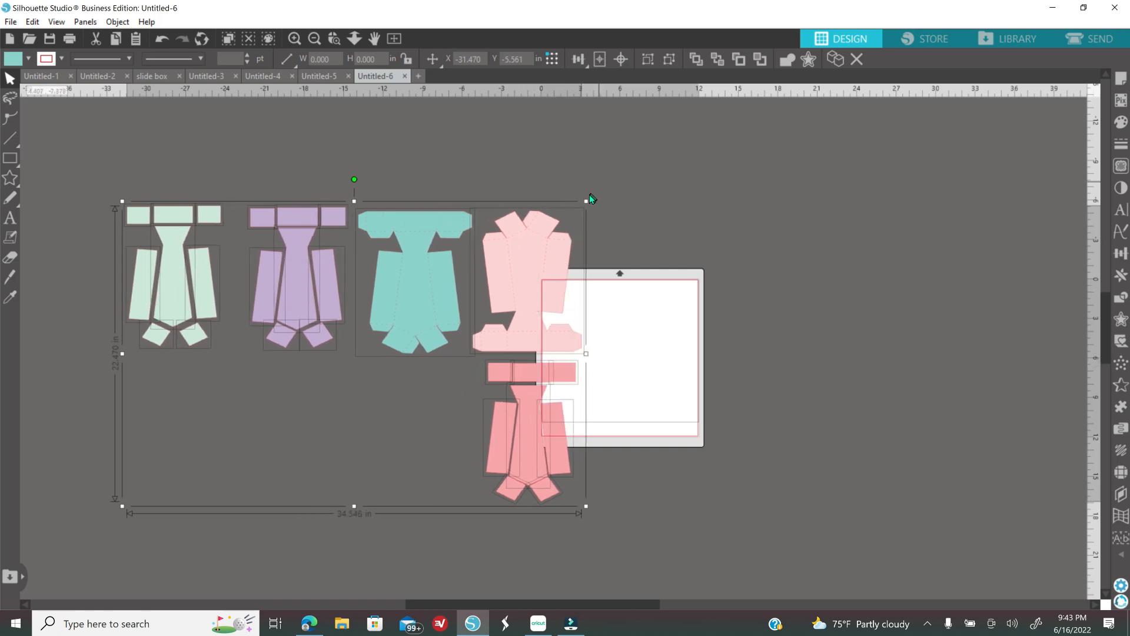
{"action": "left_click_drag", "start_coordinate": [351, 203], "coordinate": [354, 151]}
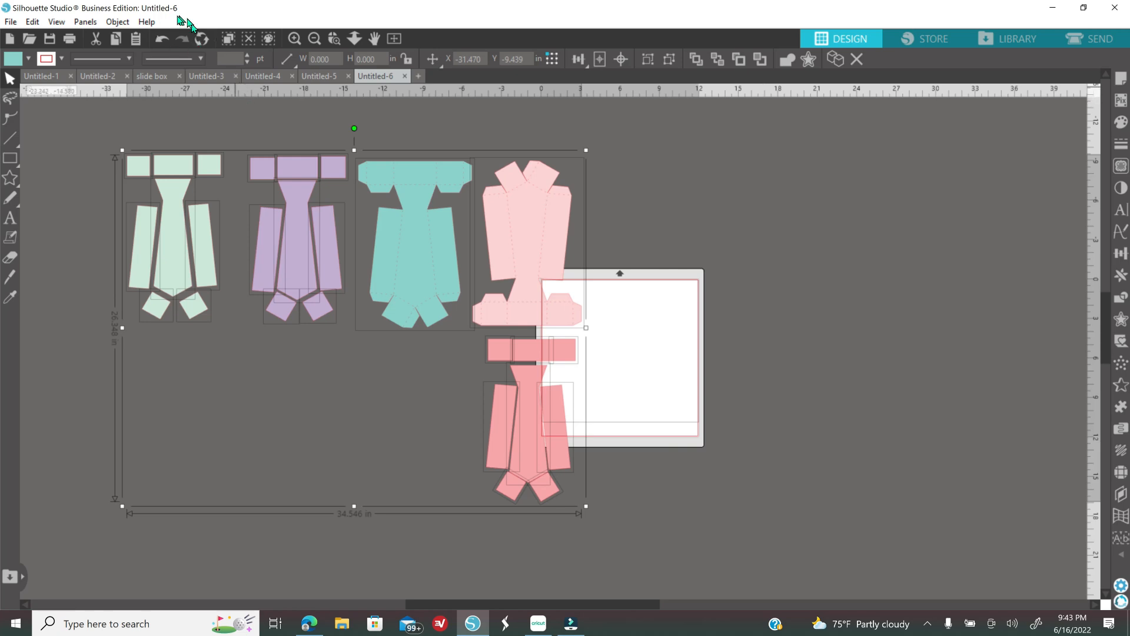
Undo all the resizing of the tie box pieces.
{"action": "left_click", "coordinate": [161, 40]}
{"action": "left_click", "coordinate": [161, 41]}
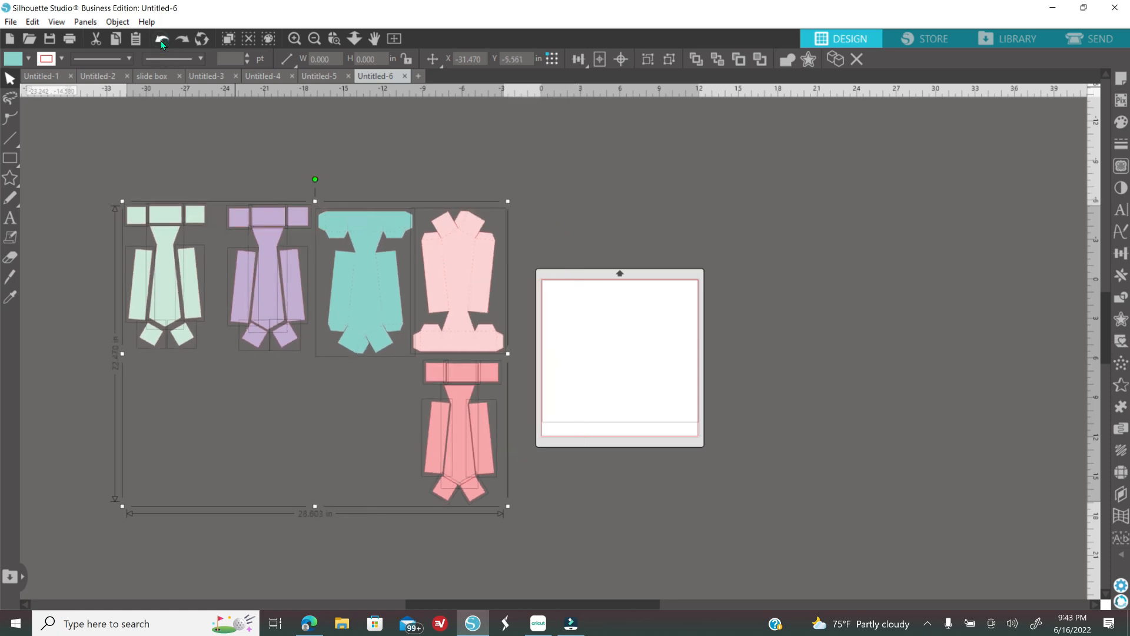
{"action": "left_click", "coordinate": [161, 40]}
{"action": "left_click", "coordinate": [161, 40]}
{"action": "left_click", "coordinate": [161, 40]}
{"action": "left_click", "coordinate": [161, 41]}
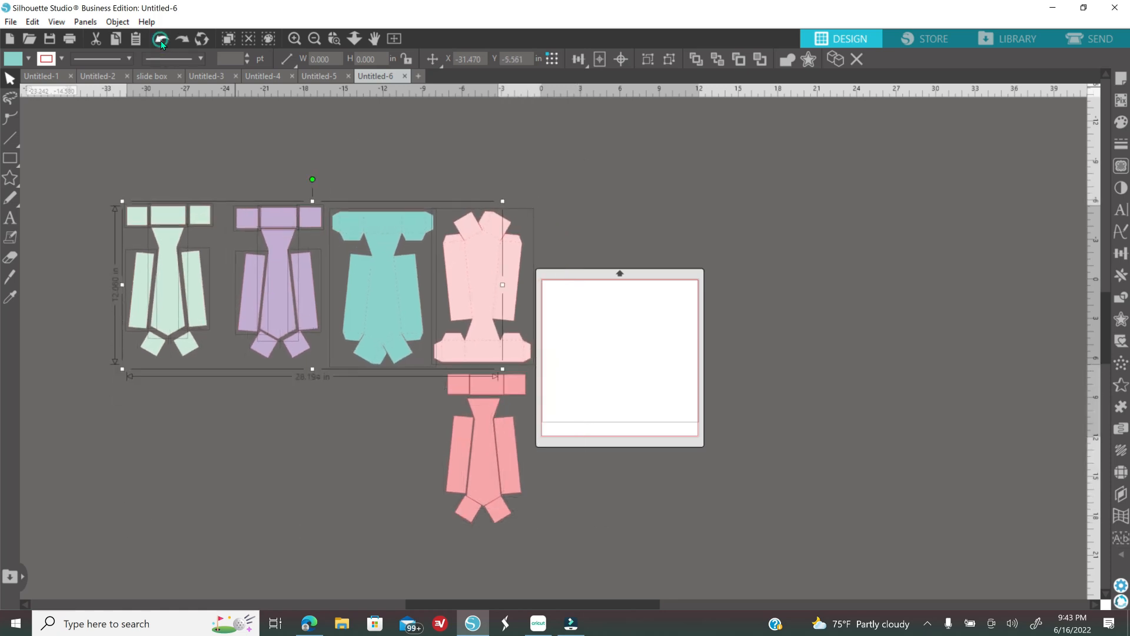
{"action": "left_click", "coordinate": [161, 41]}
{"action": "scroll", "coordinate": [303, 432], "scroll_direction": "down", "scroll_amount": 3}
{"action": "left_click_drag", "start_coordinate": [608, 607], "coordinate": [543, 604]}
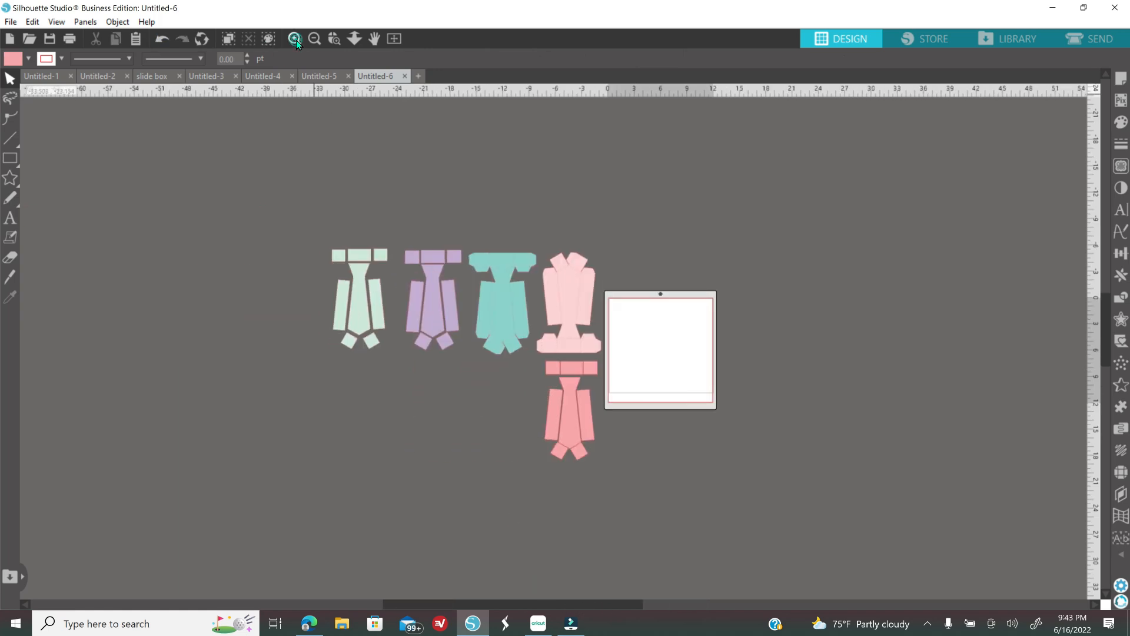
{"action": "left_click", "coordinate": [295, 40]}
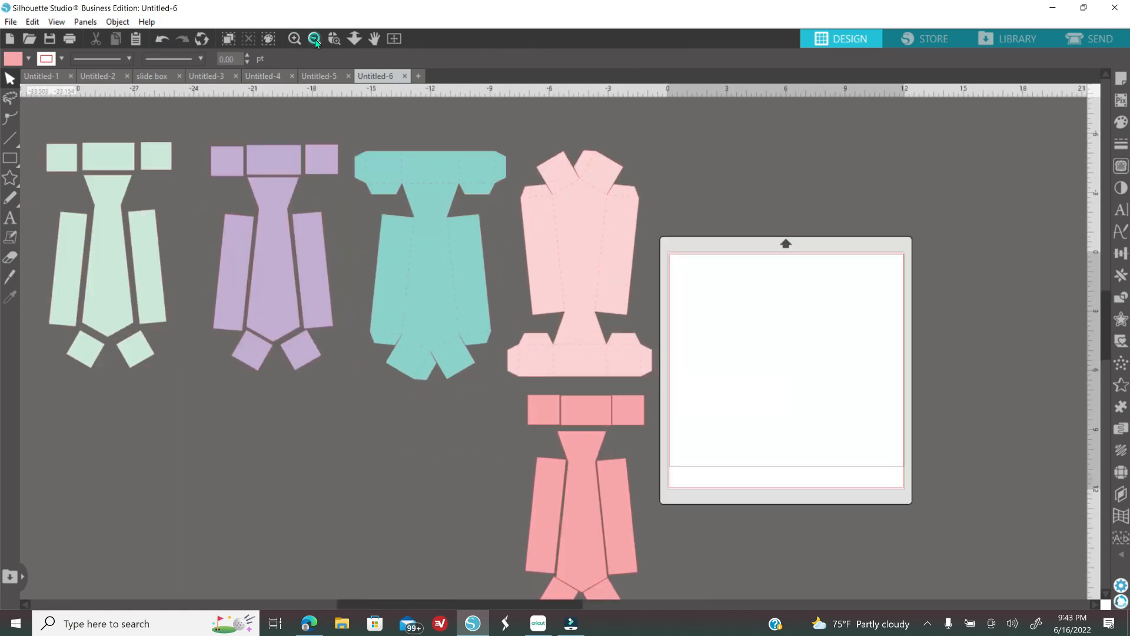
{"action": "left_click", "coordinate": [315, 40]}
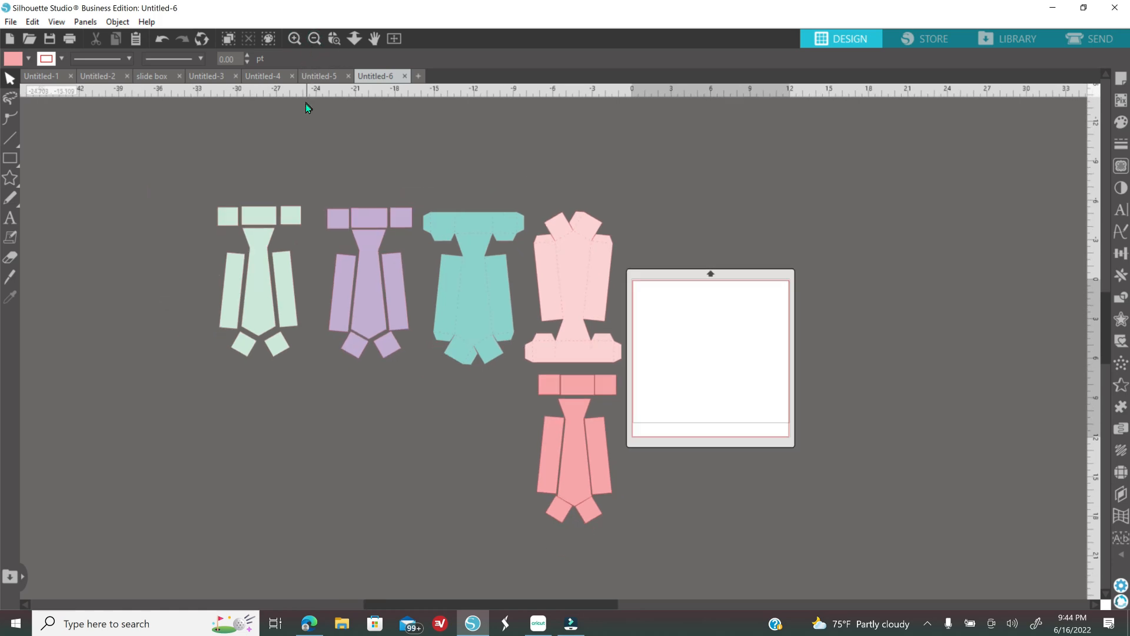
Switch to the browser and copy the cracked-wall Cleveland Browns helmet wallpaper from the "cleveland browns background" image results.
{"action": "left_click", "coordinate": [319, 625]}
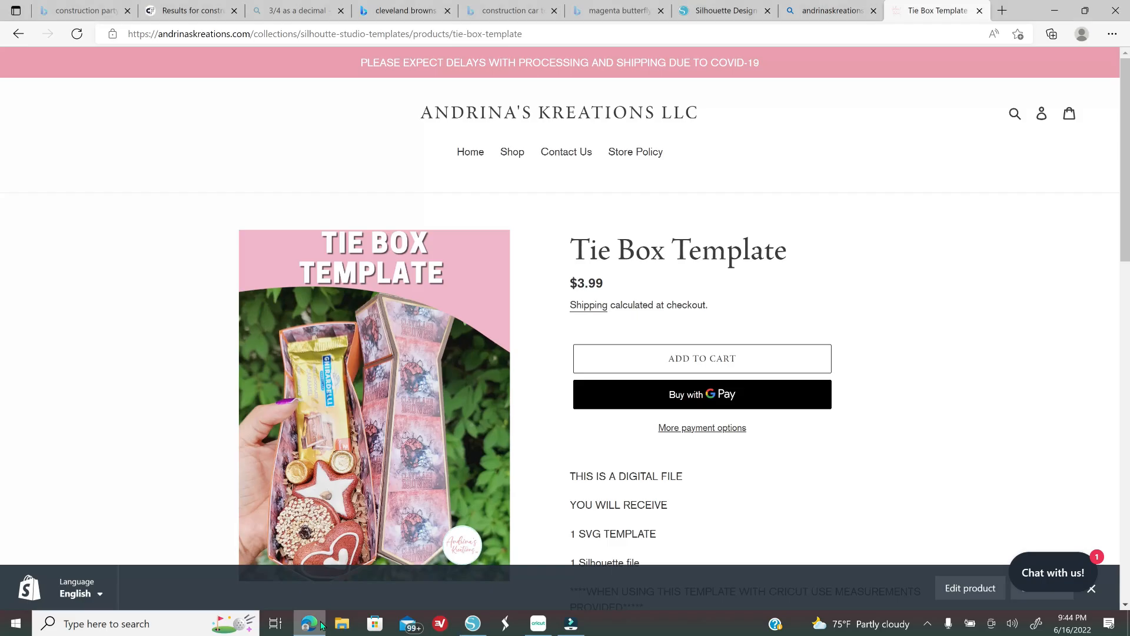
{"action": "left_click", "coordinate": [390, 14]}
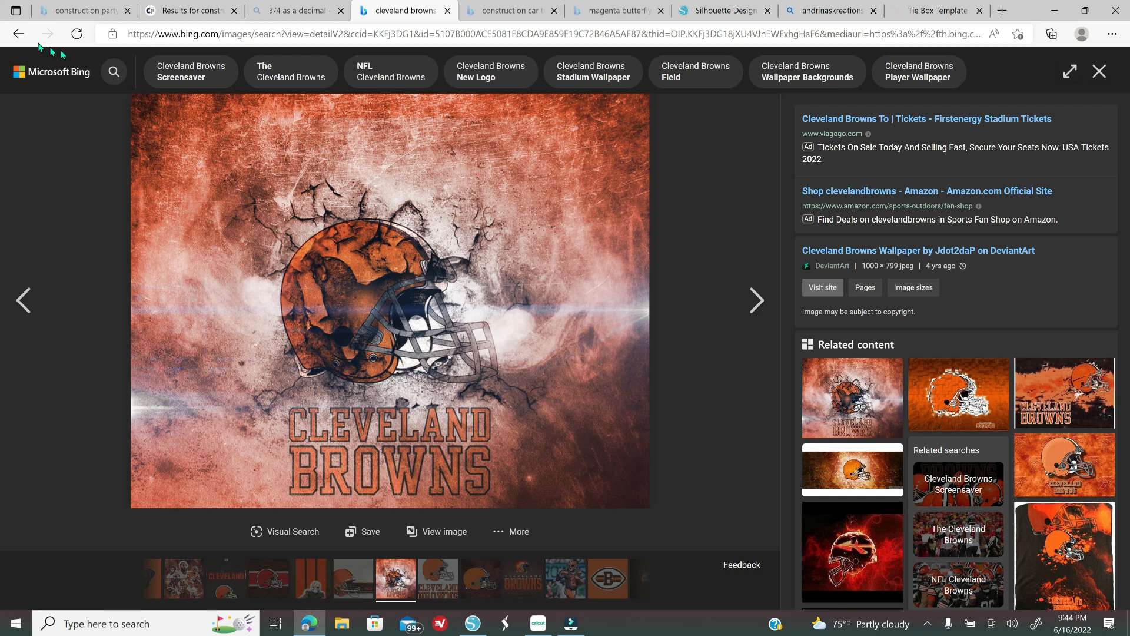
{"action": "left_click", "coordinate": [18, 33]}
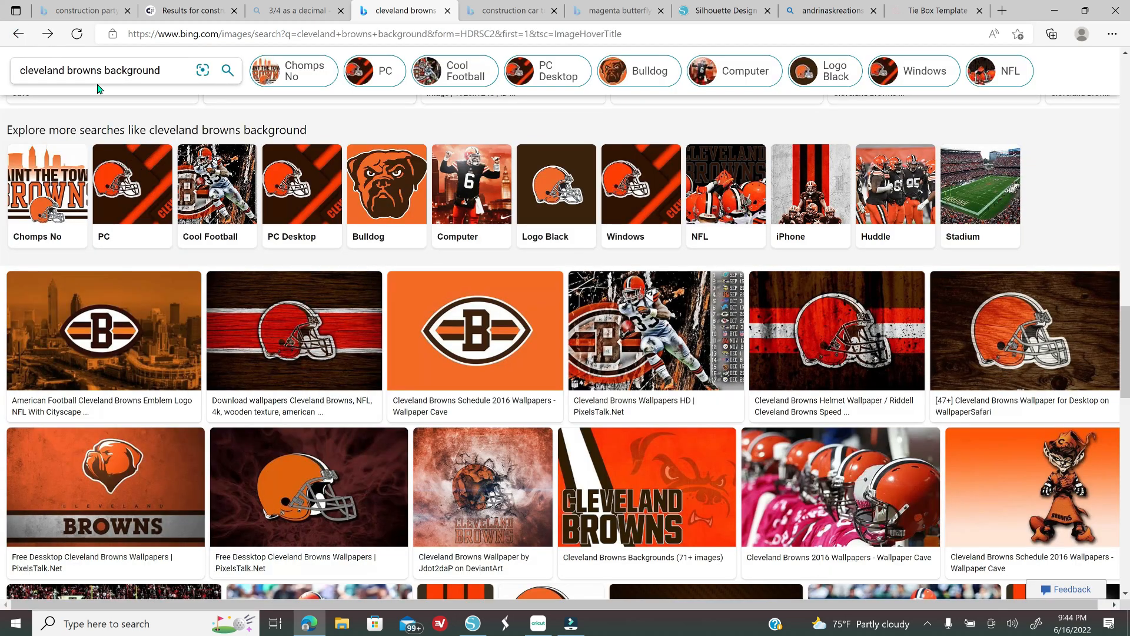
{"action": "scroll", "coordinate": [196, 119], "scroll_direction": "up", "scroll_amount": 10}
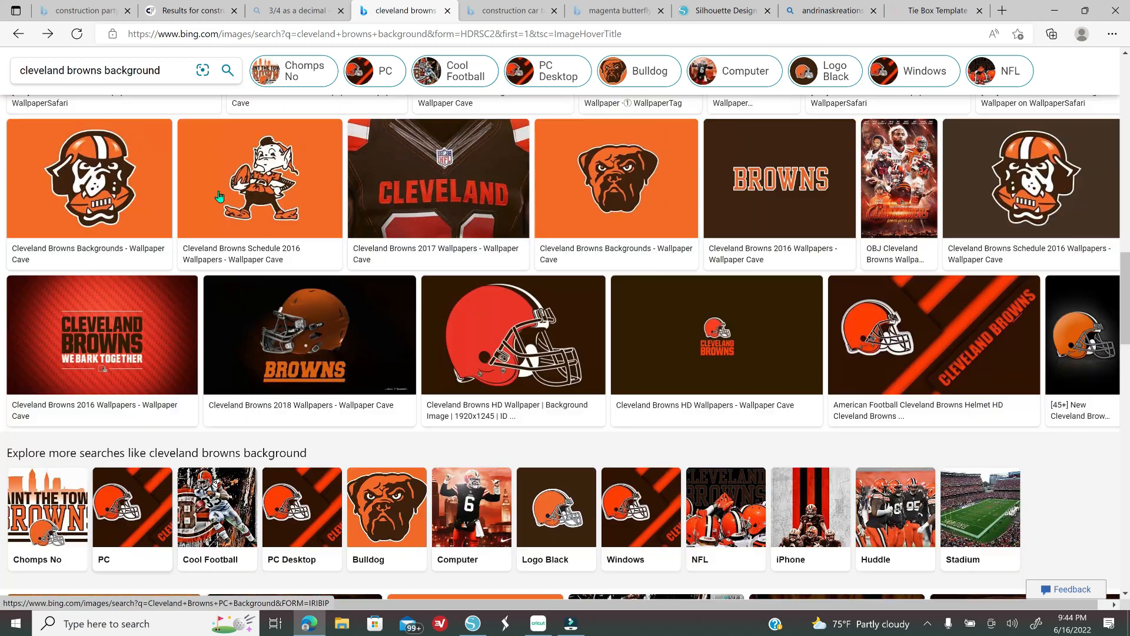
{"action": "scroll", "coordinate": [295, 258], "scroll_direction": "down", "scroll_amount": 10}
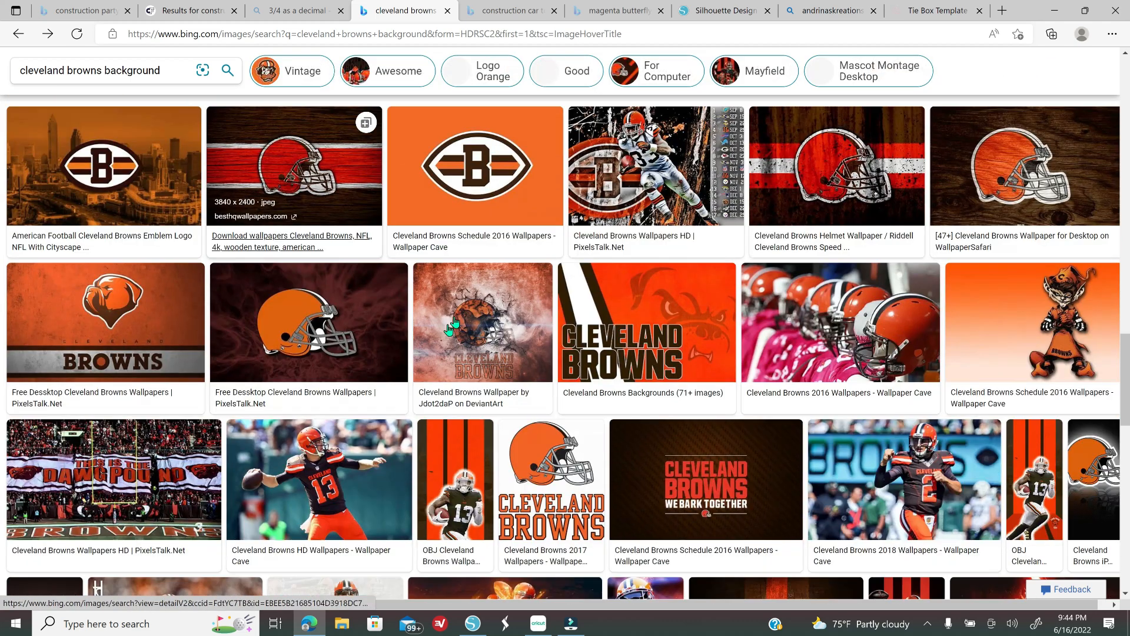
{"action": "left_click", "coordinate": [457, 386]}
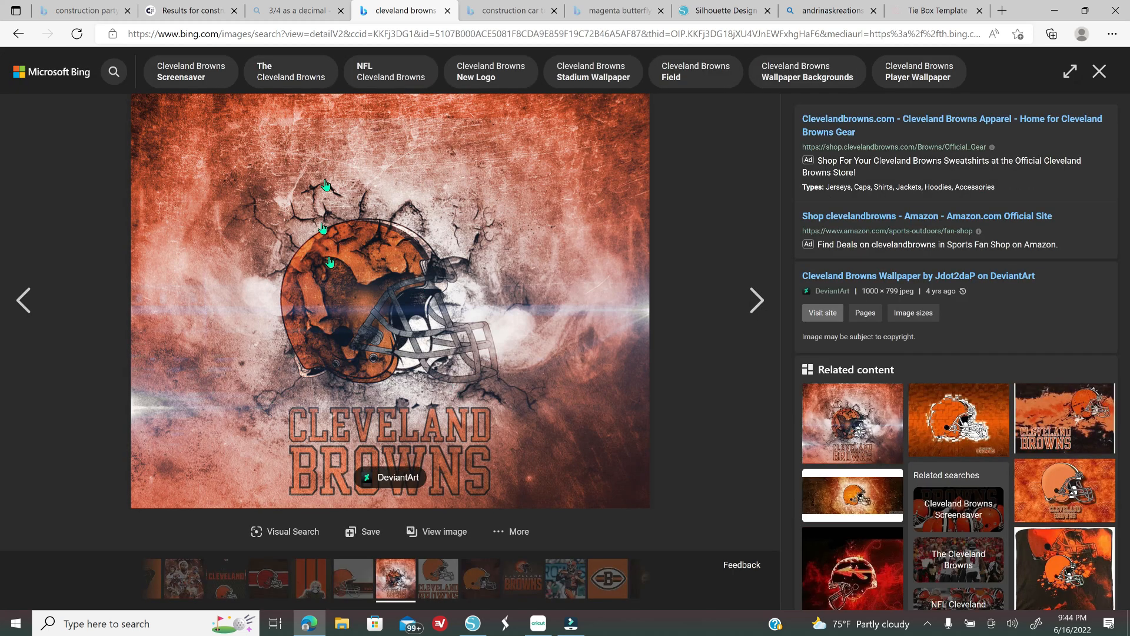
{"action": "right_click", "coordinate": [379, 264]}
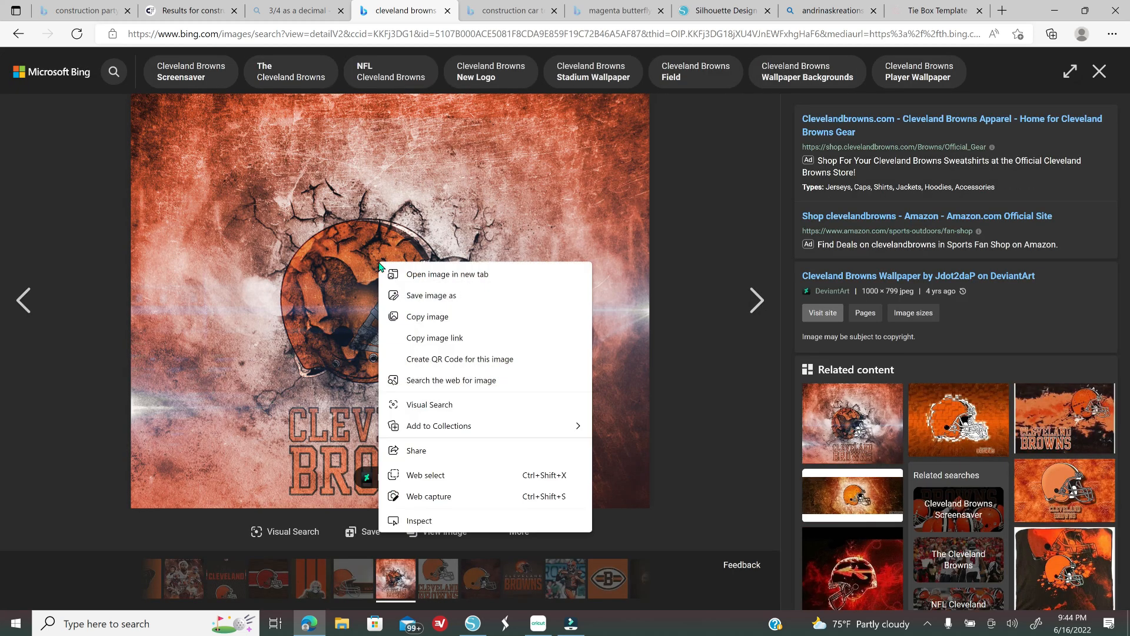
{"action": "left_click", "coordinate": [444, 318]}
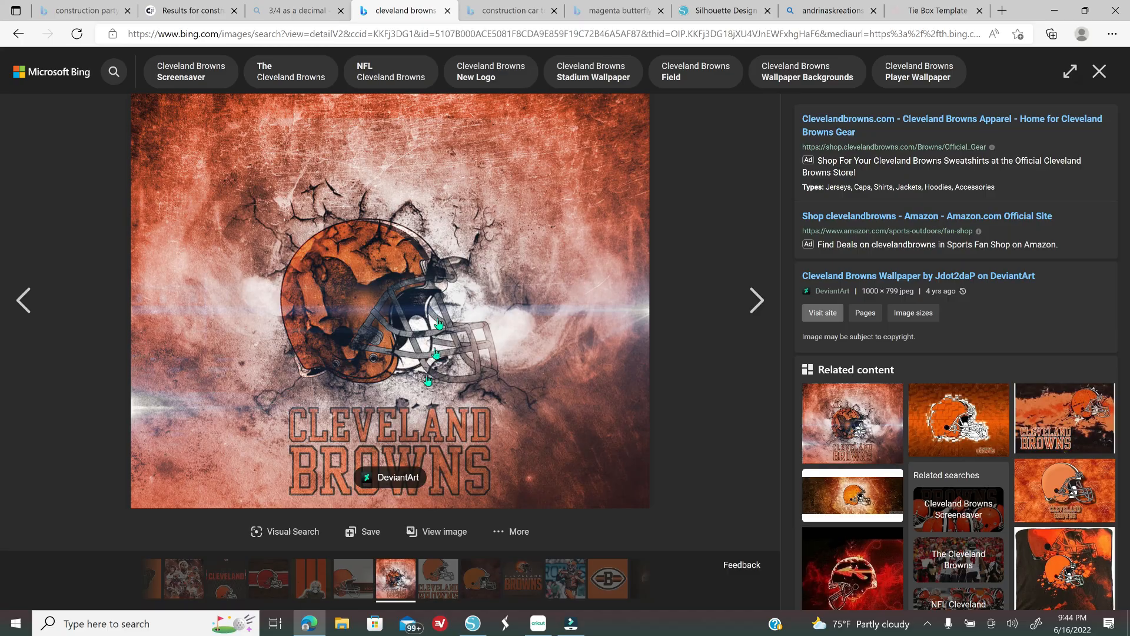
Switch to Silhouette Studio, paste the copied wallpaper into the design, and place it below the mint and purple tie pieces.
{"action": "left_click", "coordinate": [471, 618]}
{"action": "right_click", "coordinate": [669, 203]}
{"action": "left_click", "coordinate": [707, 263]}
{"action": "left_click_drag", "start_coordinate": [487, 417], "coordinate": [400, 462]}
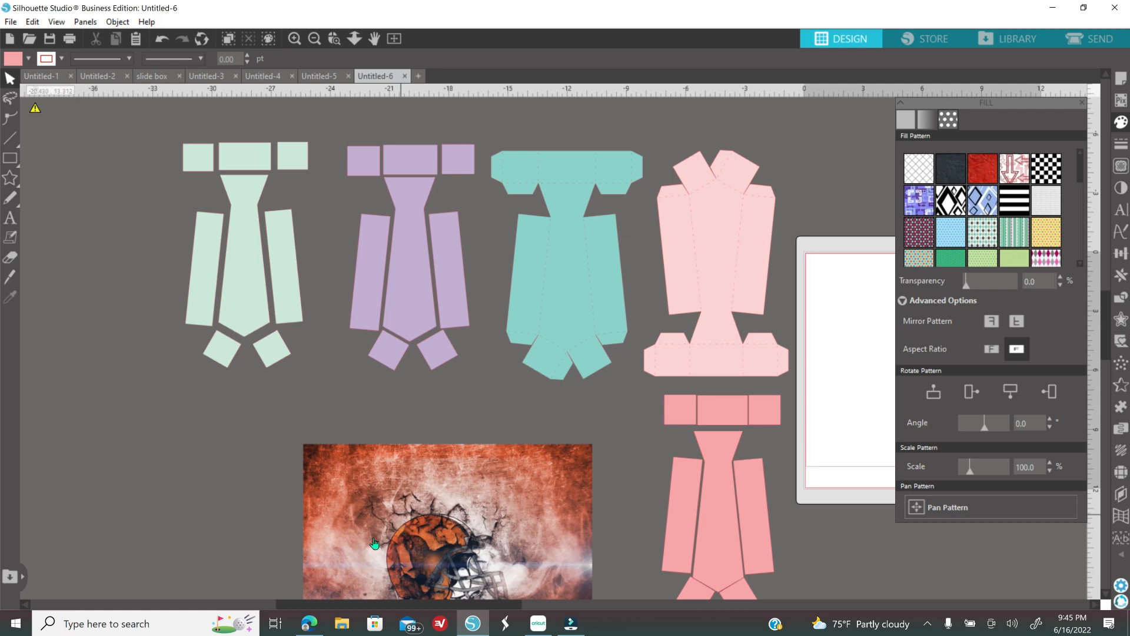
{"action": "left_click_drag", "start_coordinate": [380, 539], "coordinate": [302, 499]}
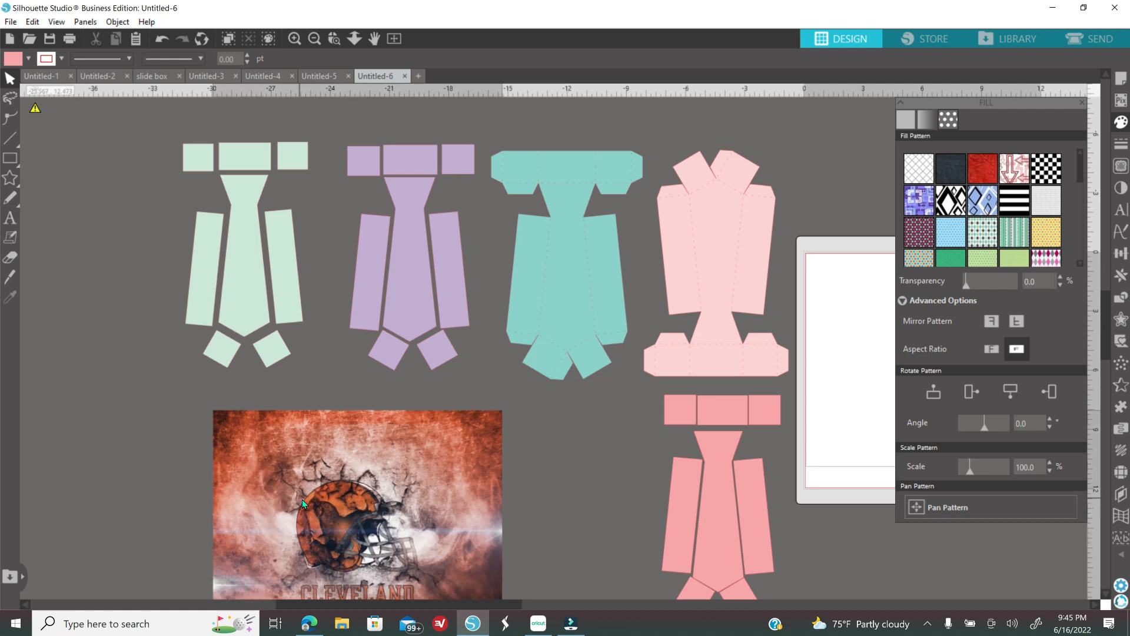
Duplicate the wallpaper image and move the copy over the mint green tie pieces.
{"action": "right_click", "coordinate": [349, 498]}
{"action": "left_click", "coordinate": [415, 267]}
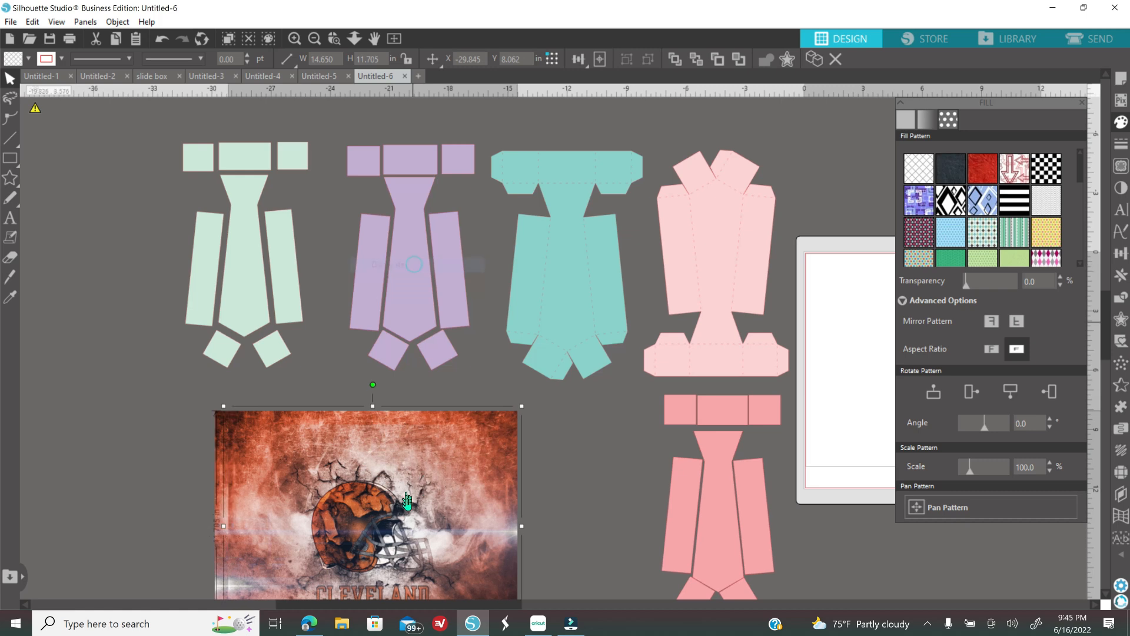
{"action": "left_click_drag", "start_coordinate": [380, 468], "coordinate": [198, 244]}
Send the wallpaper copy behind the mint green pieces and move the original image farther down, clear of the copy.
{"action": "right_click", "coordinate": [213, 311]}
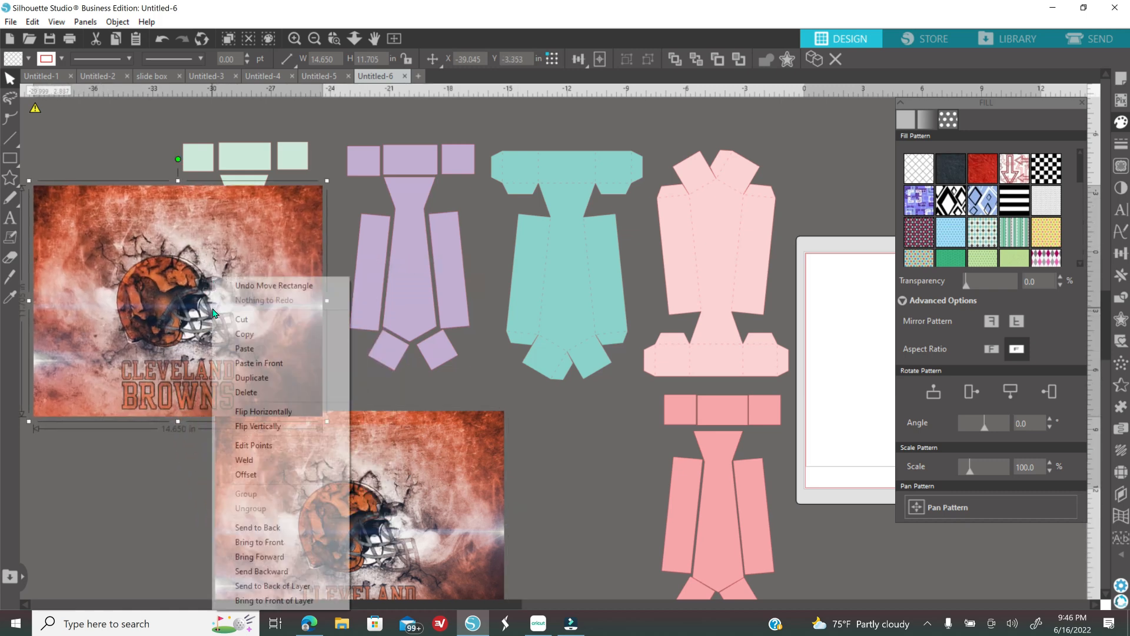
{"action": "left_click", "coordinate": [296, 528]}
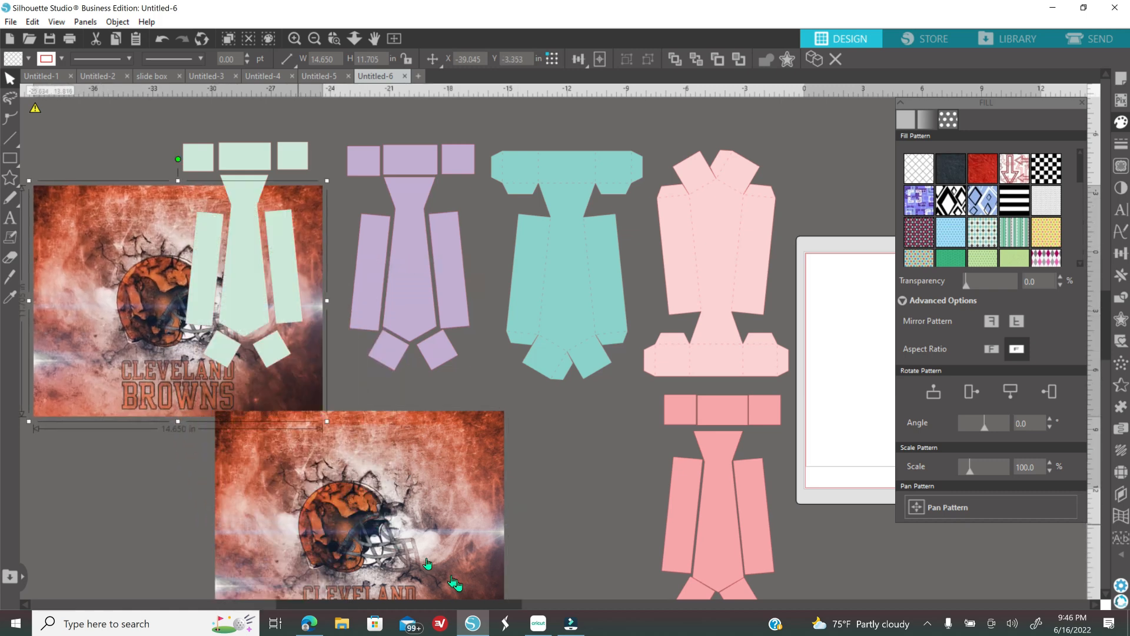
{"action": "left_click_drag", "start_coordinate": [450, 524], "coordinate": [550, 598]}
Reposition the wallpaper copy so it lies behind the whole set of mint green tie pieces.
{"action": "left_click_drag", "start_coordinate": [275, 385], "coordinate": [296, 331]}
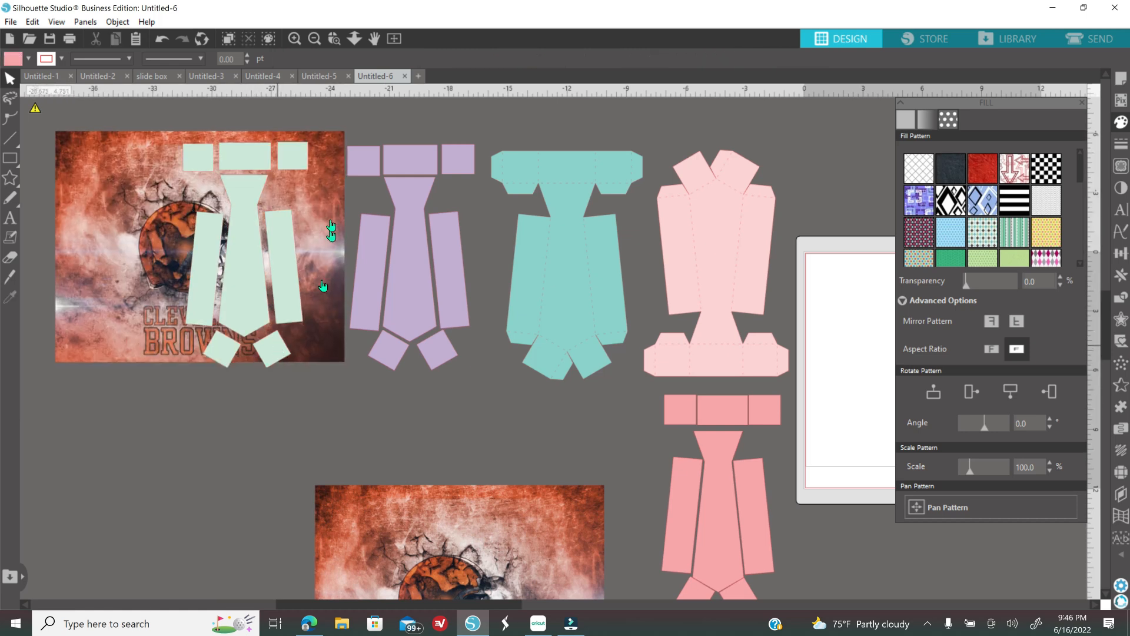
{"action": "left_click", "coordinate": [115, 323]}
{"action": "left_click_drag", "start_coordinate": [126, 330], "coordinate": [139, 334]}
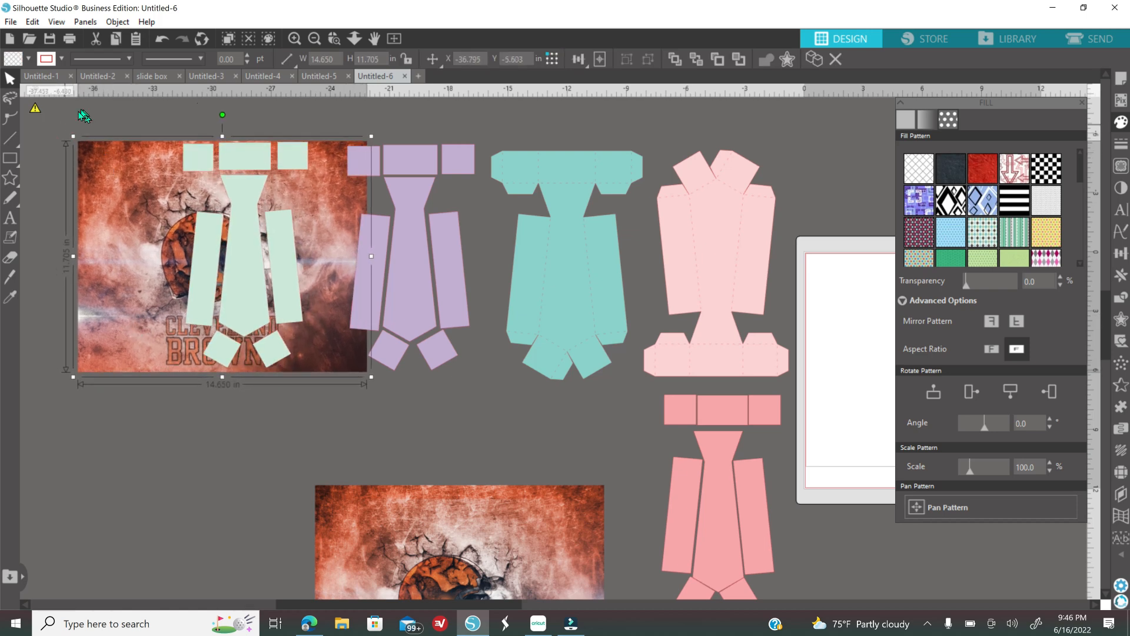
Select the wallpaper copy together with the mint green tie pieces and crop the image to their shapes.
{"action": "left_click_drag", "start_coordinate": [54, 116], "coordinate": [335, 302]}
{"action": "left_click_drag", "start_coordinate": [331, 356], "coordinate": [327, 379]}
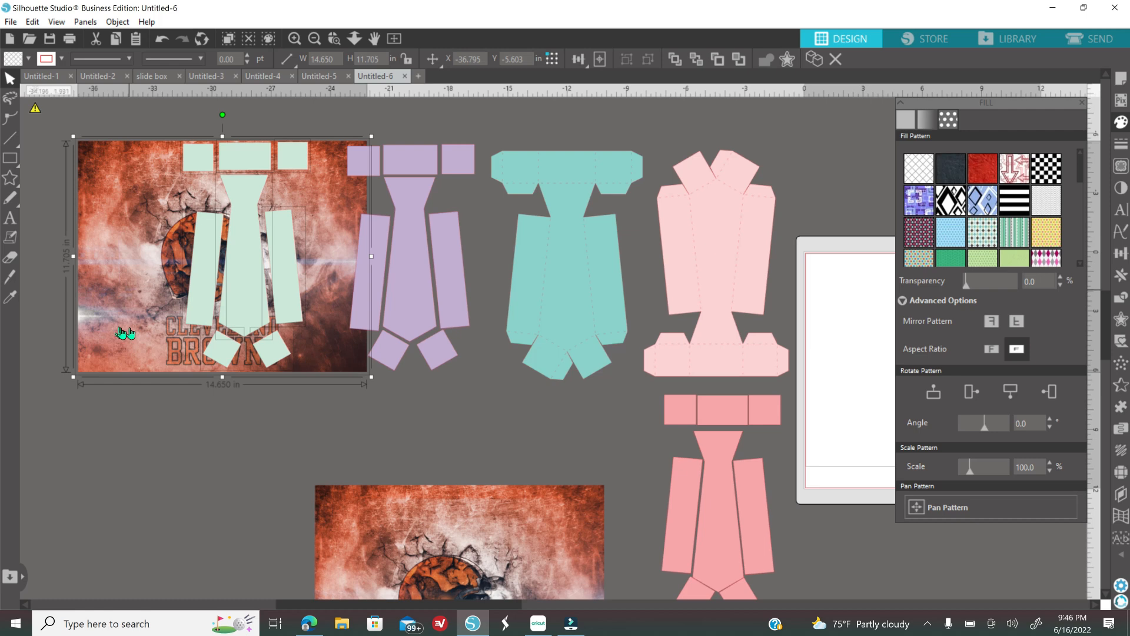
{"action": "left_click", "coordinate": [1122, 299]}
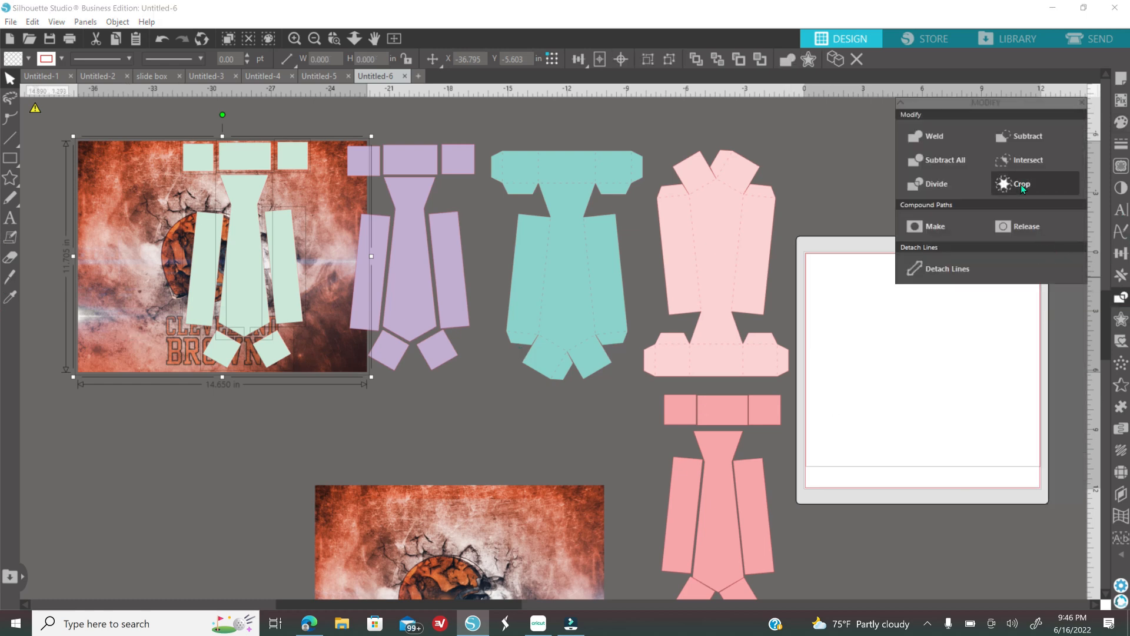
{"action": "left_click", "coordinate": [1021, 185]}
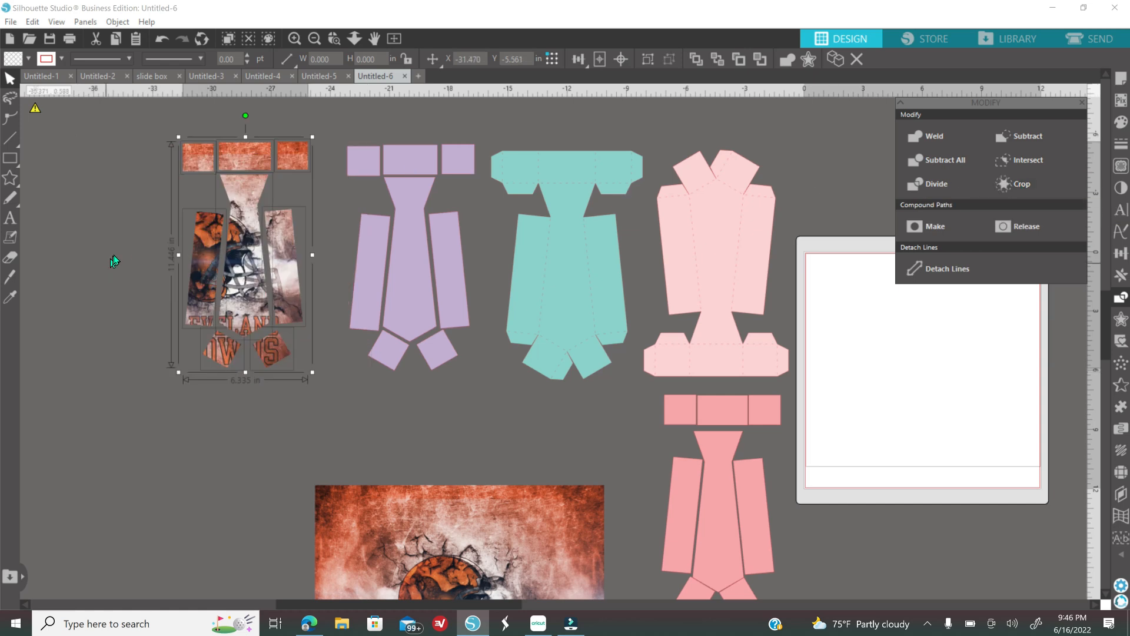
Scale the wallpaper fill pattern in the cropped tie pieces down to 21%.
{"action": "left_click", "coordinate": [295, 38]}
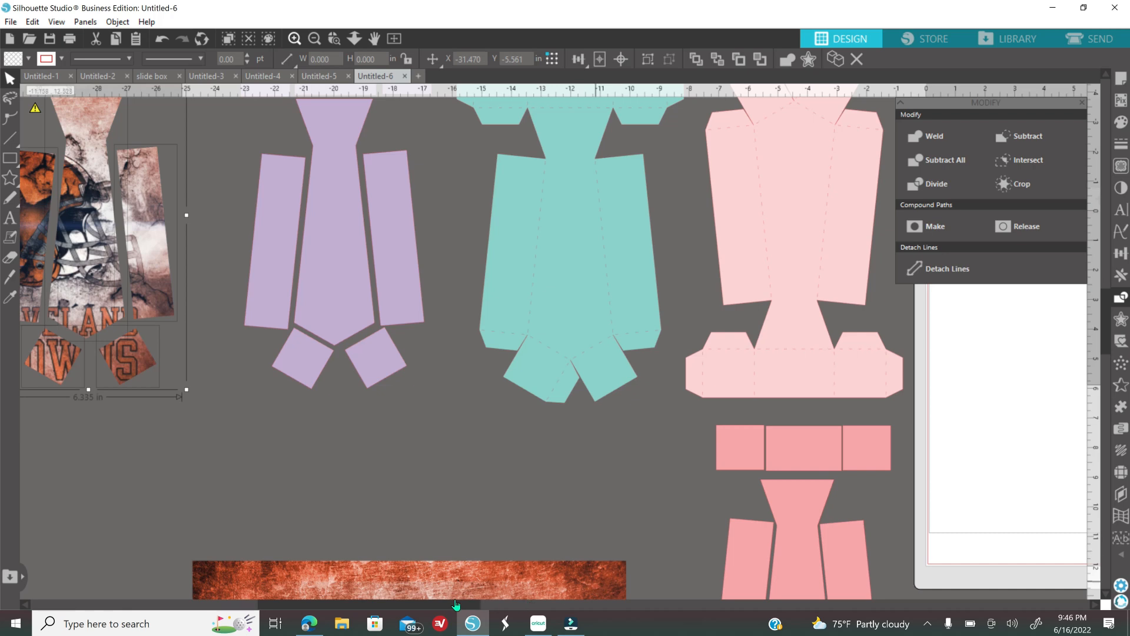
{"action": "left_click_drag", "start_coordinate": [462, 607], "coordinate": [294, 559]}
{"action": "scroll", "coordinate": [291, 487], "scroll_direction": "up", "scroll_amount": 3}
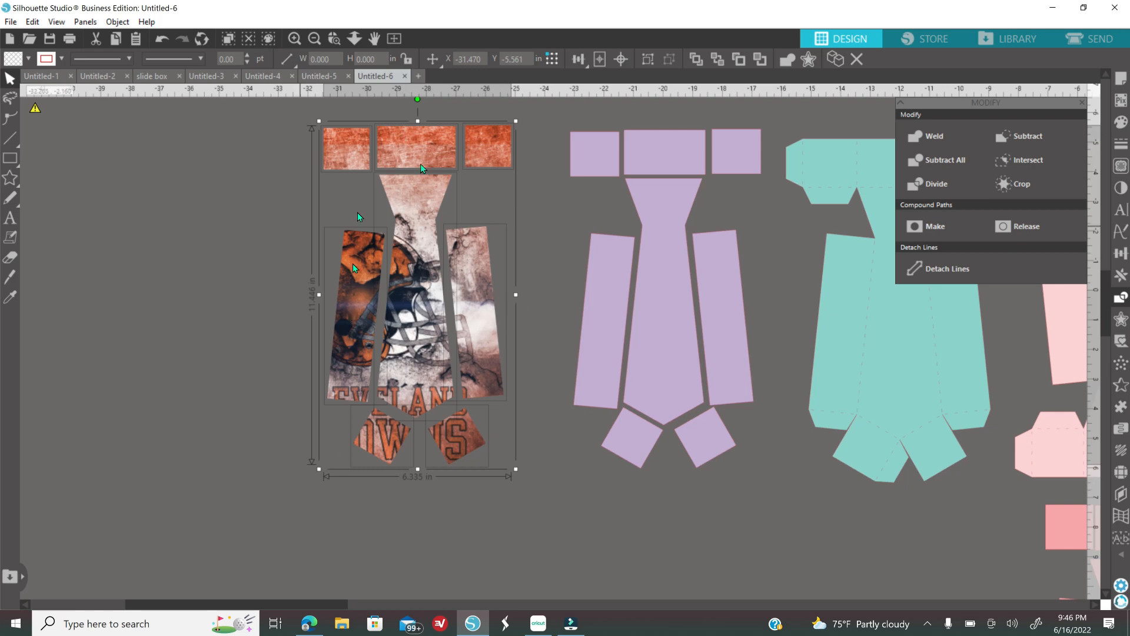
{"action": "left_click", "coordinate": [1120, 122]}
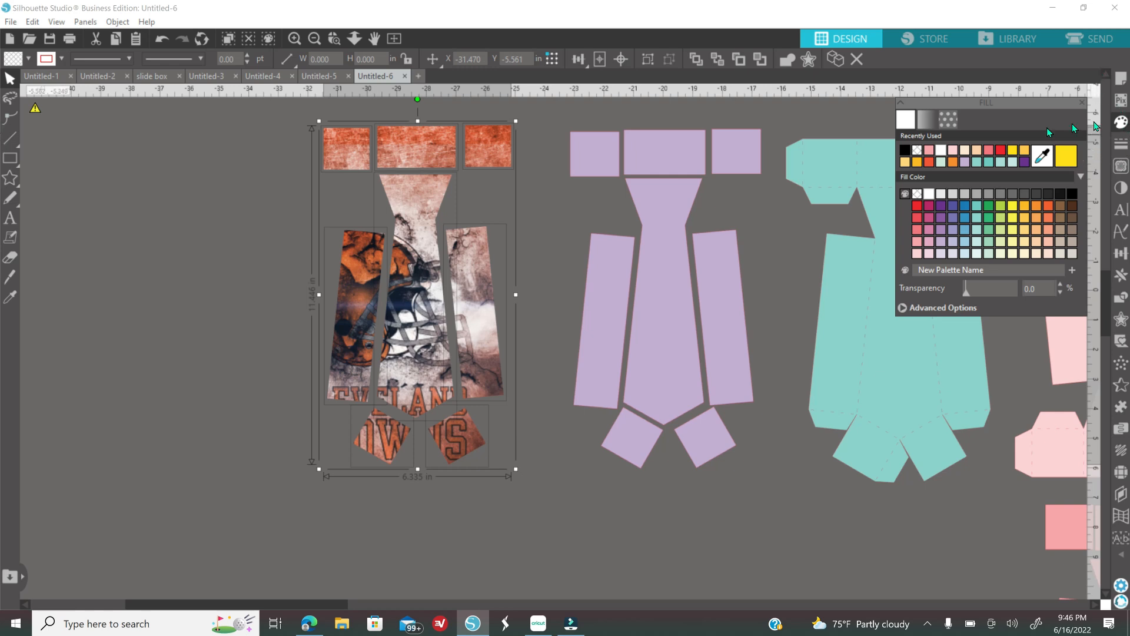
{"action": "left_click", "coordinate": [952, 118]}
{"action": "left_click", "coordinate": [904, 310]}
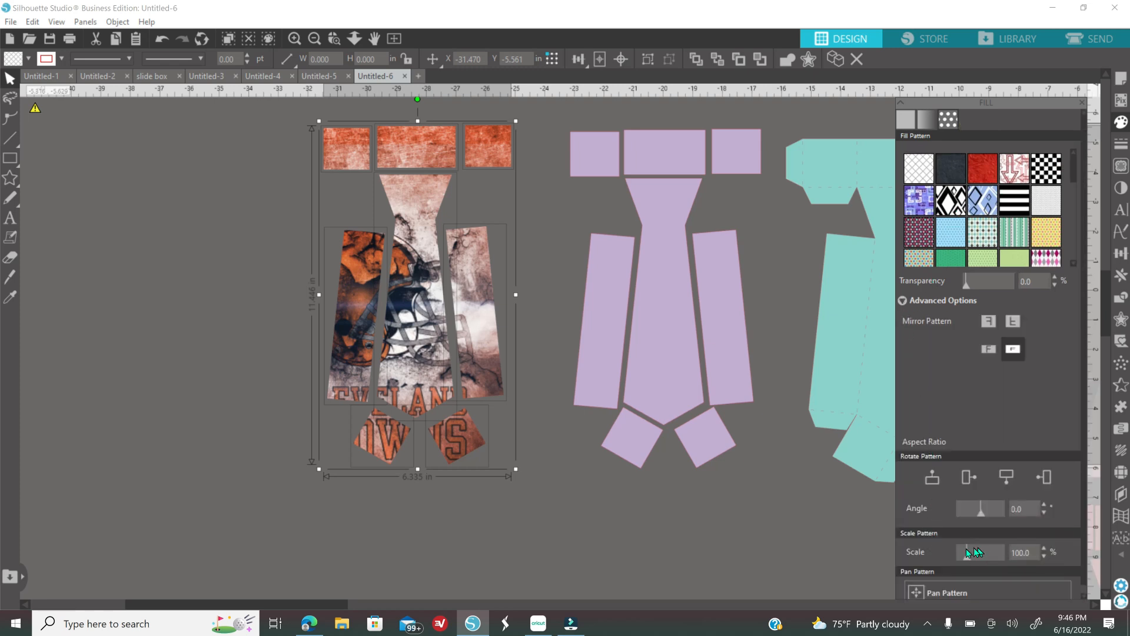
{"action": "left_click_drag", "start_coordinate": [964, 553], "coordinate": [960, 553]}
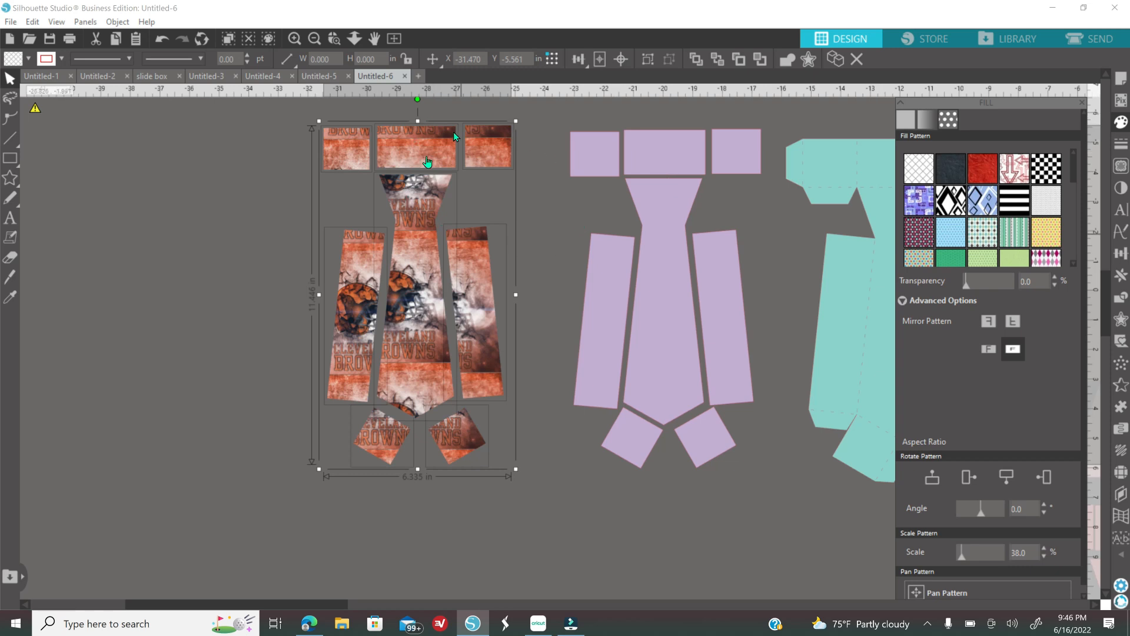
{"action": "left_click", "coordinate": [1045, 559]}
{"action": "left_click", "coordinate": [1045, 559]}
{"action": "left_click", "coordinate": [1045, 559]}
{"action": "left_click", "coordinate": [1045, 559]}
{"action": "left_click", "coordinate": [1045, 559]}
{"action": "left_click", "coordinate": [1045, 559]}
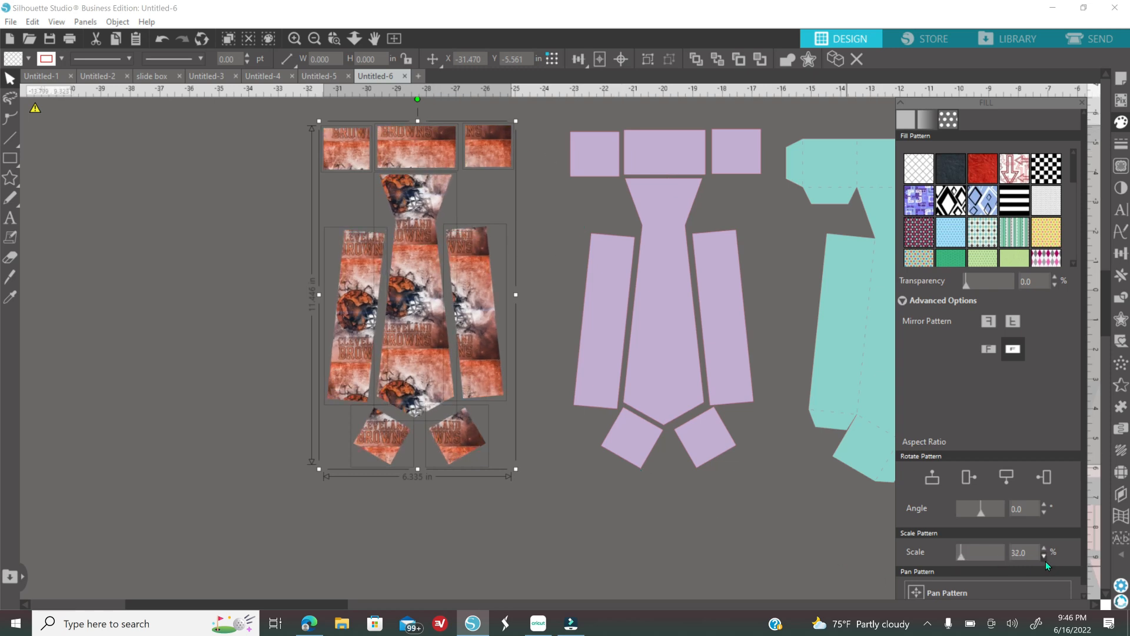
{"action": "left_click", "coordinate": [1045, 560]}
{"action": "left_click", "coordinate": [1045, 560]}
{"action": "left_click", "coordinate": [1046, 561]}
{"action": "left_click", "coordinate": [1046, 561]}
{"action": "left_click", "coordinate": [1045, 560]}
{"action": "left_click", "coordinate": [1045, 560]}
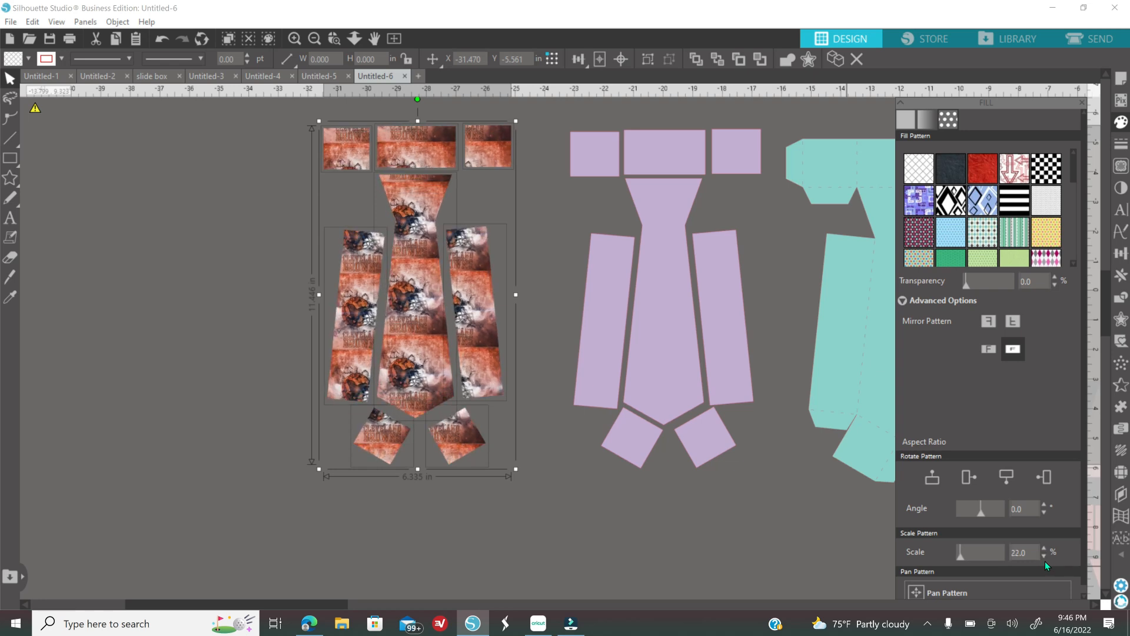
{"action": "left_click", "coordinate": [1045, 559]}
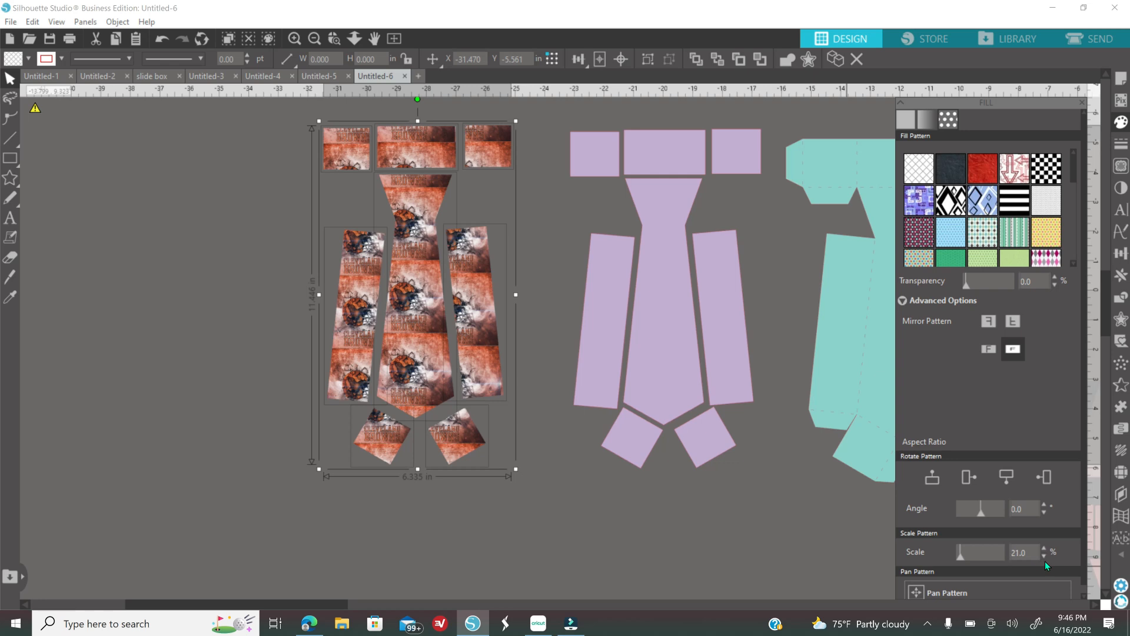
{"action": "left_click", "coordinate": [519, 570]}
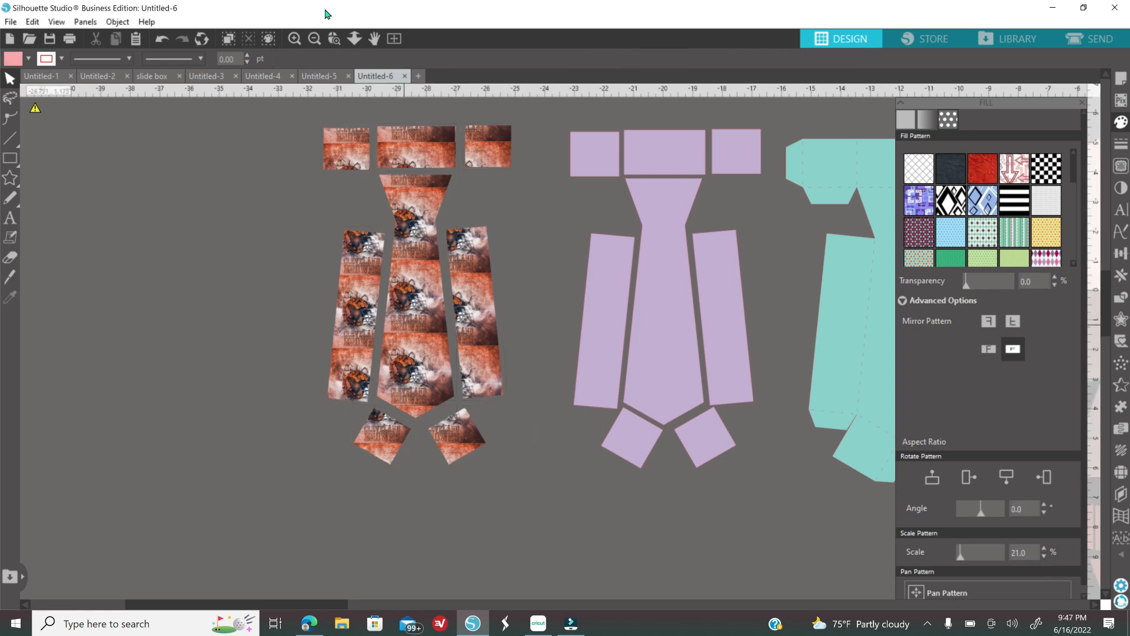
Pan the fill pattern in the tie's right side strip so the helmets sit fully within the piece.
{"action": "left_click", "coordinate": [292, 38]}
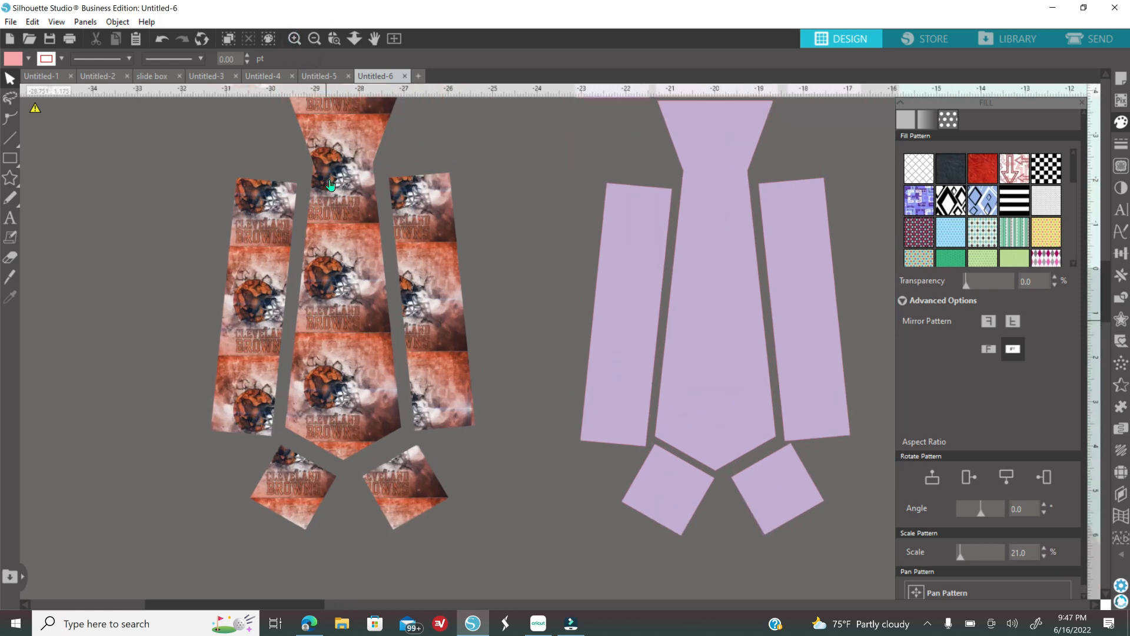
{"action": "scroll", "coordinate": [329, 185], "scroll_direction": "up", "scroll_amount": 1}
{"action": "left_click", "coordinate": [417, 294]}
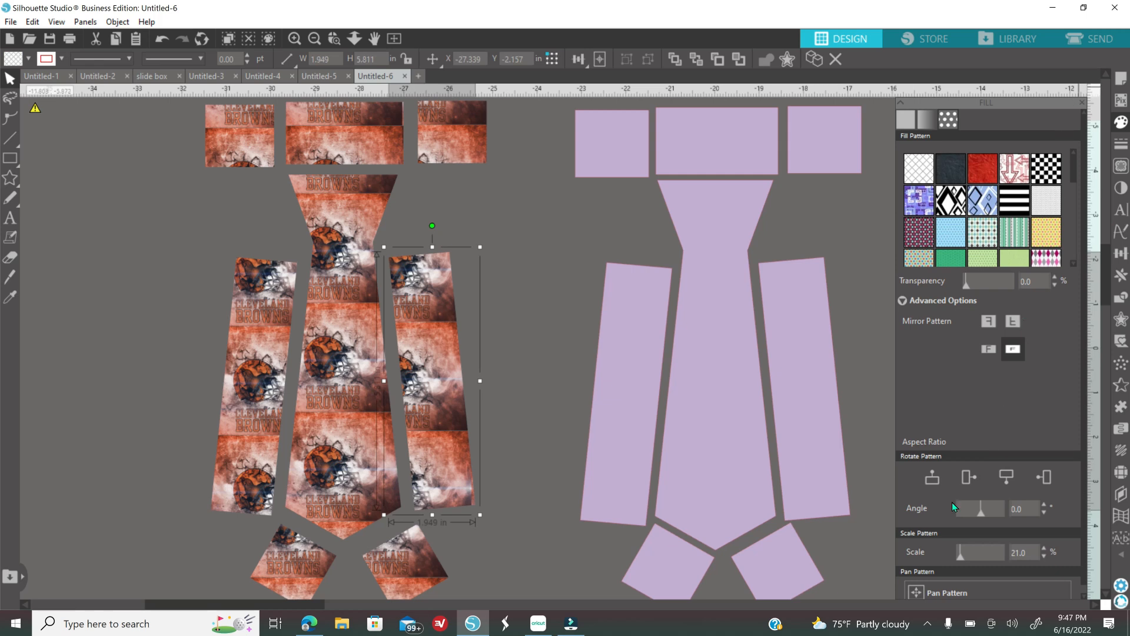
{"action": "left_click", "coordinate": [920, 591]}
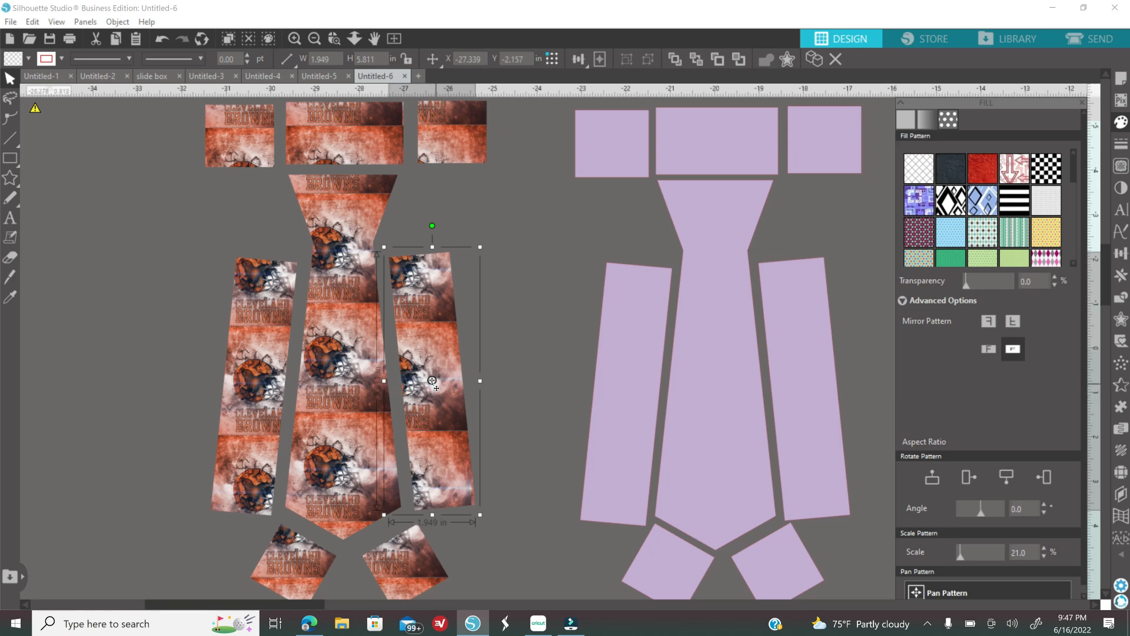
{"action": "left_click_drag", "start_coordinate": [432, 381], "coordinate": [454, 384]}
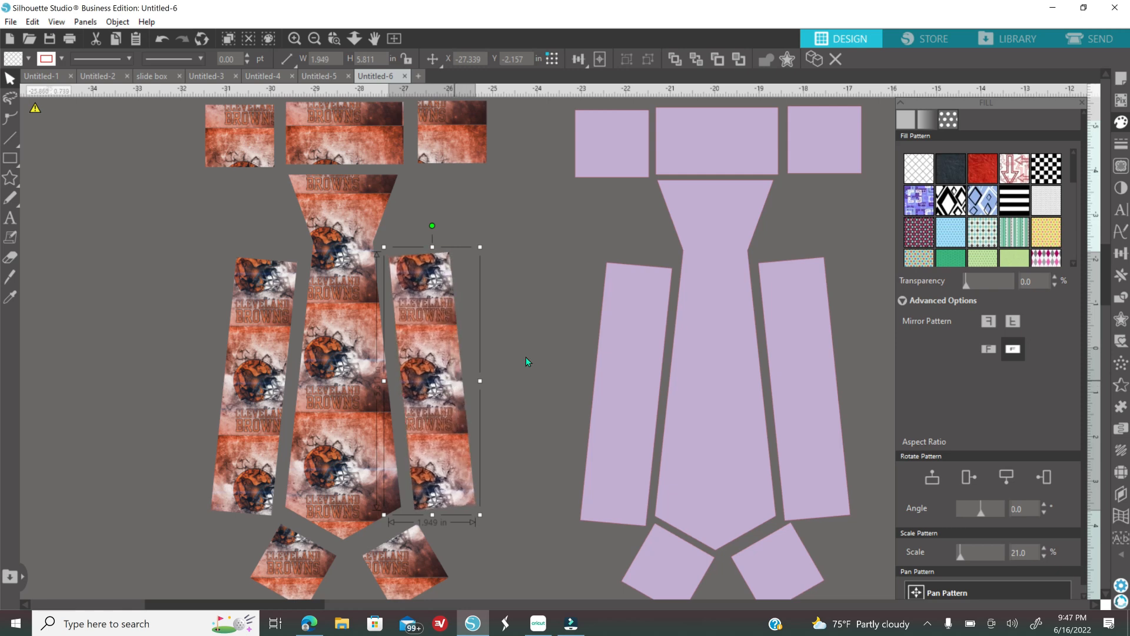
{"action": "left_click", "coordinate": [519, 465]}
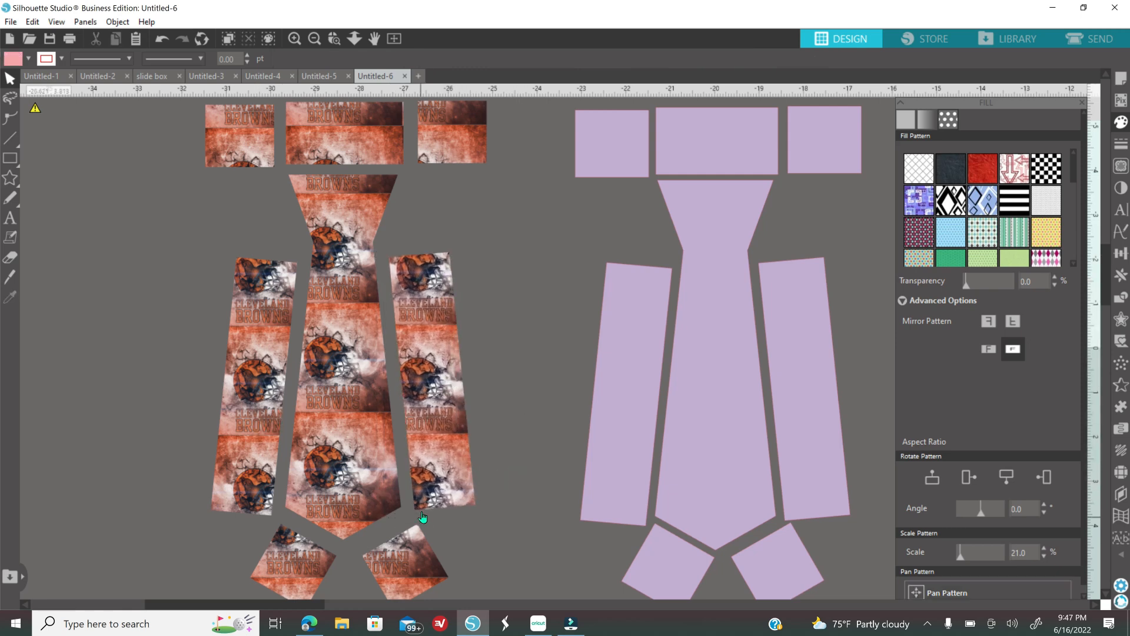
Pan the fill pattern in both small pieces below the tie so each contains the helmet and team name.
{"action": "scroll", "coordinate": [423, 516], "scroll_direction": "down", "scroll_amount": 1}
{"action": "left_click", "coordinate": [410, 541]}
{"action": "left_click", "coordinate": [917, 595]}
{"action": "left_click_drag", "start_coordinate": [405, 546], "coordinate": [425, 555]}
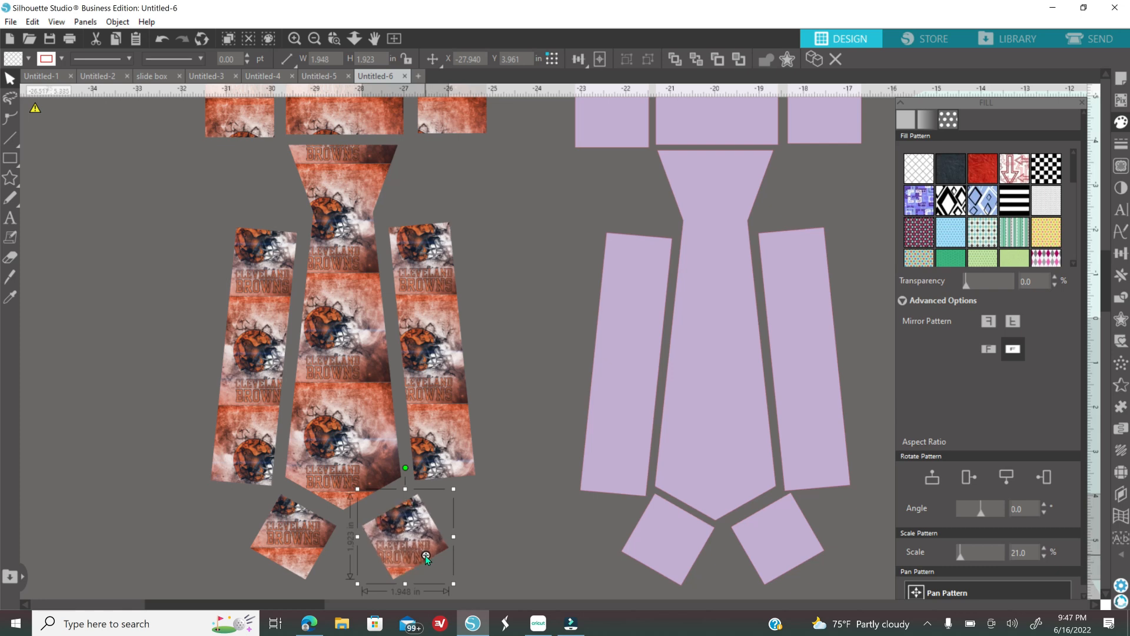
{"action": "left_click", "coordinate": [293, 536]}
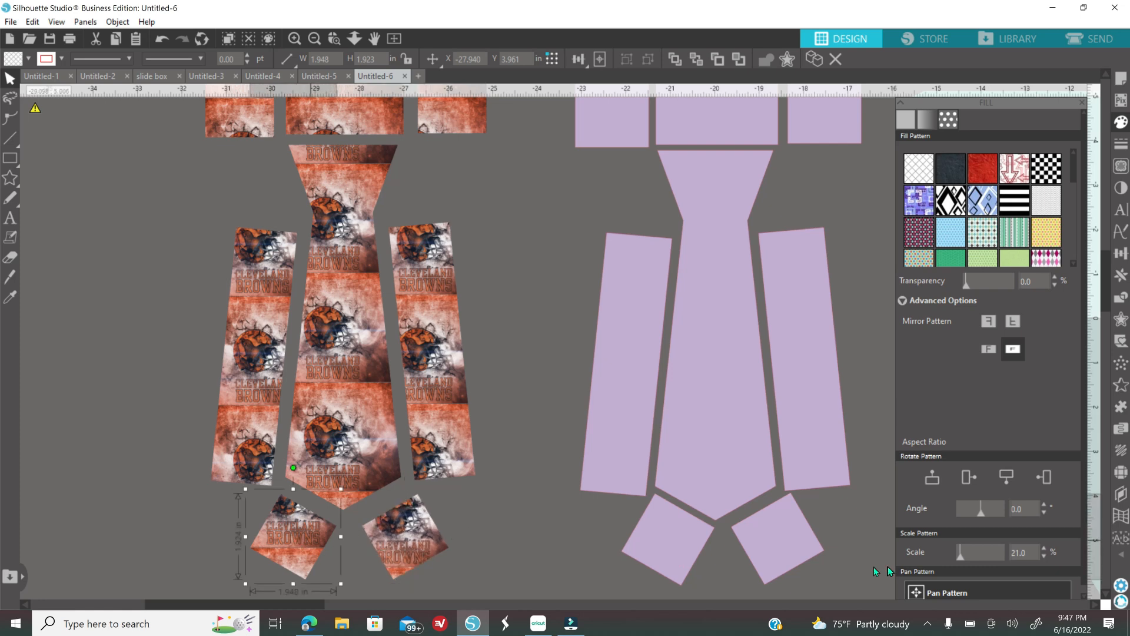
{"action": "left_click", "coordinate": [917, 594]}
{"action": "left_click_drag", "start_coordinate": [297, 537], "coordinate": [297, 558]}
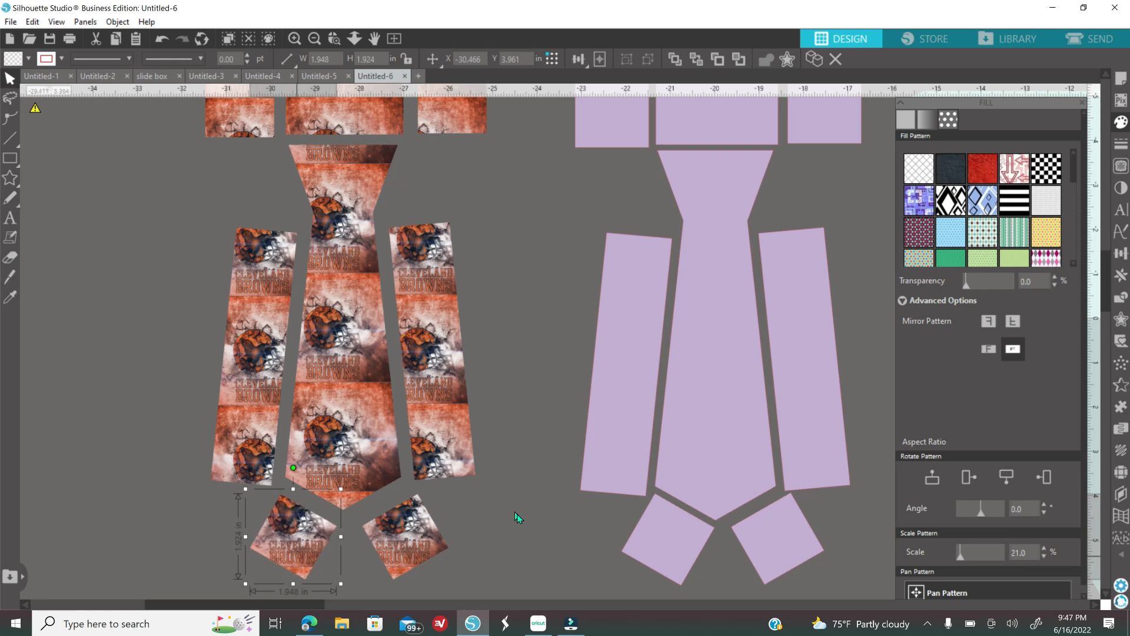
{"action": "left_click", "coordinate": [518, 517]}
Pan the fill pattern in each of the three pieces above the tie to bring the helmet into them.
{"action": "scroll", "coordinate": [496, 377], "scroll_direction": "up", "scroll_amount": 1}
{"action": "left_click", "coordinate": [452, 192]}
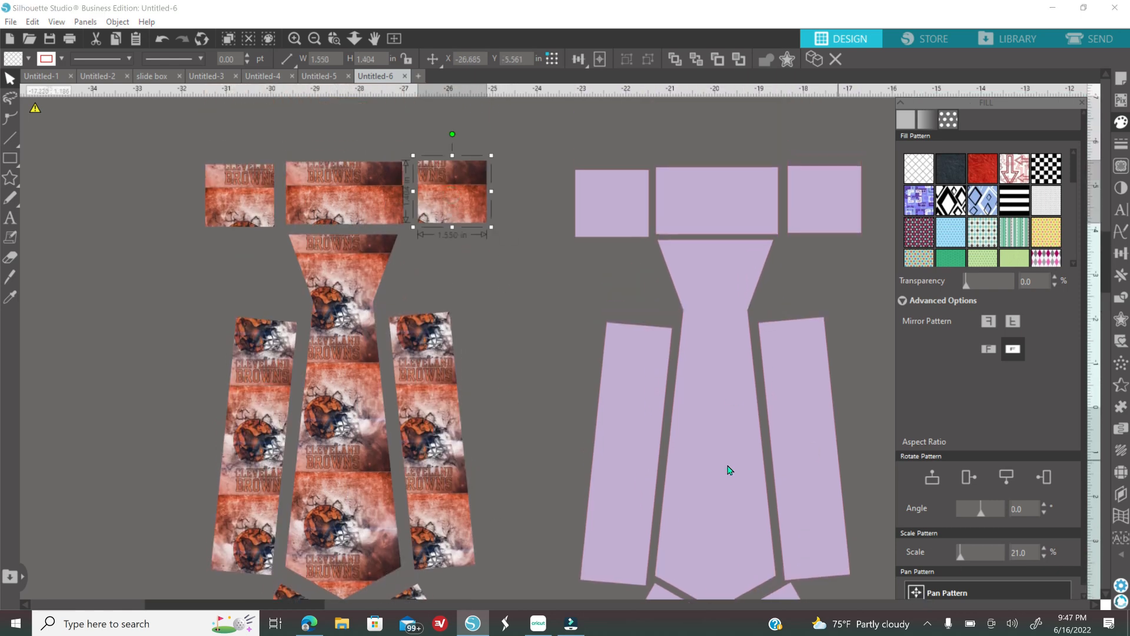
{"action": "left_click_drag", "start_coordinate": [457, 192], "coordinate": [491, 139]}
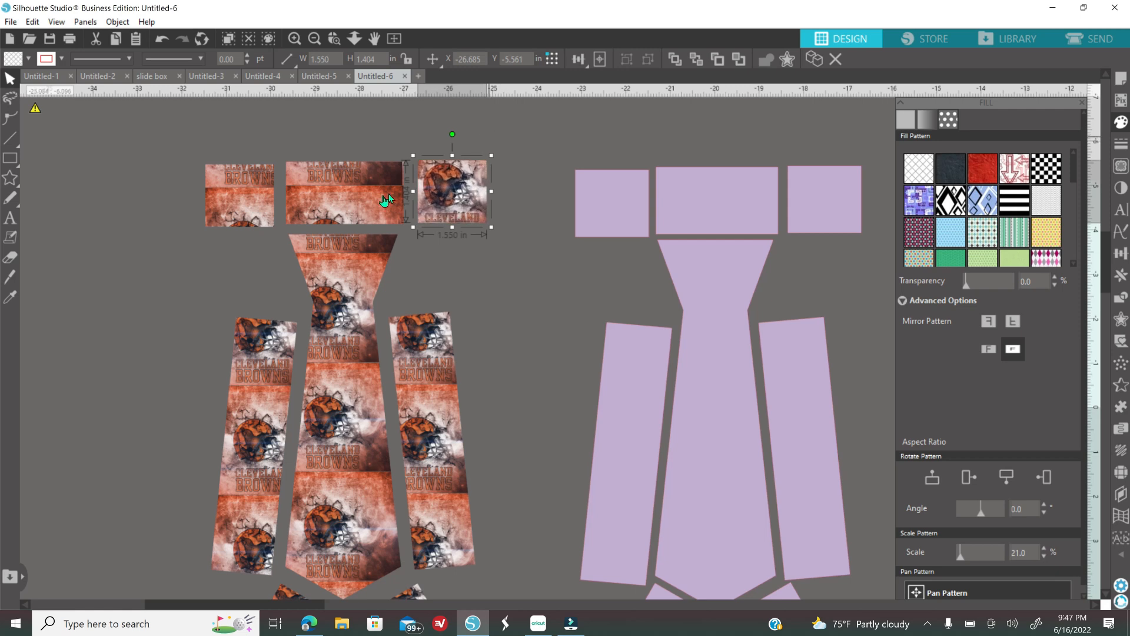
{"action": "left_click", "coordinate": [385, 196]}
{"action": "left_click_drag", "start_coordinate": [347, 195], "coordinate": [361, 137]}
{"action": "left_click", "coordinate": [249, 207]}
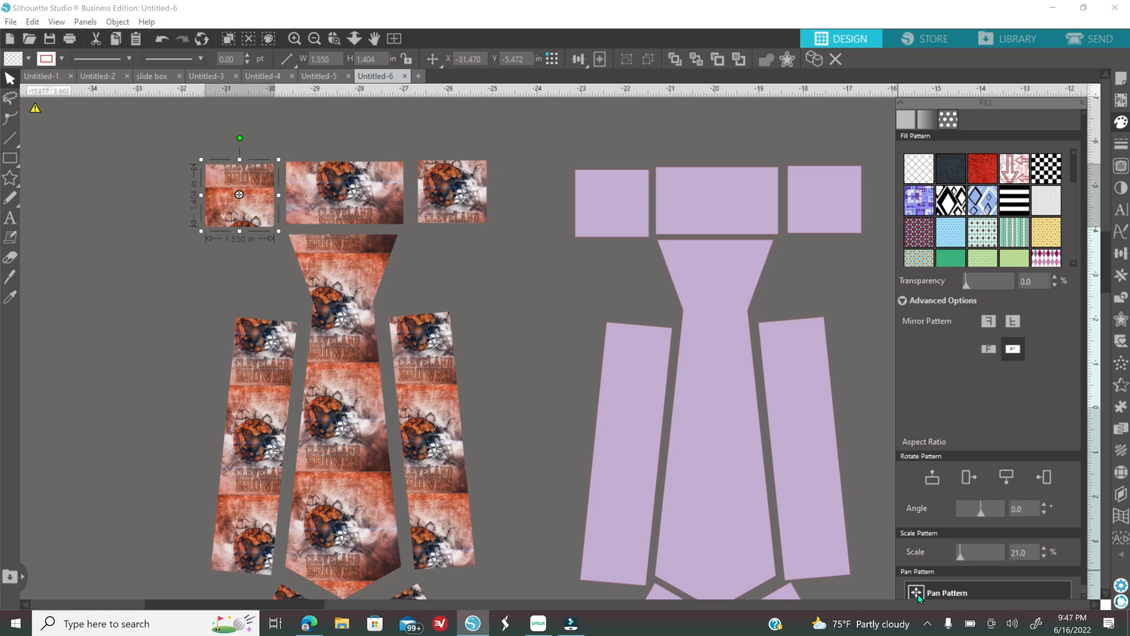
{"action": "left_click_drag", "start_coordinate": [241, 194], "coordinate": [226, 135]}
Pan the fill pattern in the central tie piece up and slightly right so a helmet fills the knot.
{"action": "left_click", "coordinate": [362, 403]}
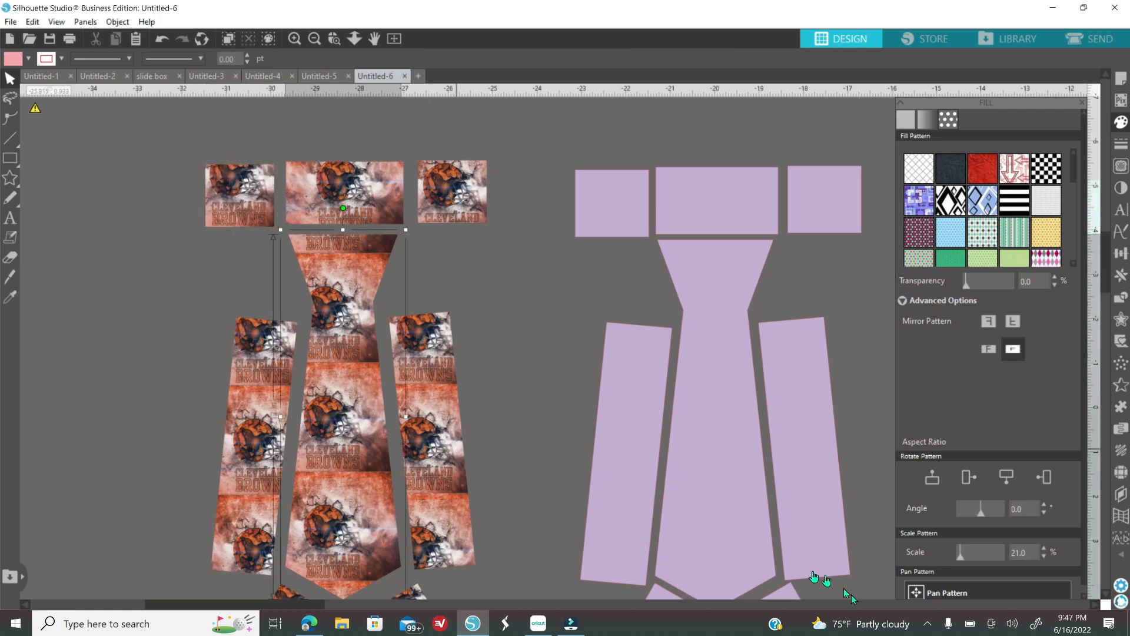
{"action": "left_click", "coordinate": [915, 592]}
{"action": "left_click_drag", "start_coordinate": [357, 406], "coordinate": [372, 356]}
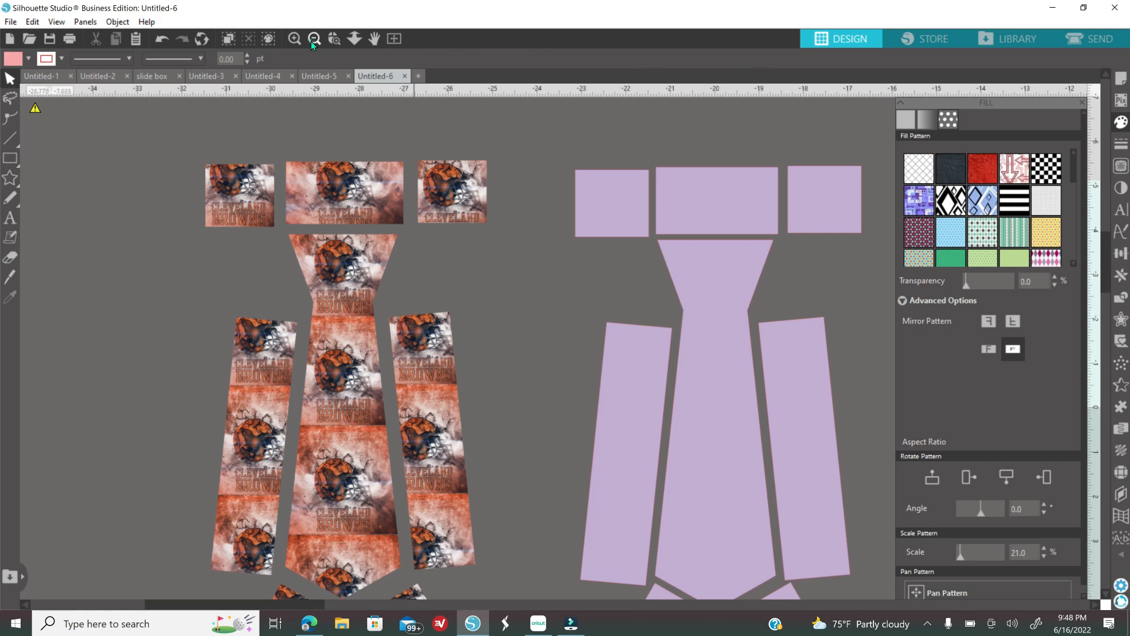
Send the original wallpaper image to the back and place it behind the dark pink tie pieces.
{"action": "left_click", "coordinate": [314, 39]}
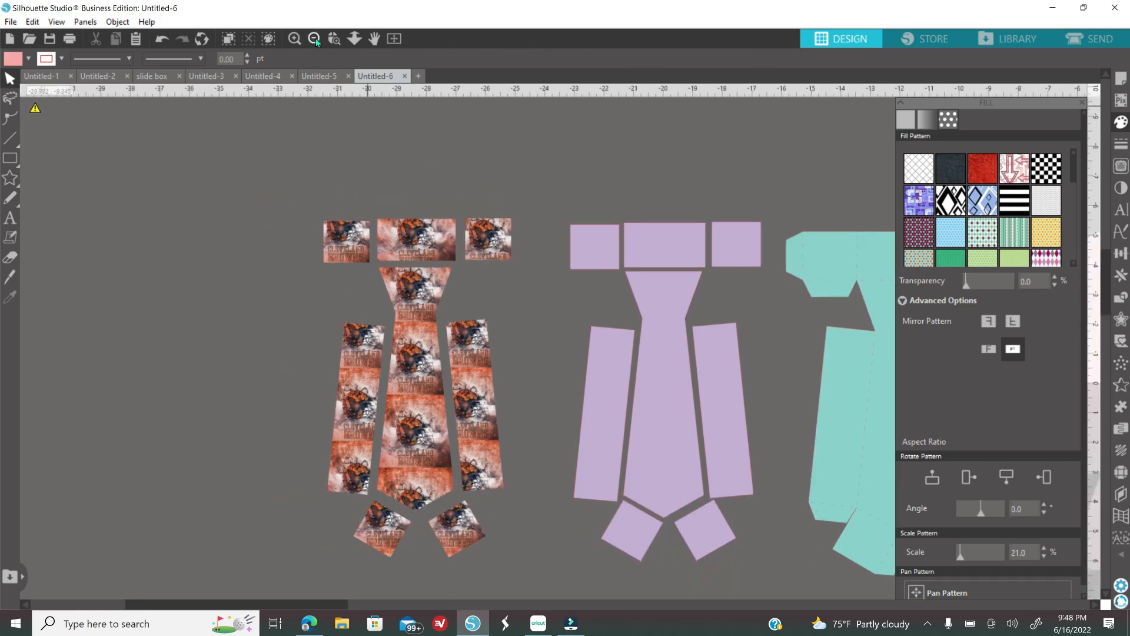
{"action": "left_click", "coordinate": [315, 39]}
{"action": "left_click", "coordinate": [314, 39]}
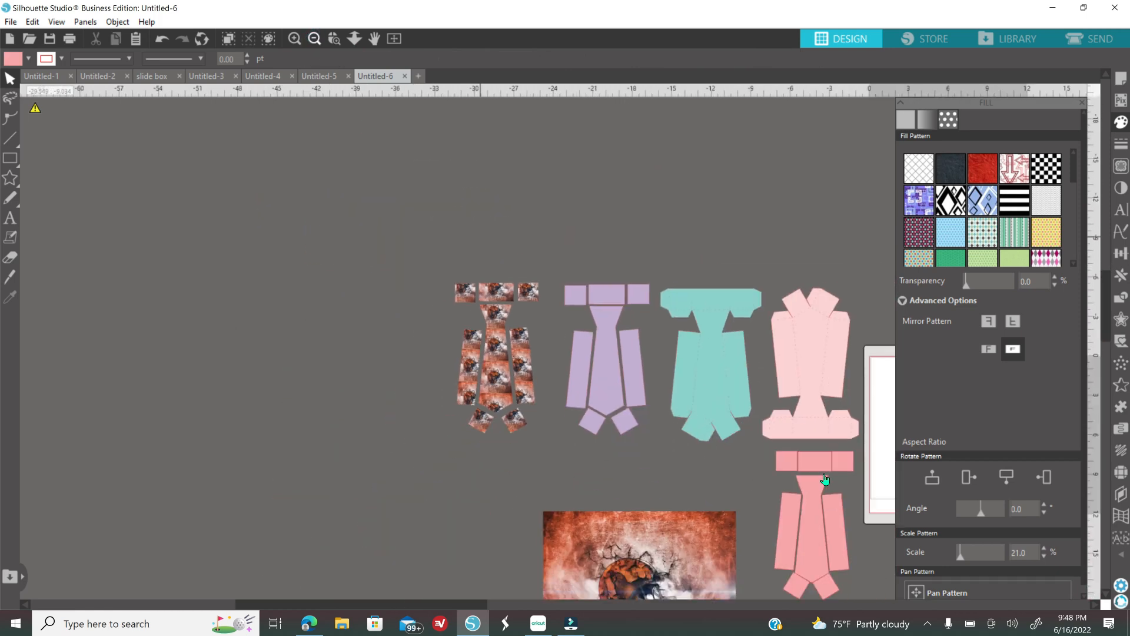
{"action": "left_click_drag", "start_coordinate": [458, 606], "coordinate": [595, 597]}
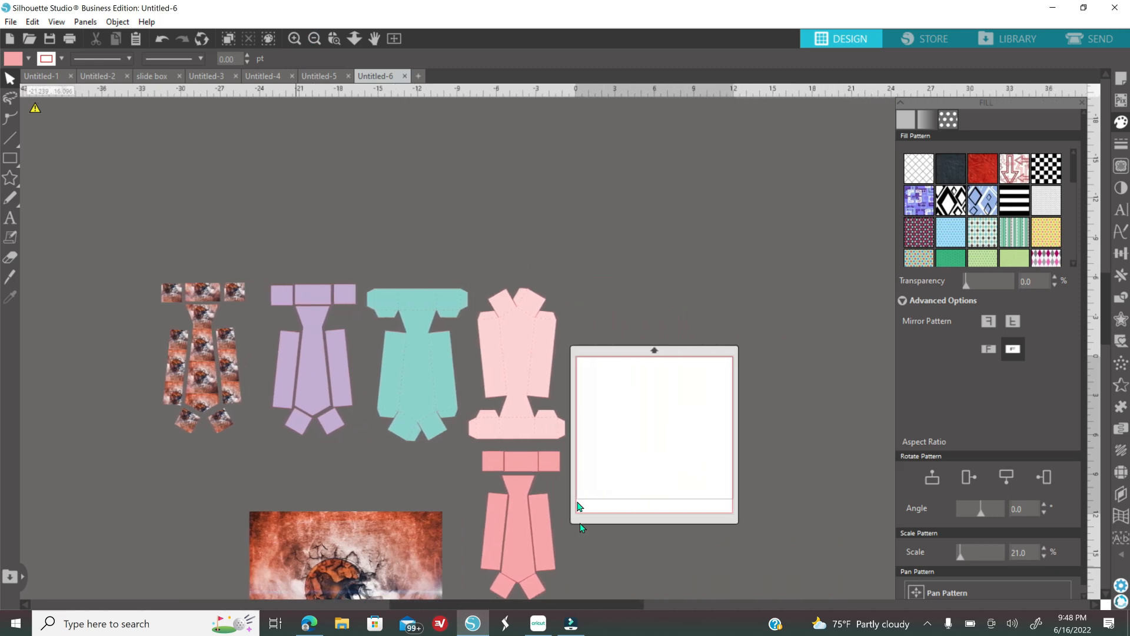
{"action": "scroll", "coordinate": [571, 468], "scroll_direction": "down", "scroll_amount": 1}
{"action": "scroll", "coordinate": [572, 471], "scroll_direction": "down", "scroll_amount": 3}
{"action": "left_click", "coordinate": [378, 504]}
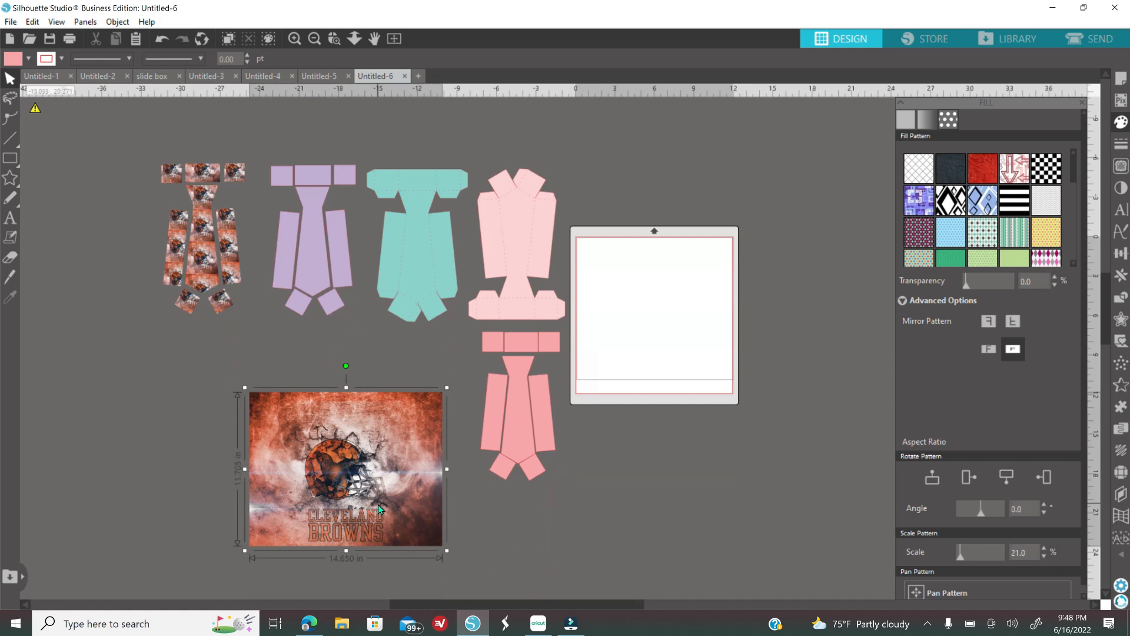
{"action": "right_click", "coordinate": [451, 424]}
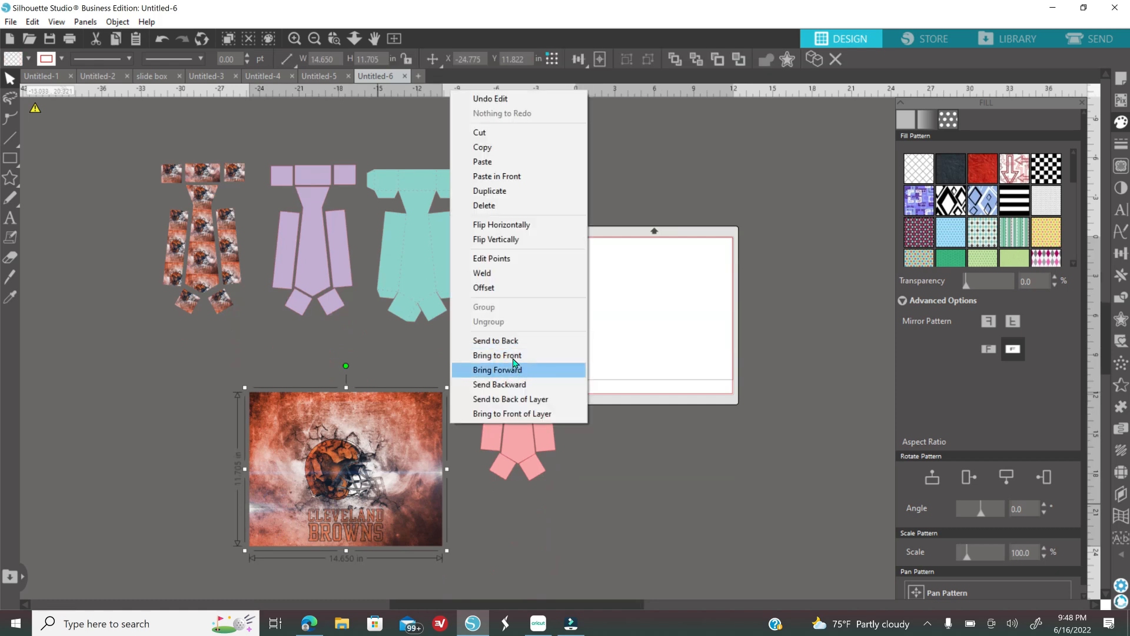
{"action": "left_click", "coordinate": [496, 341]}
{"action": "left_click_drag", "start_coordinate": [414, 471], "coordinate": [555, 415]}
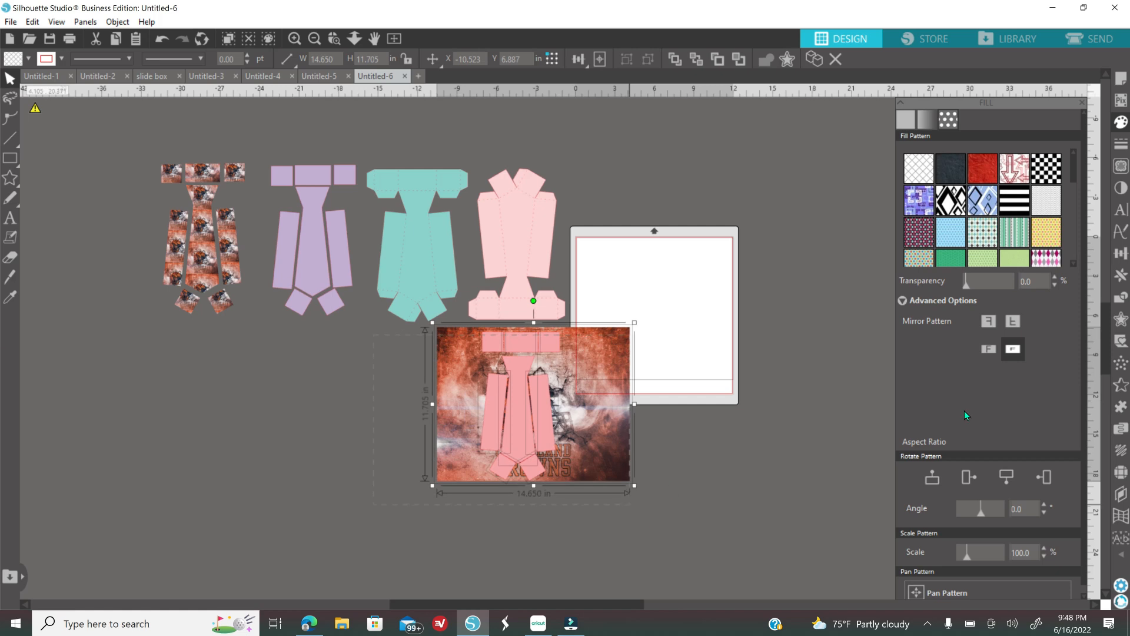
Crop the wallpaper to the shapes of the selected dark pink tie pieces.
{"action": "left_click", "coordinate": [1120, 301]}
{"action": "left_click", "coordinate": [1120, 299]}
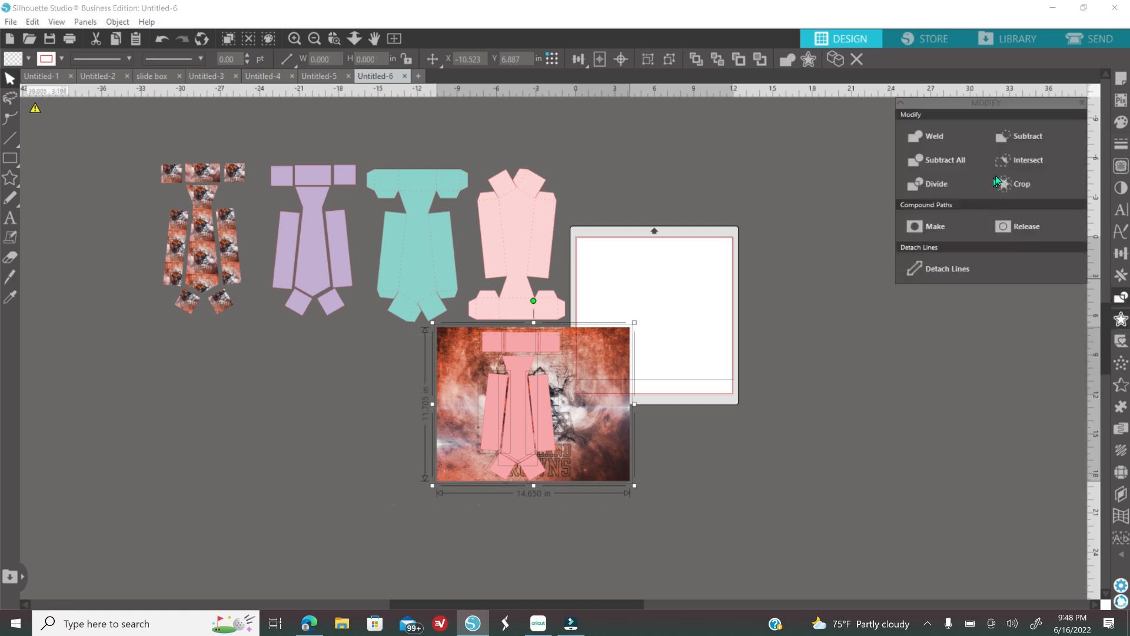
{"action": "left_click", "coordinate": [1026, 184]}
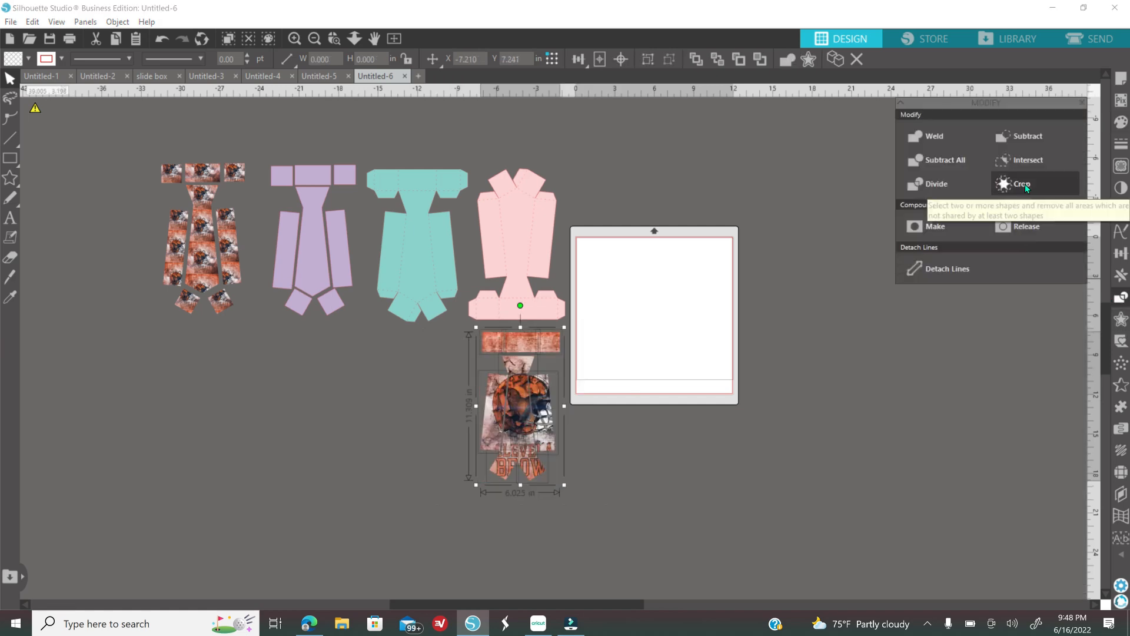
Scale the fill pattern of the selected tie pieces to 15%.
{"action": "left_click", "coordinate": [1120, 122]}
{"action": "left_click", "coordinate": [954, 121]}
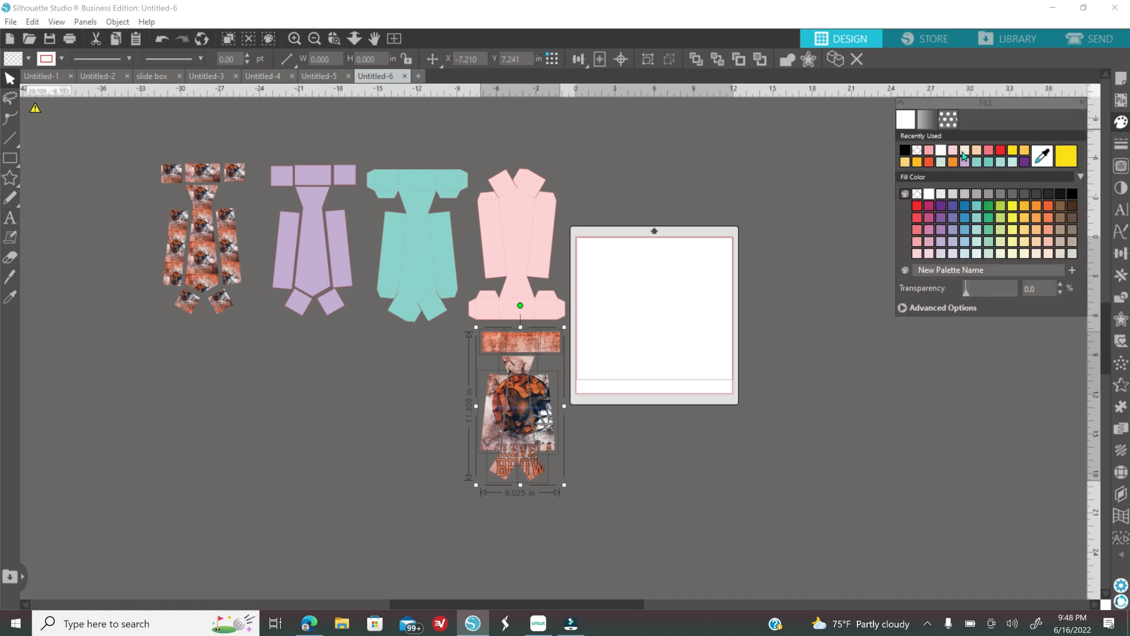
{"action": "left_click", "coordinate": [294, 39]}
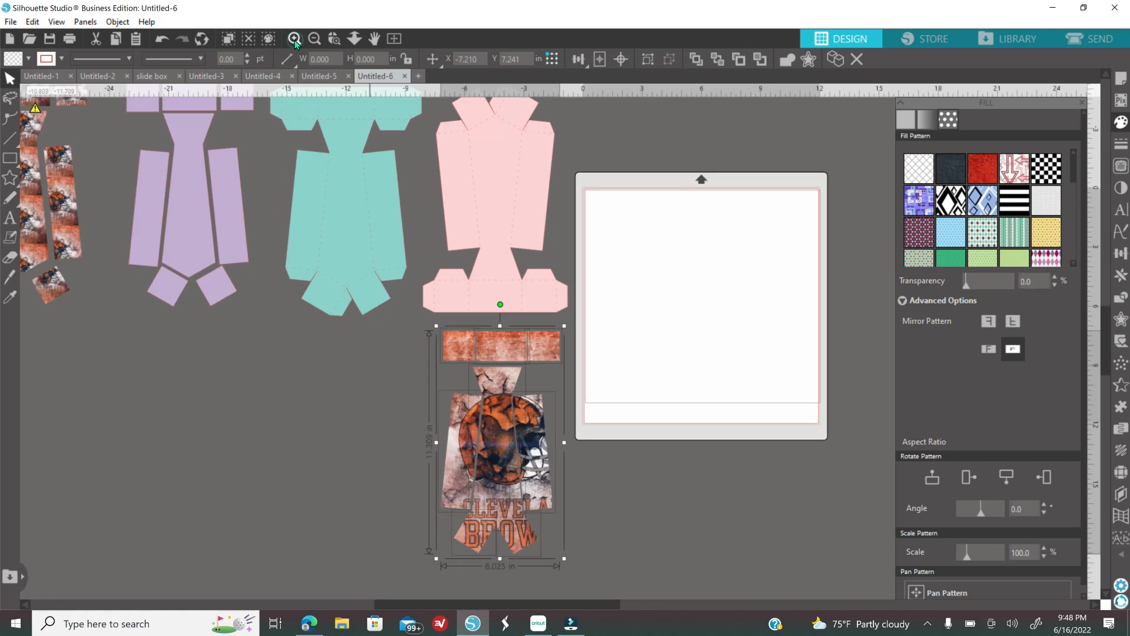
{"action": "left_click_drag", "start_coordinate": [972, 552], "coordinate": [959, 549]}
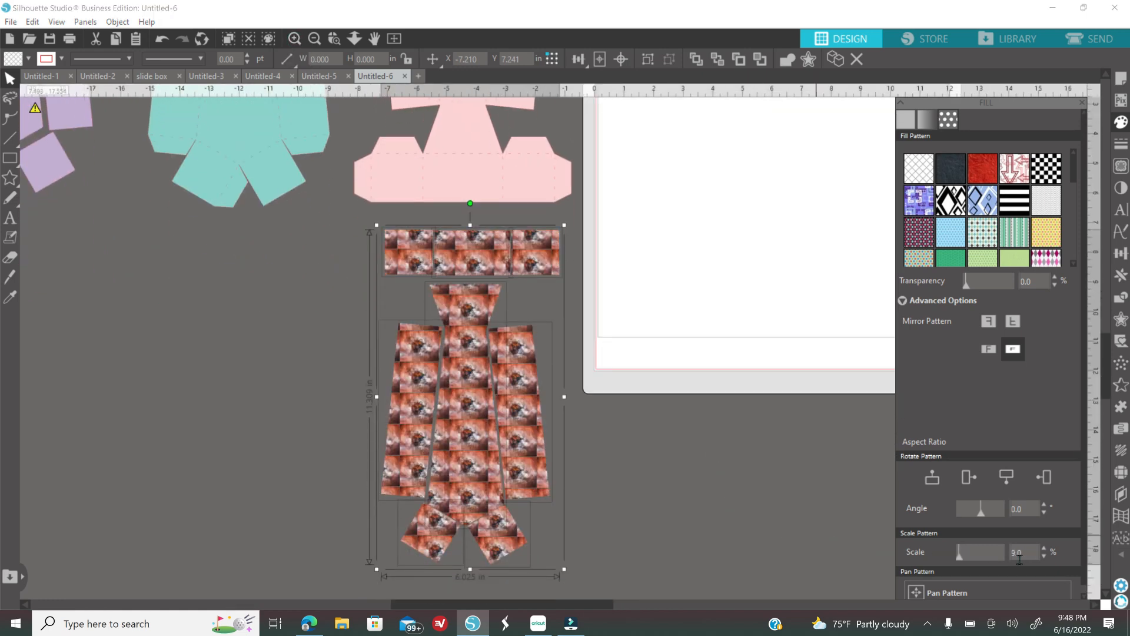
{"action": "left_click", "coordinate": [1045, 548]}
{"action": "left_click", "coordinate": [1045, 548]}
{"action": "left_click", "coordinate": [1045, 548]}
{"action": "left_click", "coordinate": [1045, 548]}
{"action": "left_click", "coordinate": [1045, 548]}
{"action": "left_click", "coordinate": [1045, 548]}
Pan the fill pattern in the strip above the tie upward so one full row of helmets fills its pieces.
{"action": "left_click", "coordinate": [538, 254]}
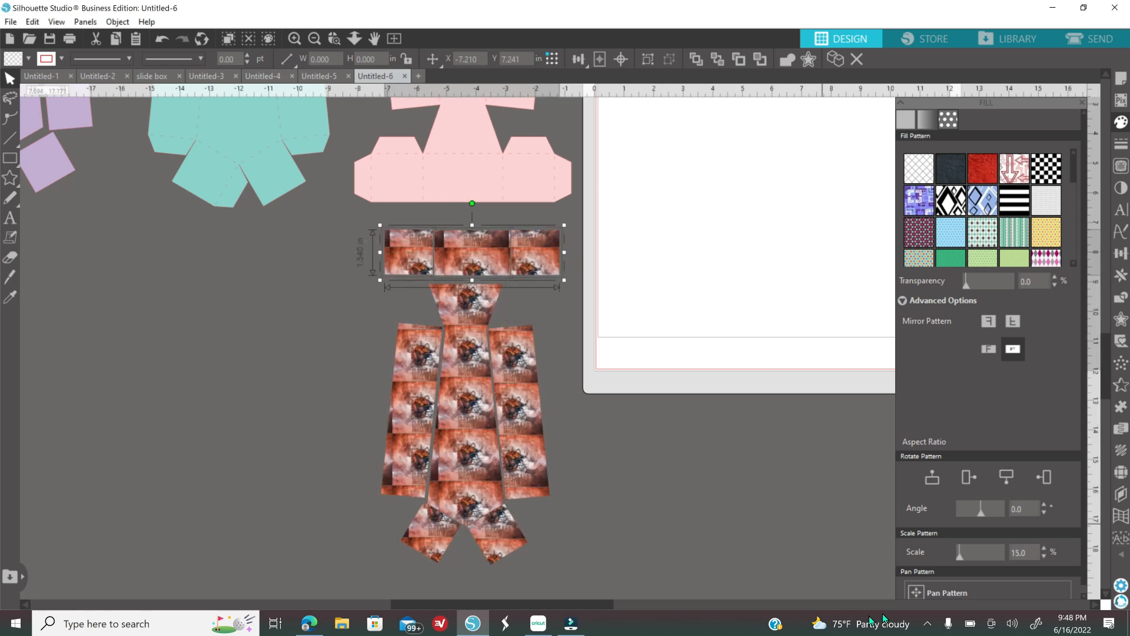
{"action": "left_click_drag", "start_coordinate": [474, 254], "coordinate": [476, 228]}
{"action": "left_click", "coordinate": [683, 458]}
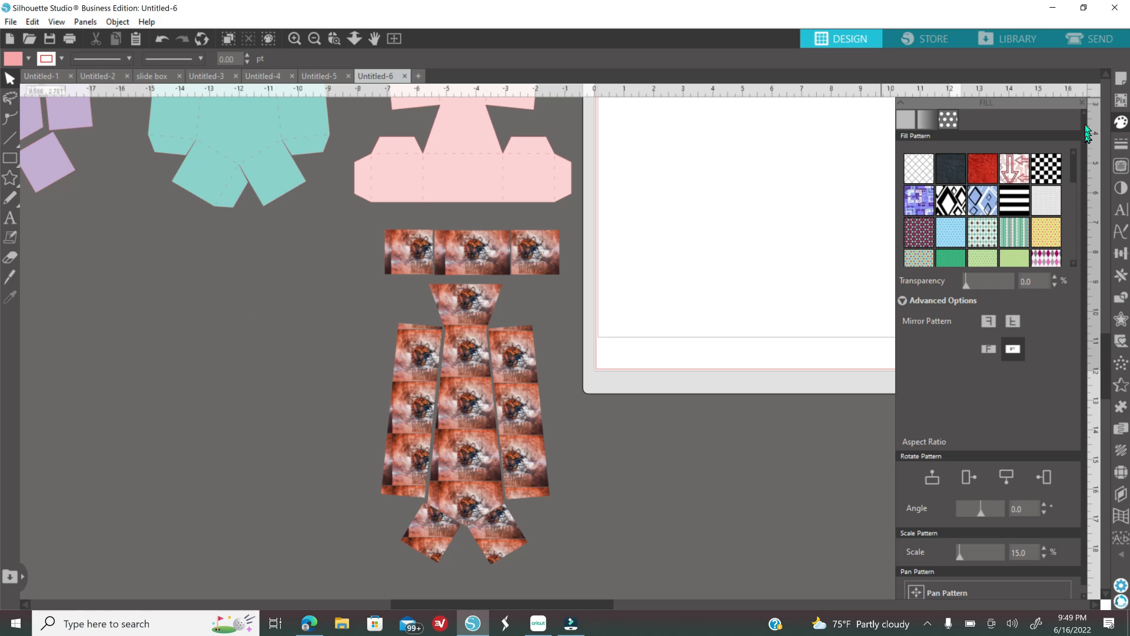
{"action": "left_click", "coordinate": [1084, 102]}
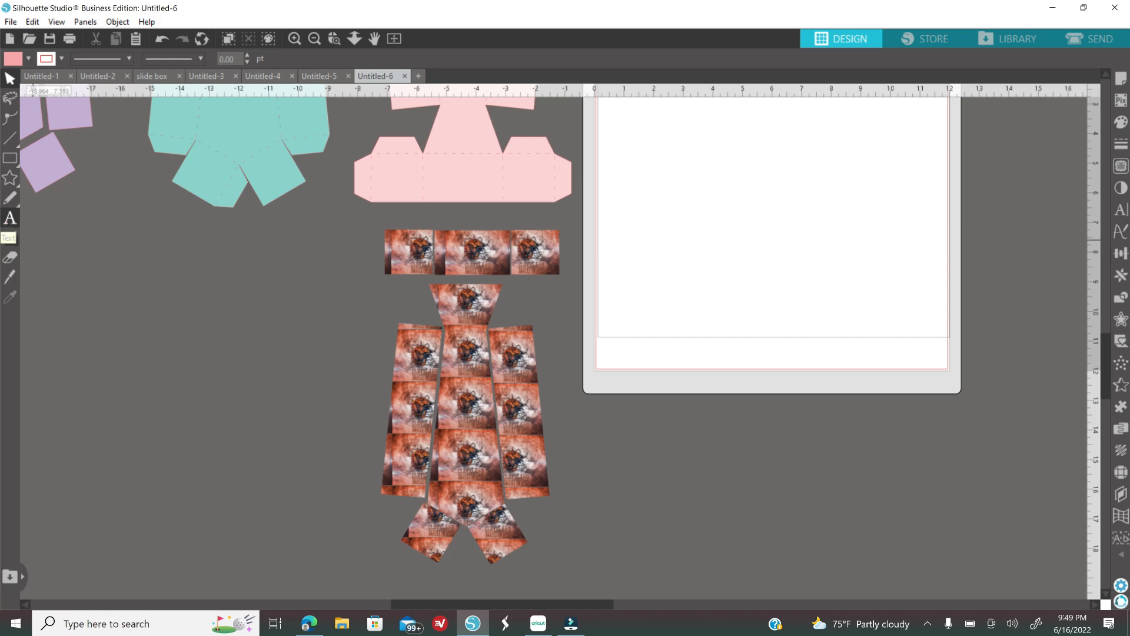
Add the text "Thank You For Being A Great Dad!" in Berlin Sans FB Demi below the page, using two lines.
{"action": "left_click", "coordinate": [12, 219]}
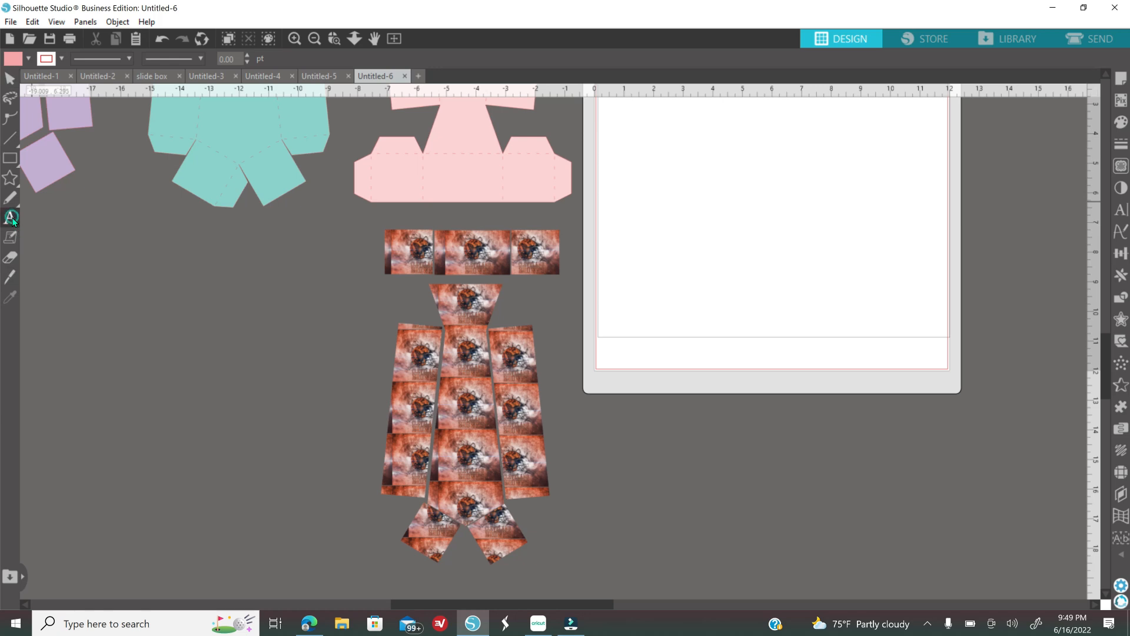
{"action": "left_click", "coordinate": [1122, 215]}
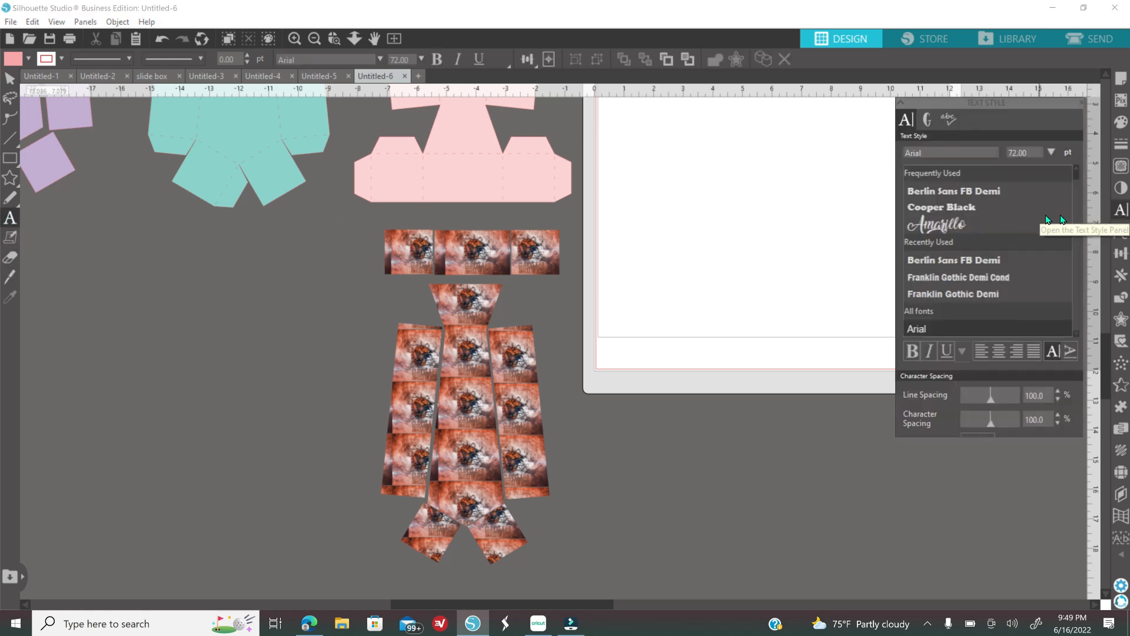
{"action": "left_click", "coordinate": [963, 193]}
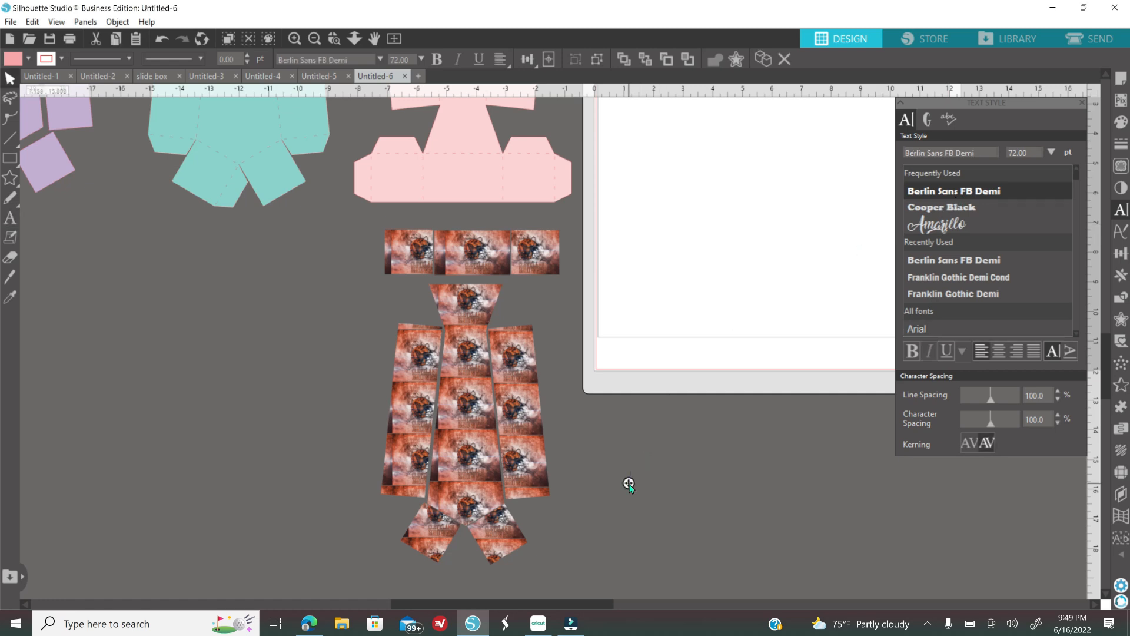
{"action": "left_click", "coordinate": [628, 484]}
{"action": "type", "text": "tha"}
{"action": "key", "text": "BackSpace"}
{"action": "key", "text": "BackSpace"}
{"action": "key", "text": "BackSpace"}
{"action": "type", "text": "Th"}
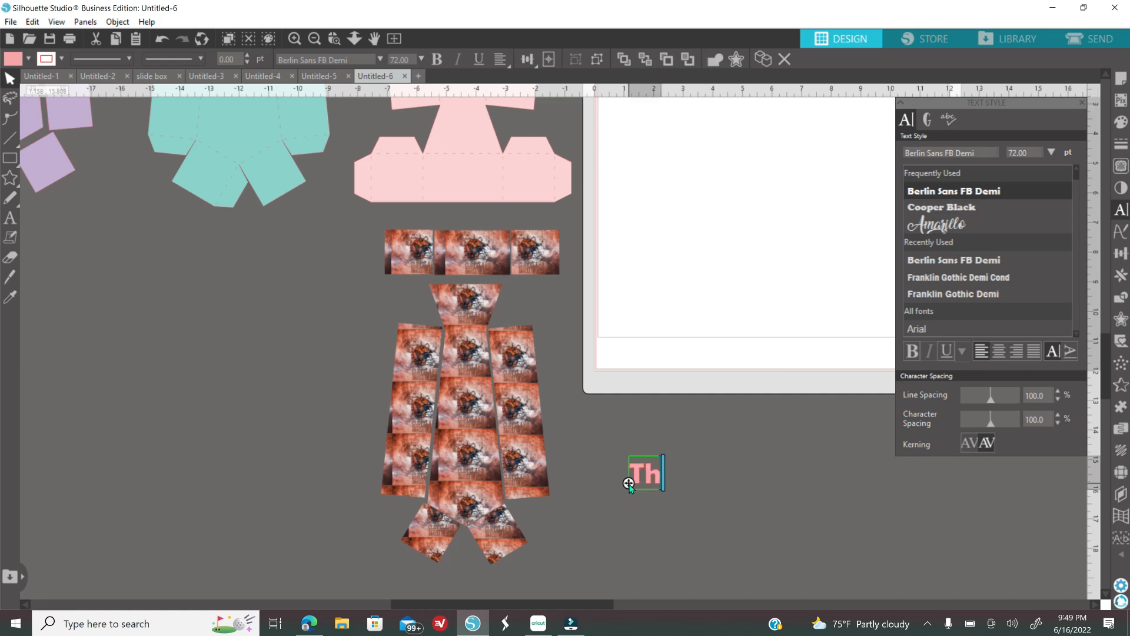
{"action": "type", "text": "ank You For Bein"}
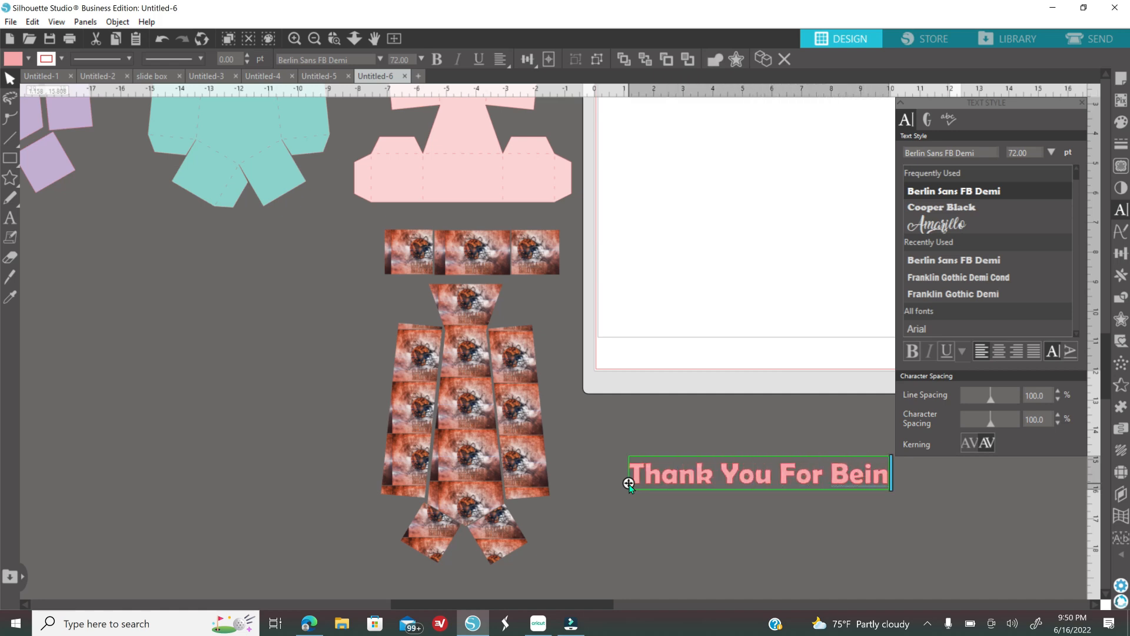
{"action": "type", "text": "g"}
{"action": "key", "text": "Return"}
{"action": "type", "text": "A Great Dad!"}
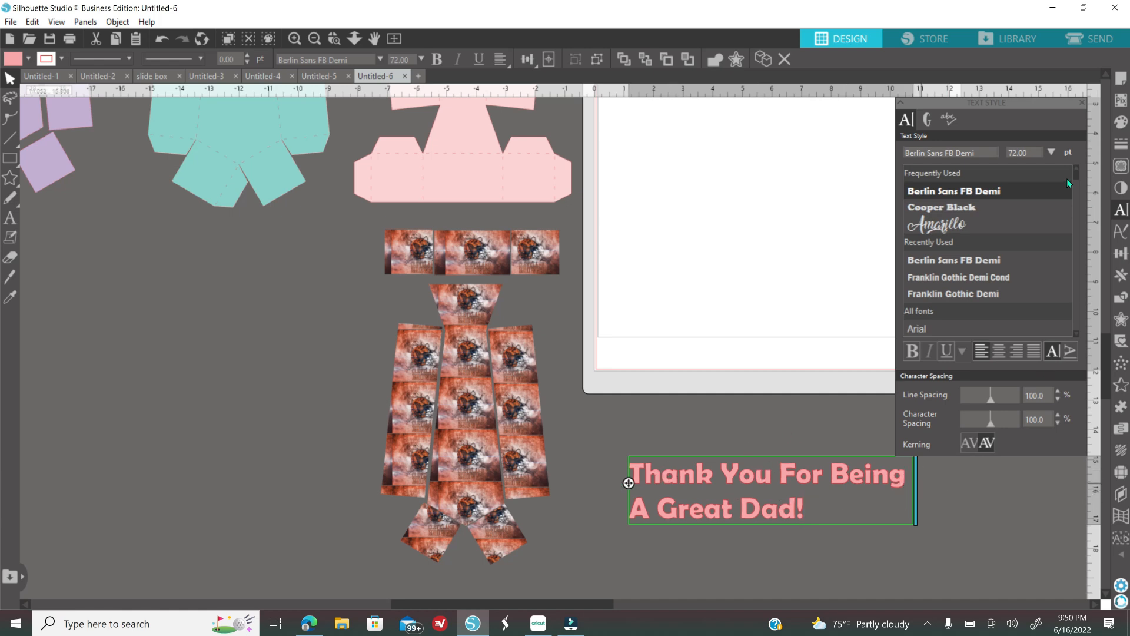
Widen the text box so the message fits on one line and move the text beside the tie's lower end.
{"action": "left_click", "coordinate": [1082, 101]}
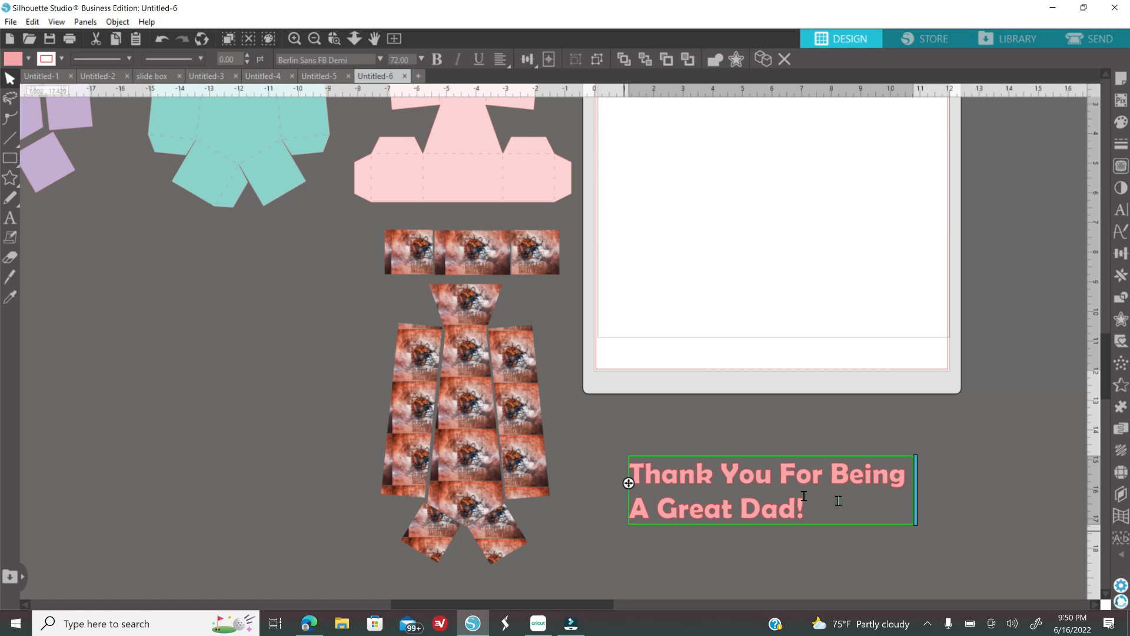
{"action": "left_click_drag", "start_coordinate": [915, 500], "coordinate": [983, 497]}
{"action": "left_click_drag", "start_coordinate": [1053, 481], "coordinate": [1102, 475]}
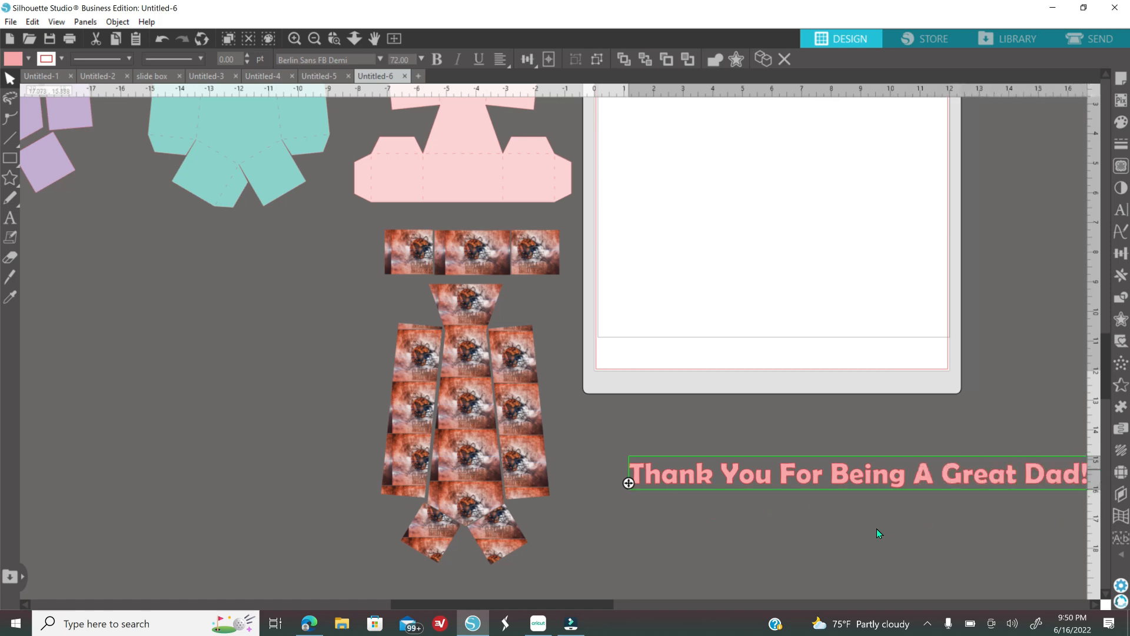
{"action": "left_click_drag", "start_coordinate": [820, 471], "coordinate": [741, 513]}
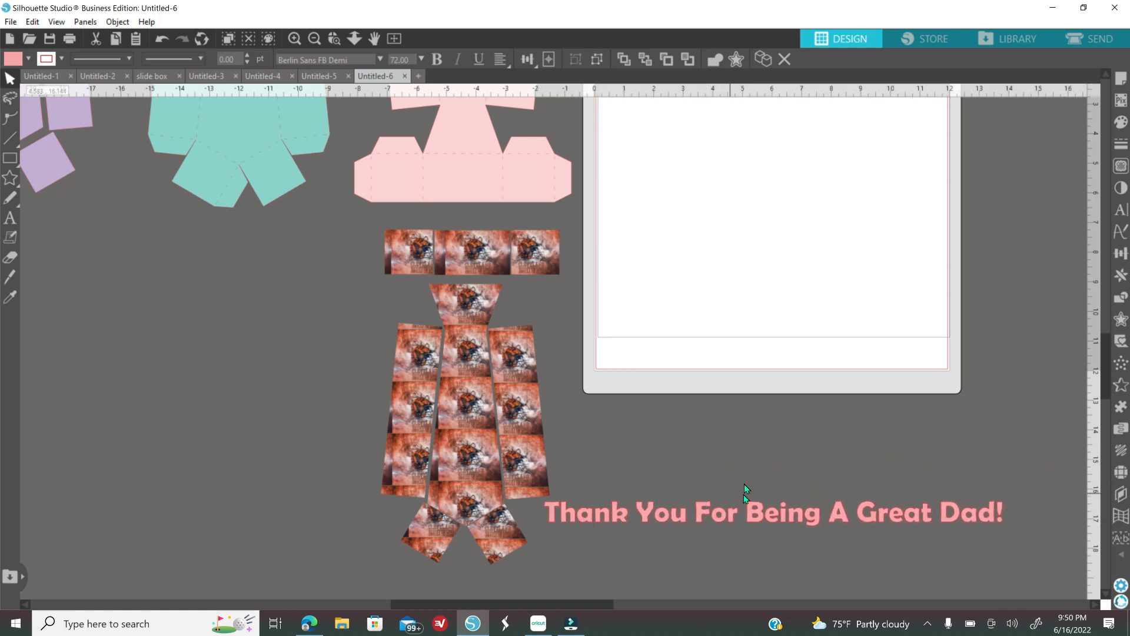
{"action": "left_click", "coordinate": [736, 521]}
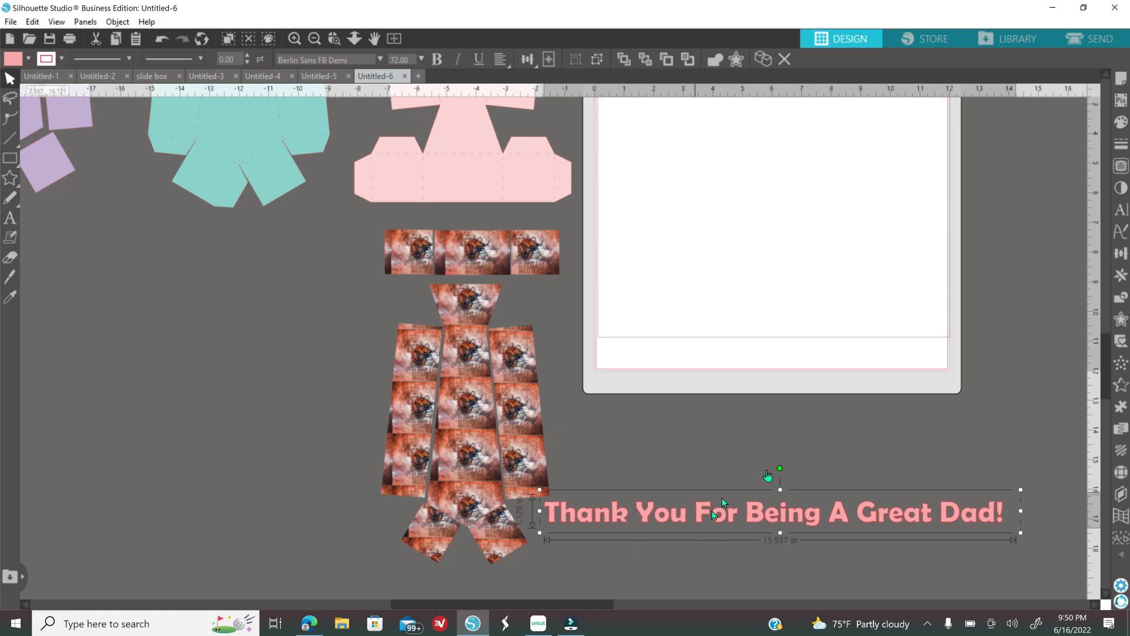
Try the Cooper Black font on the message and return it to Berlin Sans FB Demi.
{"action": "left_click", "coordinate": [1121, 209]}
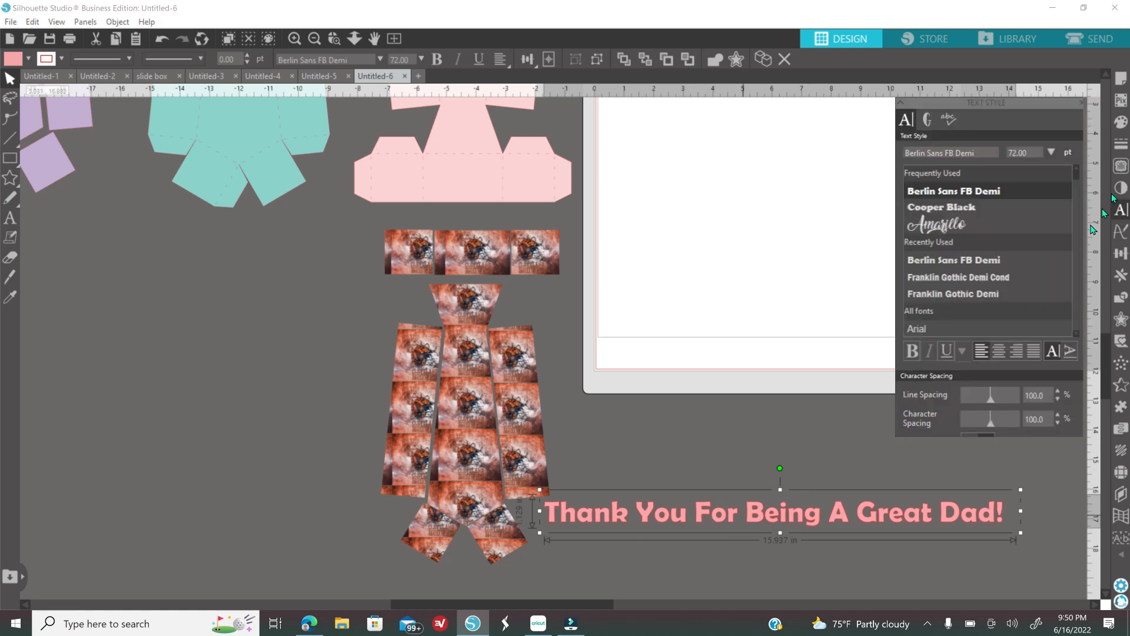
{"action": "left_click", "coordinate": [943, 206]}
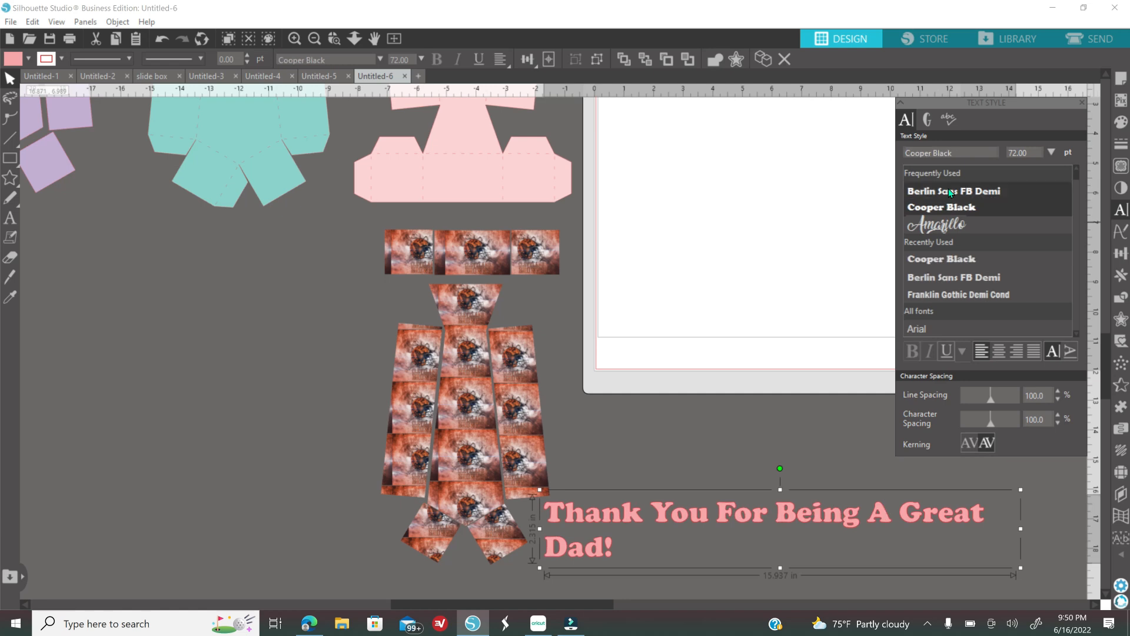
{"action": "left_click", "coordinate": [949, 190]}
{"action": "left_click", "coordinate": [727, 554]}
Make the message's line color transparent and fill the text with white.
{"action": "left_click", "coordinate": [741, 514]}
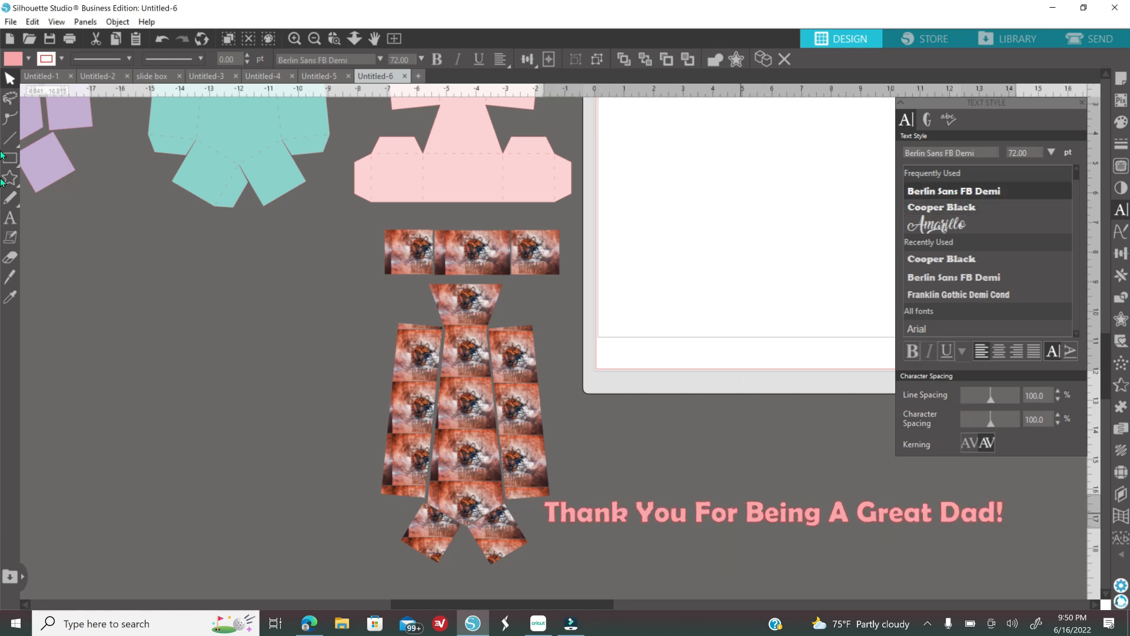
{"action": "left_click", "coordinate": [1121, 143]}
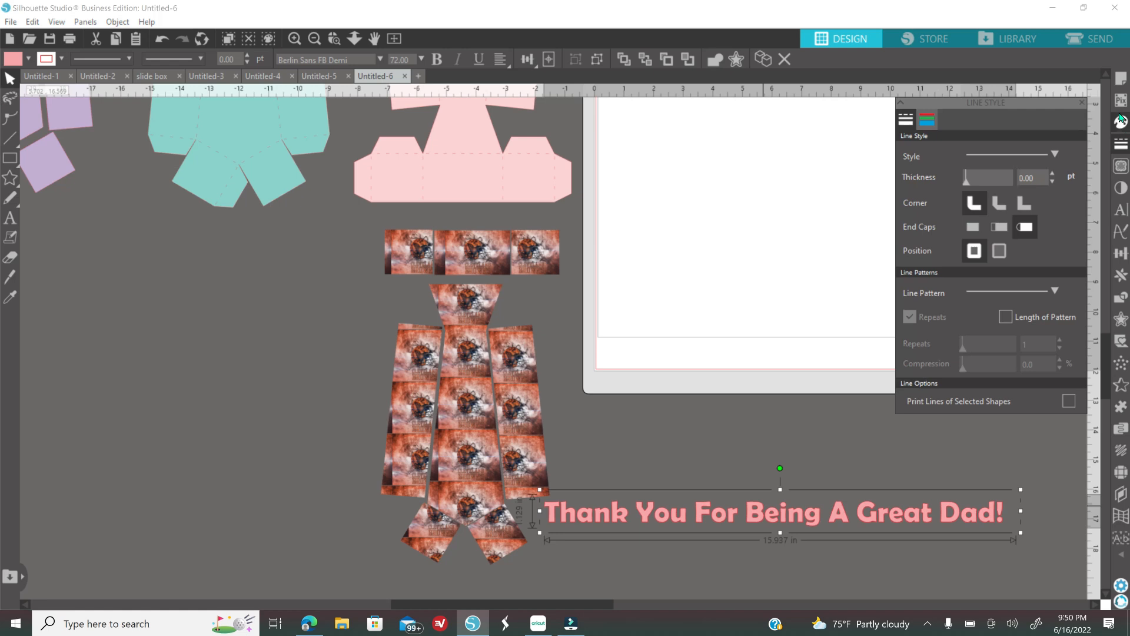
{"action": "left_click", "coordinate": [928, 122]}
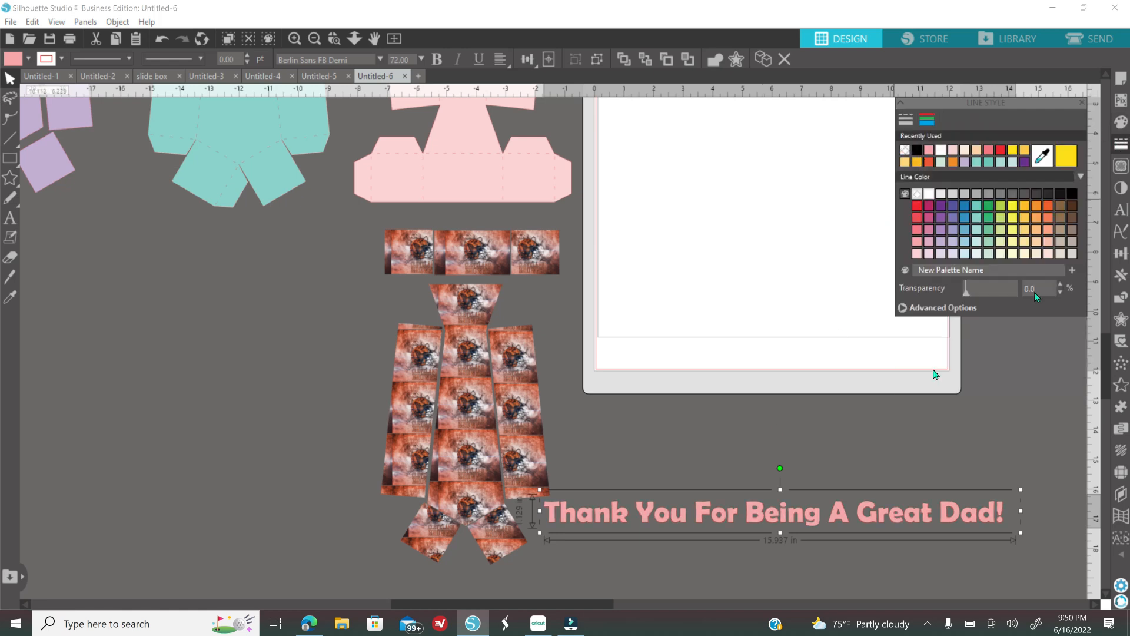
{"action": "left_click", "coordinate": [1123, 122]}
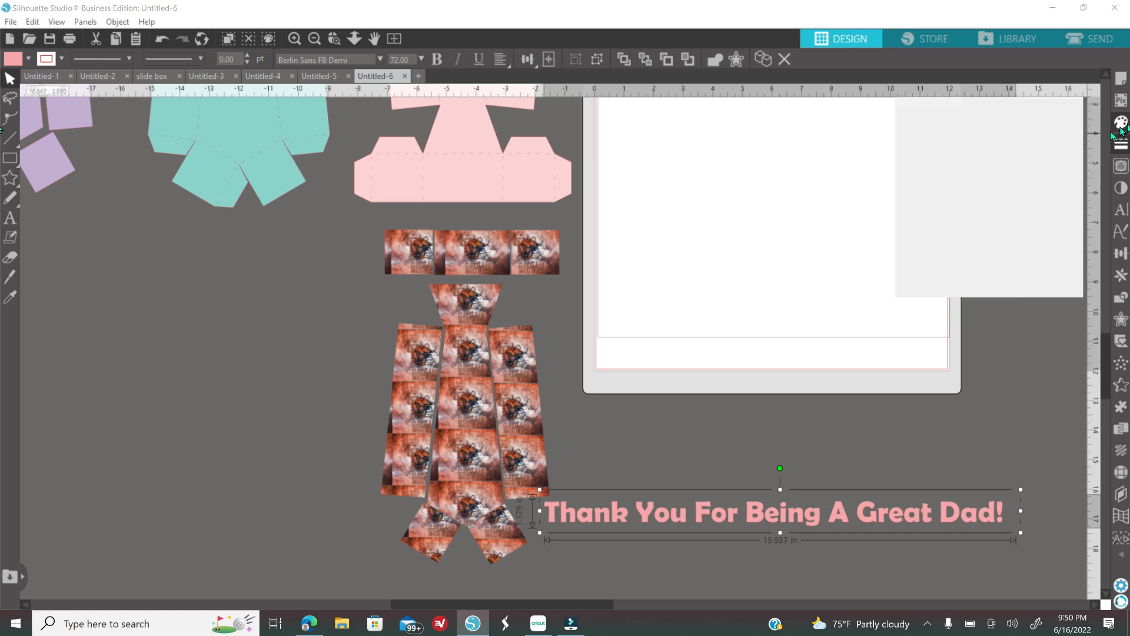
{"action": "left_click", "coordinate": [940, 152]}
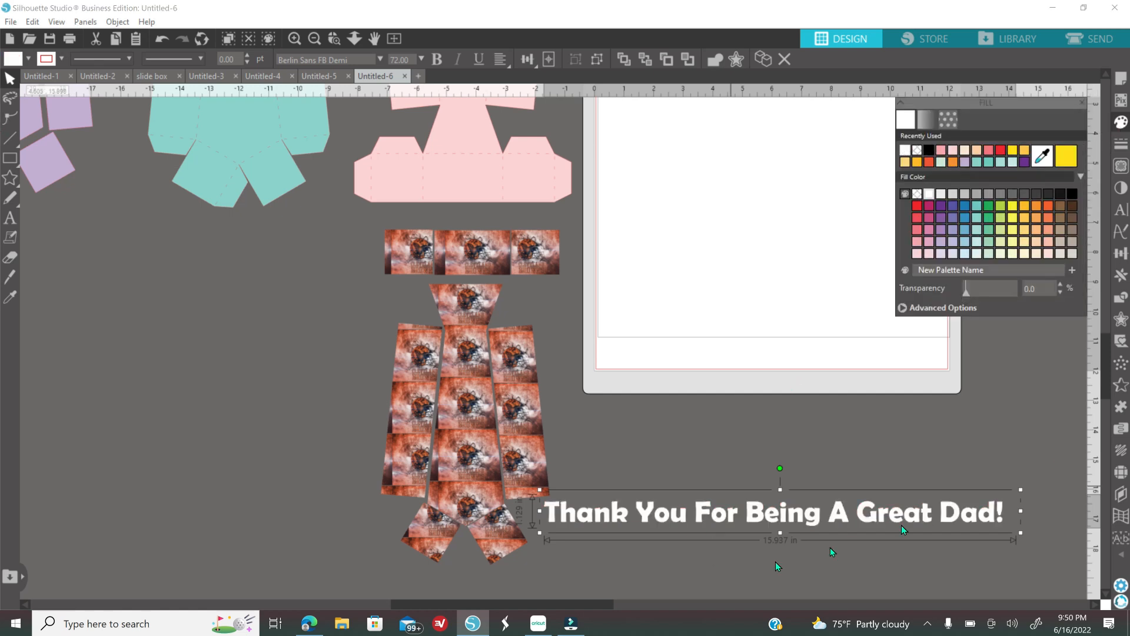
Create an outward offset of 0.030 in with rounded corners around the message text.
{"action": "left_click", "coordinate": [1120, 323]}
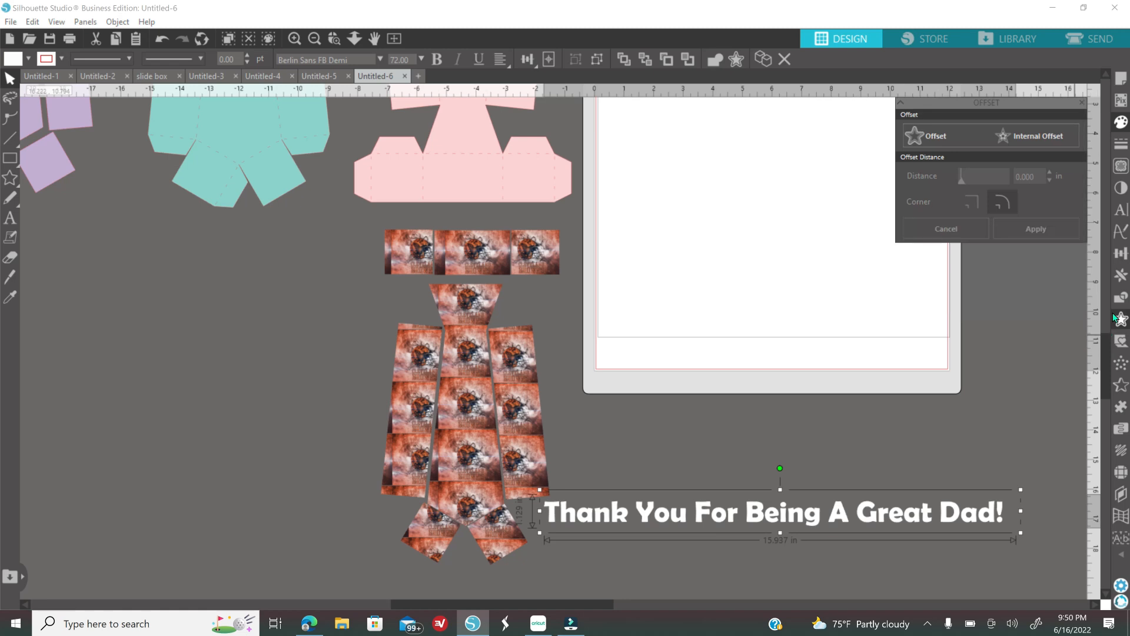
{"action": "left_click", "coordinate": [937, 137]}
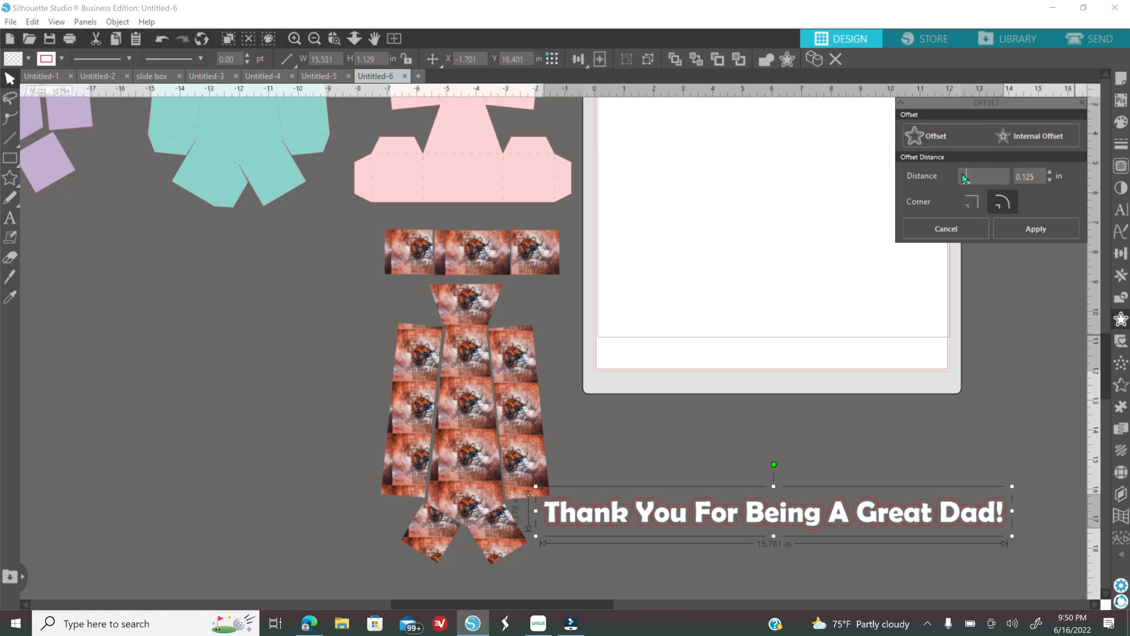
{"action": "left_click", "coordinate": [962, 174]}
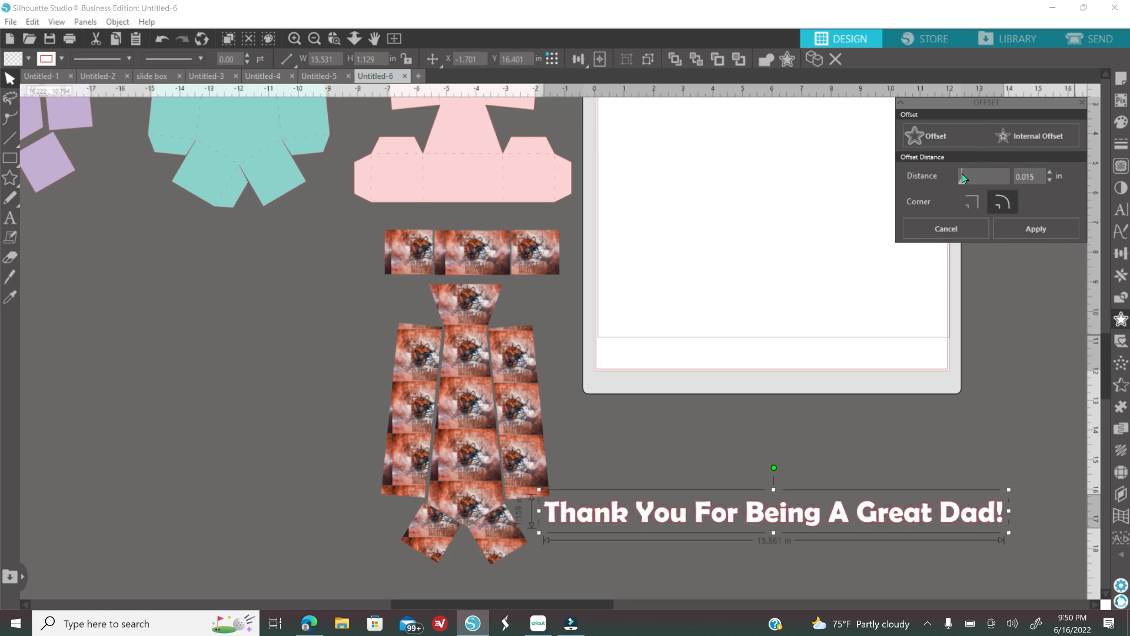
{"action": "left_click", "coordinate": [1050, 173]}
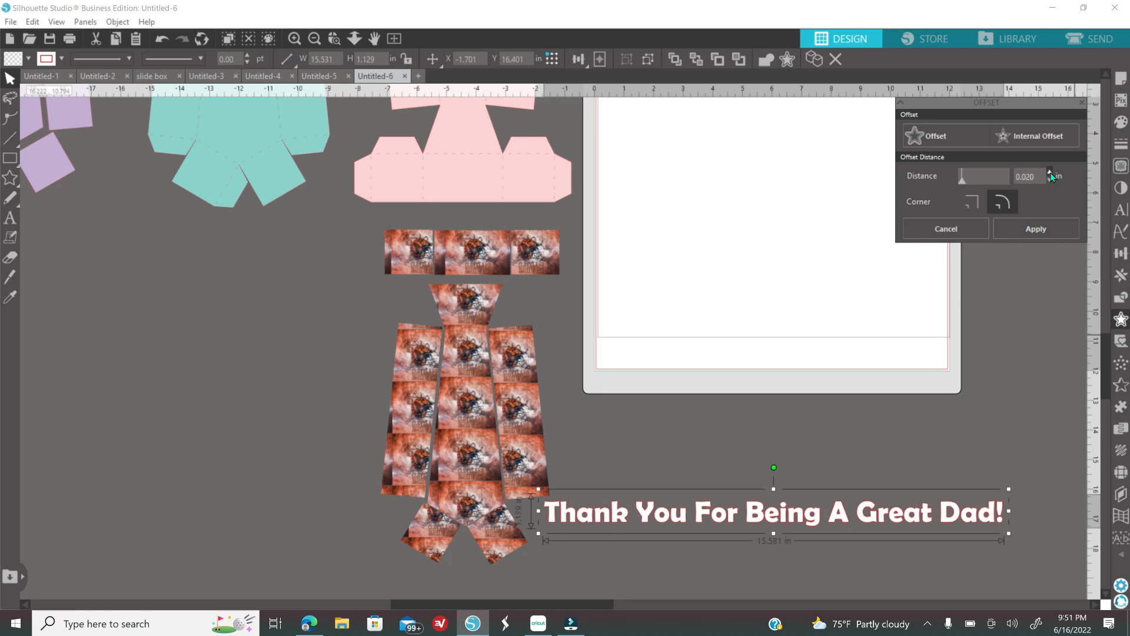
{"action": "left_click", "coordinate": [1050, 173]}
{"action": "double_click", "coordinate": [554, 520]}
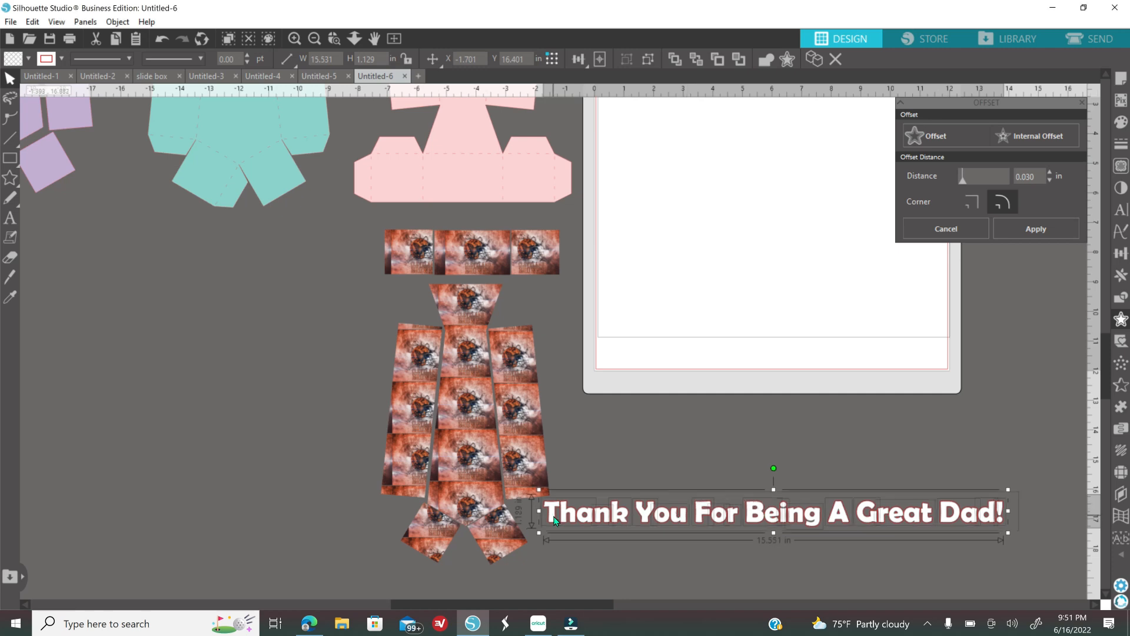
{"action": "right_click", "coordinate": [694, 431]}
{"action": "left_click", "coordinate": [756, 260]}
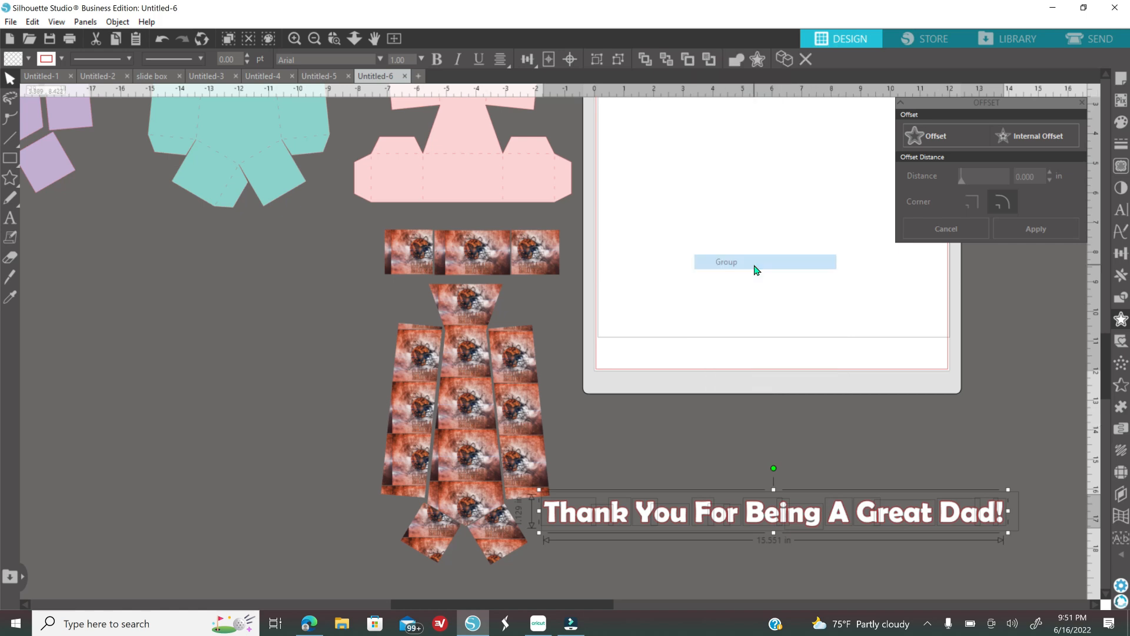
{"action": "left_click", "coordinate": [168, 39]}
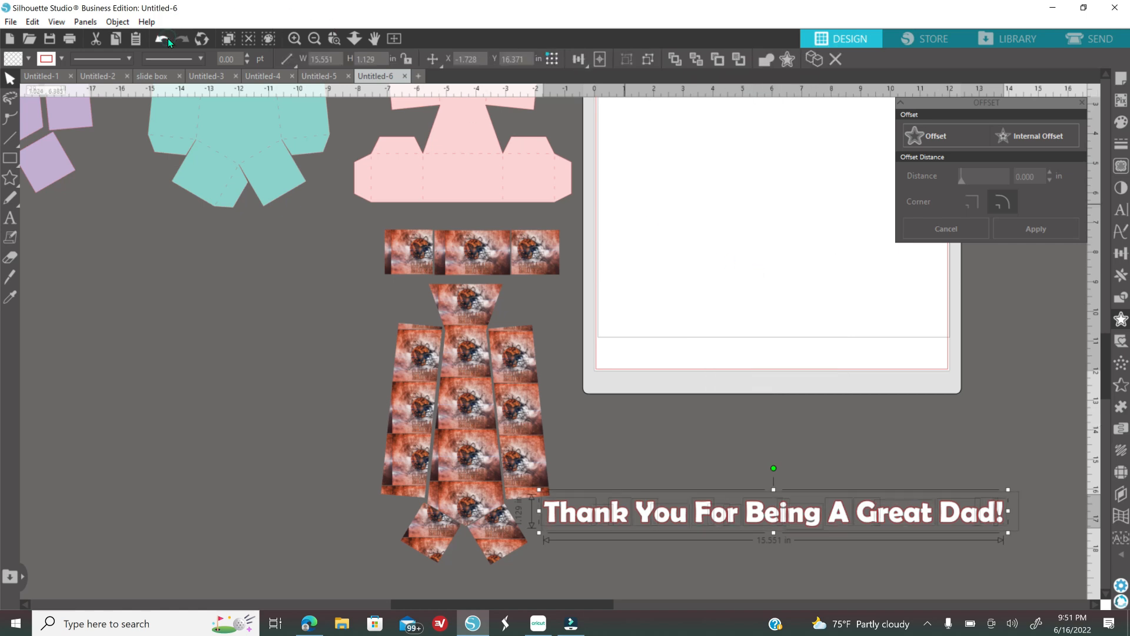
{"action": "left_click", "coordinate": [168, 38]}
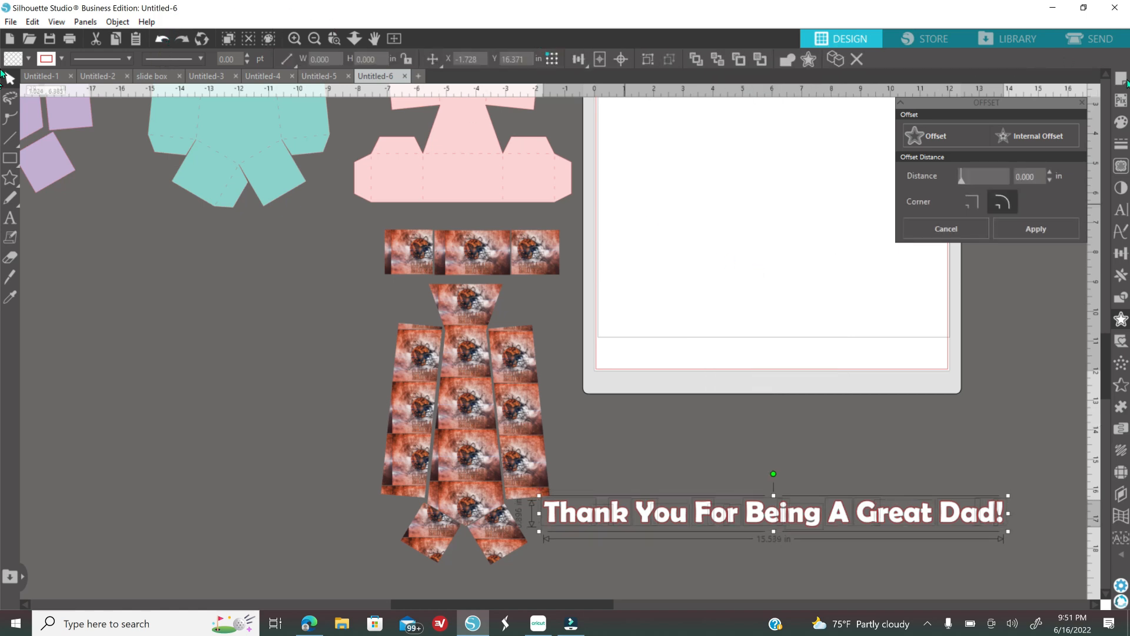
Fill the message's offset with black and group it with the white text.
{"action": "left_click", "coordinate": [1121, 123]}
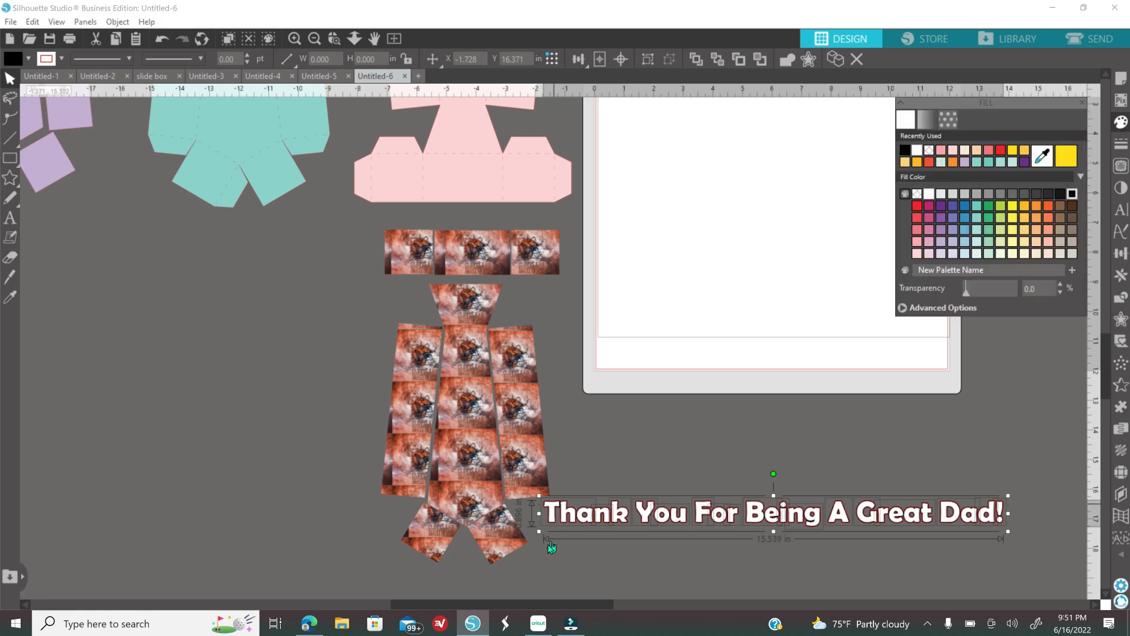
{"action": "left_click", "coordinate": [556, 517]}
{"action": "right_click", "coordinate": [670, 428]}
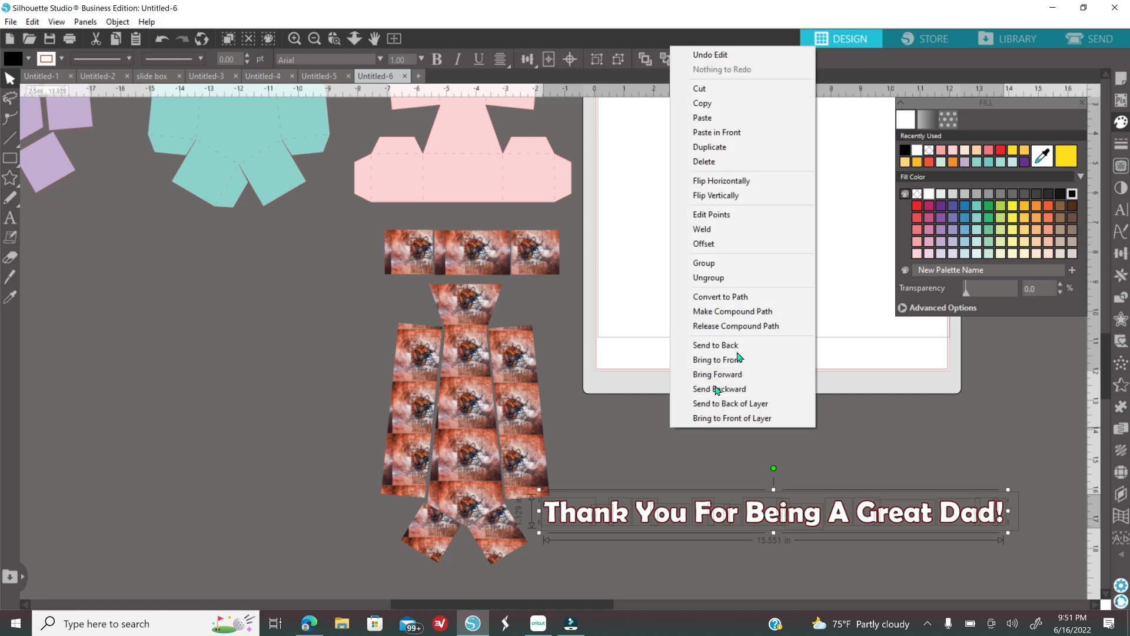
{"action": "left_click", "coordinate": [743, 263]}
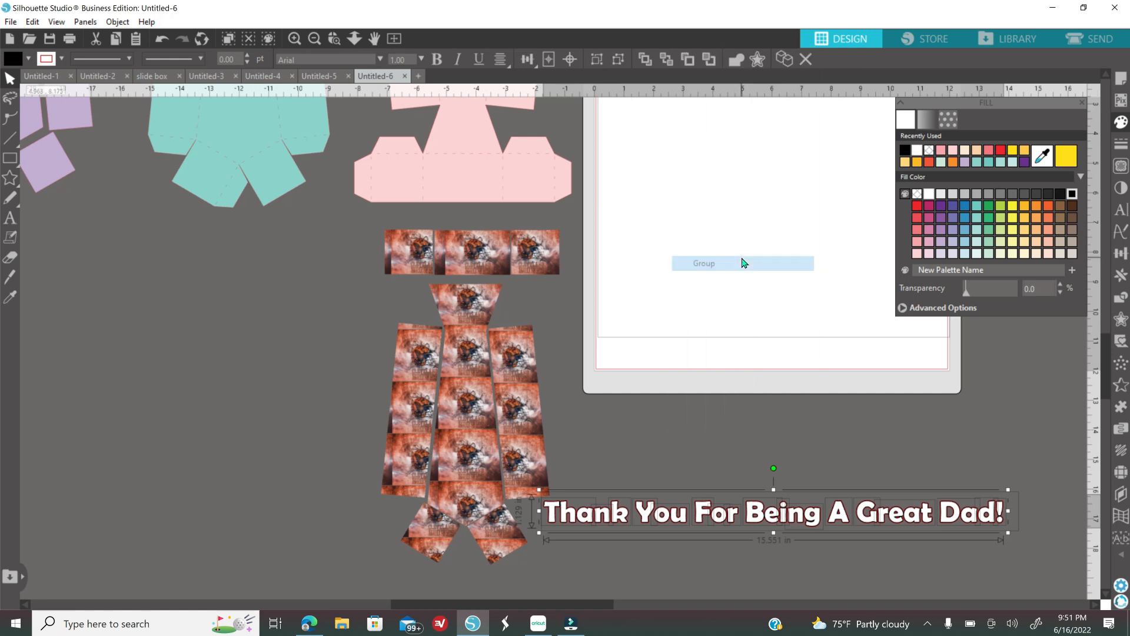
Make the grouped message's line color transparent and rotate the message a quarter turn so it reads downward.
{"action": "left_click", "coordinate": [1121, 143]}
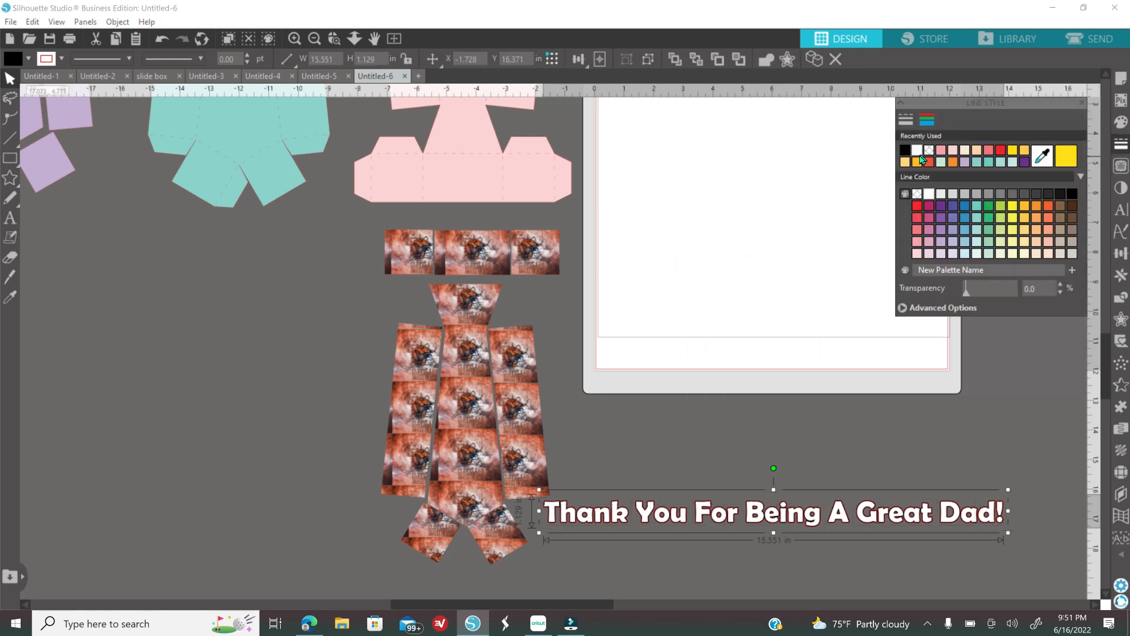
{"action": "left_click", "coordinate": [927, 151]}
{"action": "left_click_drag", "start_coordinate": [779, 467], "coordinate": [896, 517]}
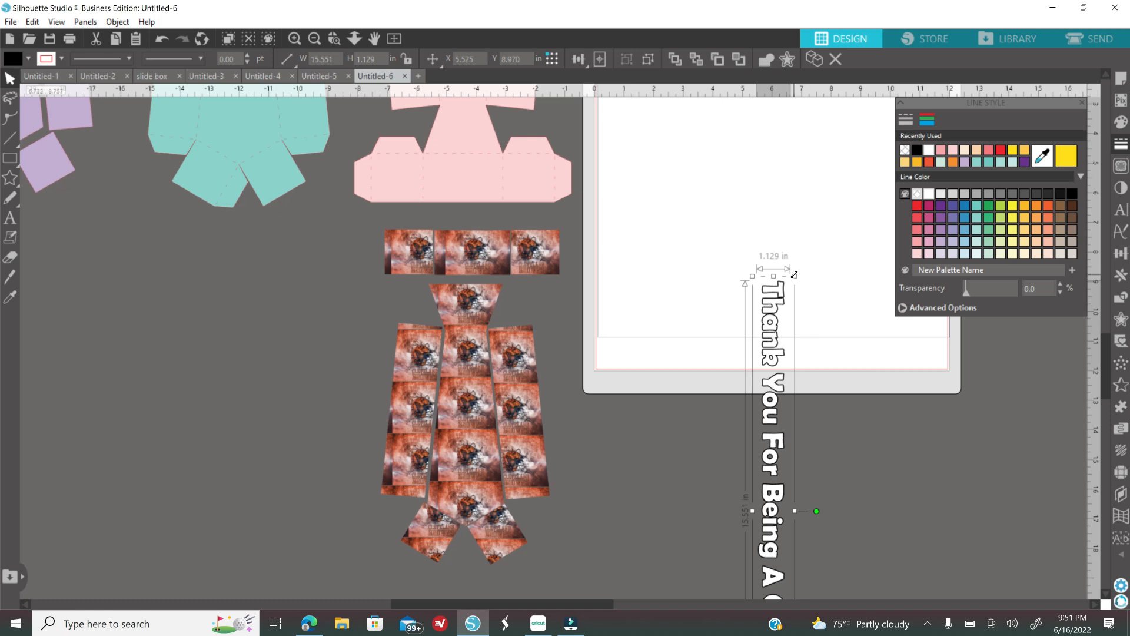
Scale the message down to about 7.42 in long and place it along the patterned tie's central strip.
{"action": "left_click_drag", "start_coordinate": [794, 276], "coordinate": [781, 469]}
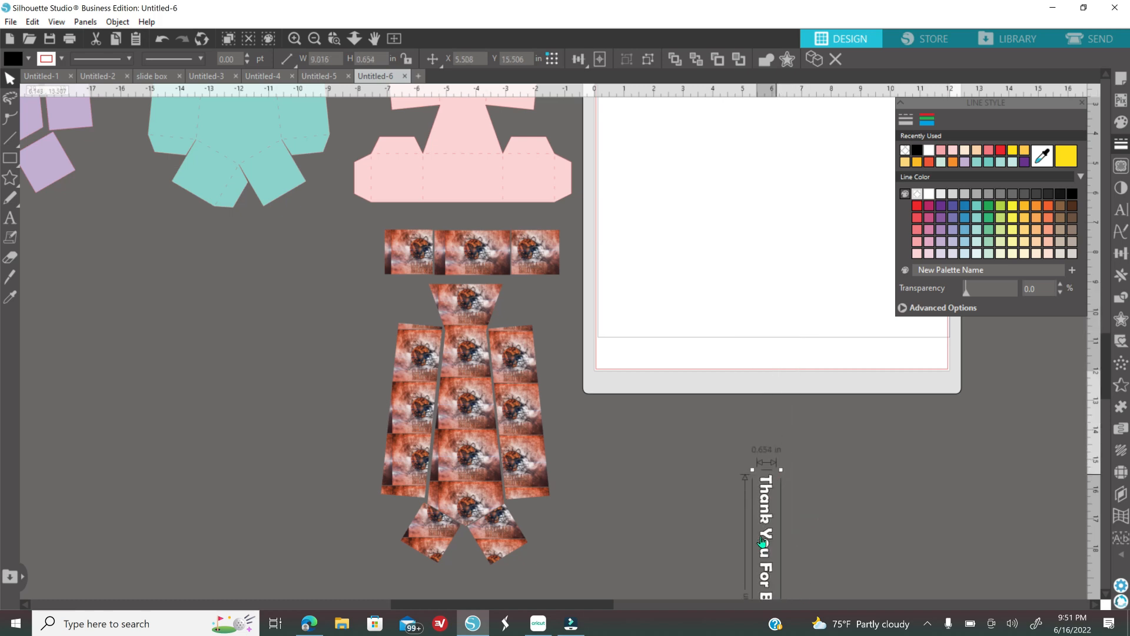
{"action": "left_click_drag", "start_coordinate": [768, 553], "coordinate": [466, 368]}
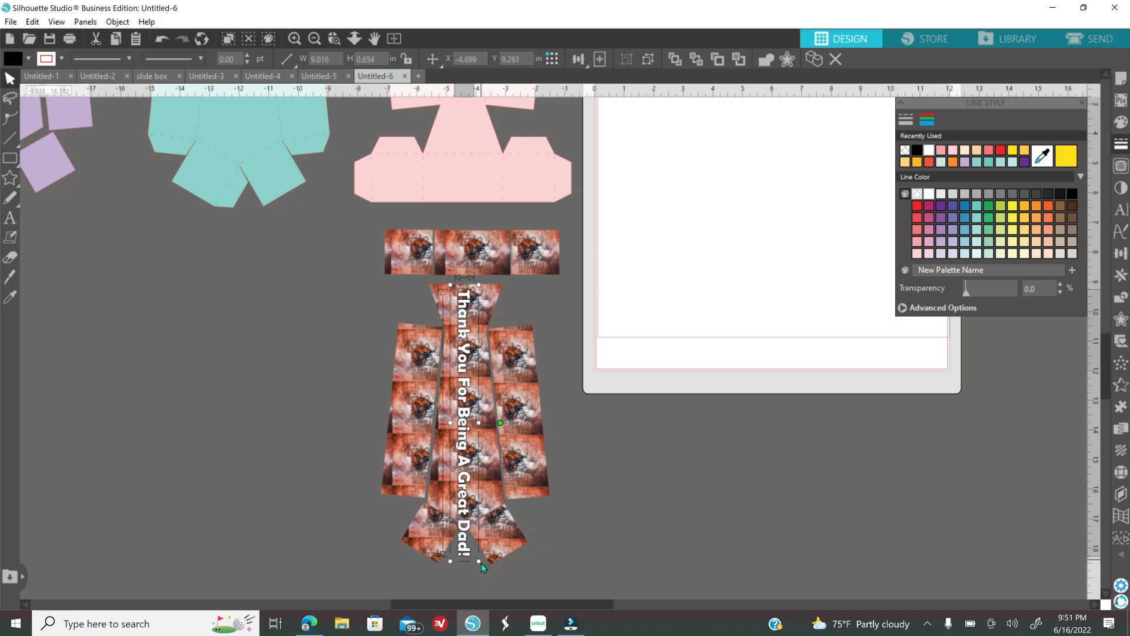
{"action": "left_click", "coordinate": [479, 526]}
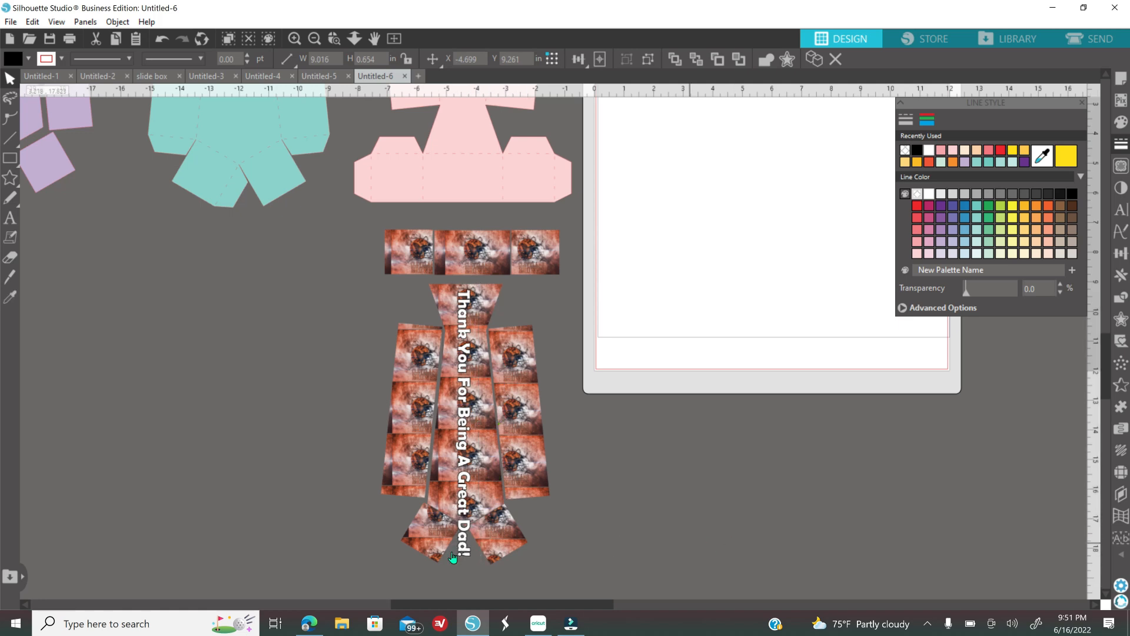
{"action": "left_click", "coordinate": [473, 563]}
{"action": "left_click_drag", "start_coordinate": [447, 562], "coordinate": [454, 514]}
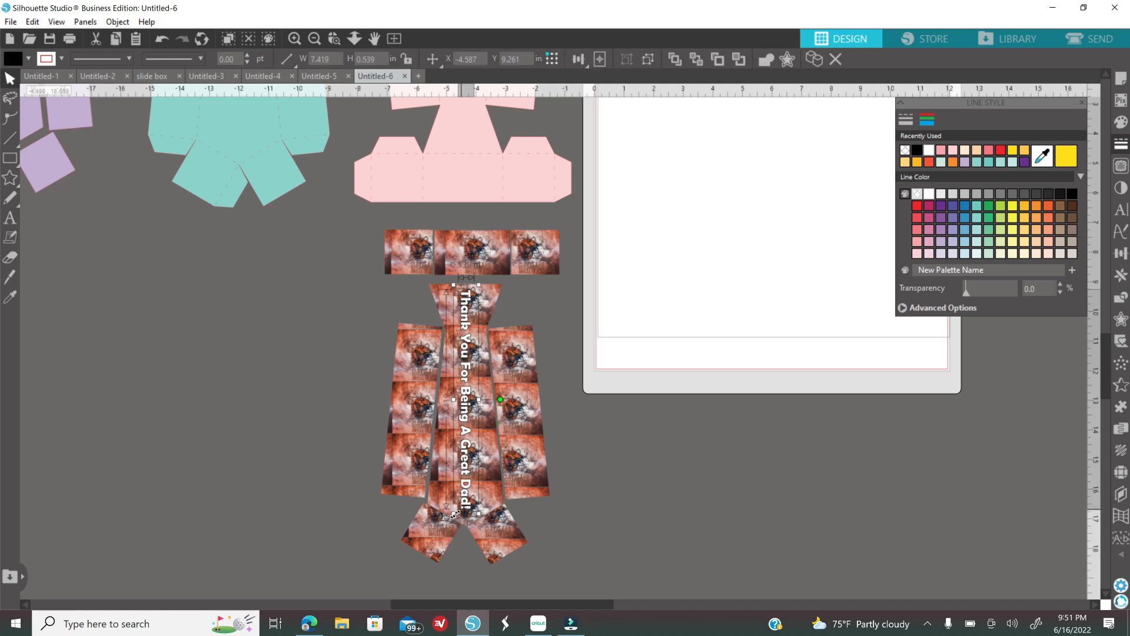
Center-align the message with the patterned tie's central strip.
{"action": "left_click", "coordinate": [491, 468]}
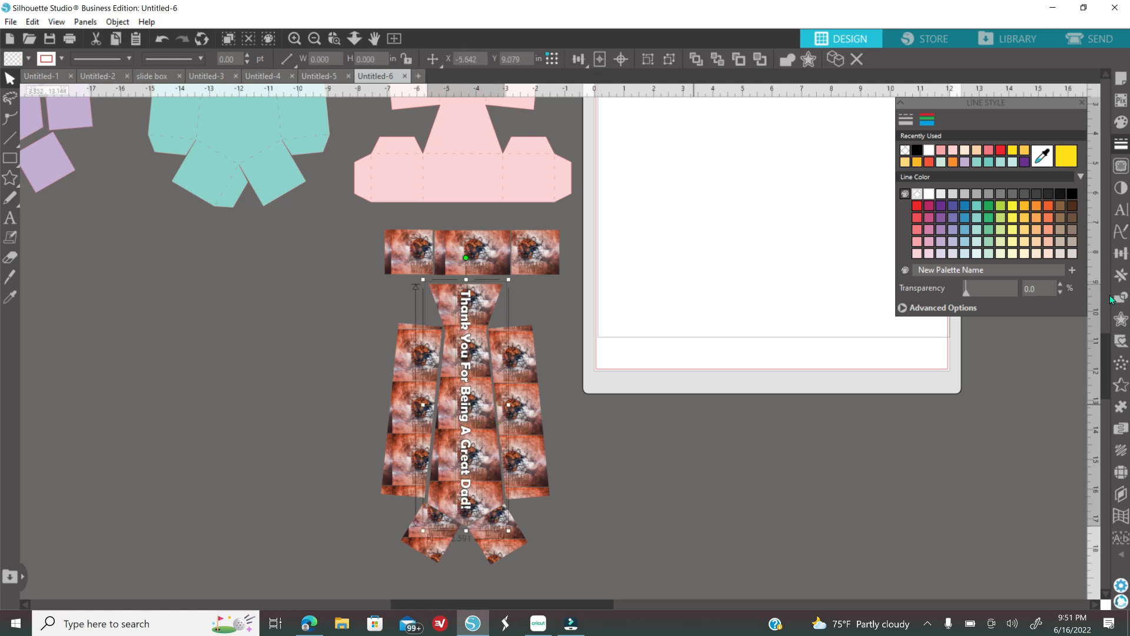
{"action": "left_click", "coordinate": [1121, 253]}
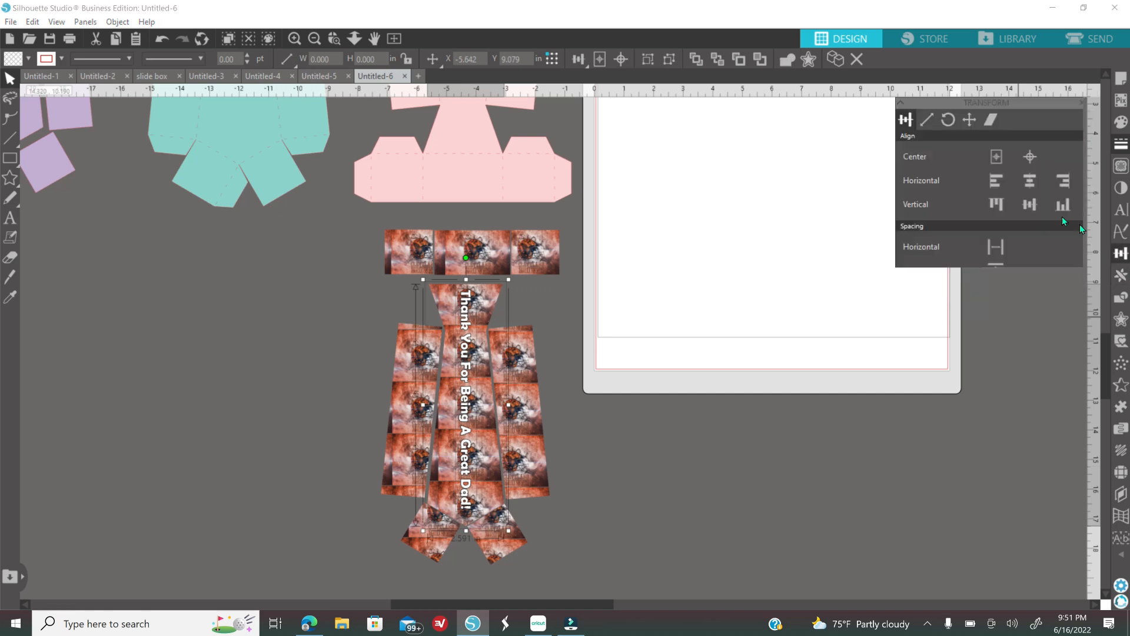
{"action": "left_click", "coordinate": [1030, 157]}
{"action": "left_click", "coordinate": [620, 313]}
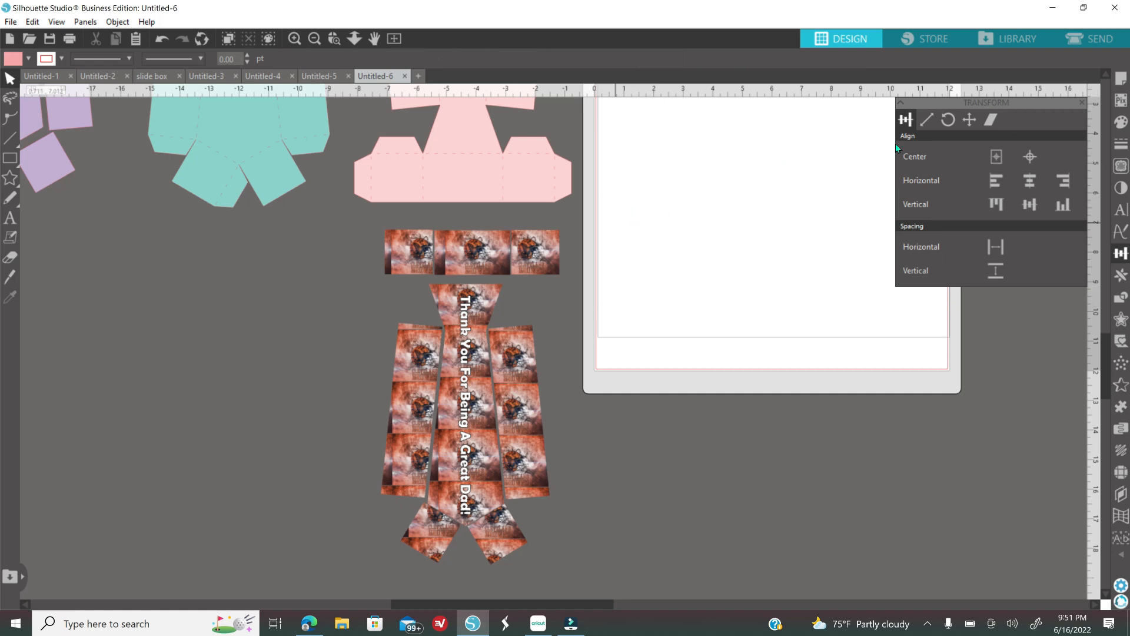
{"action": "left_click", "coordinate": [1082, 103]}
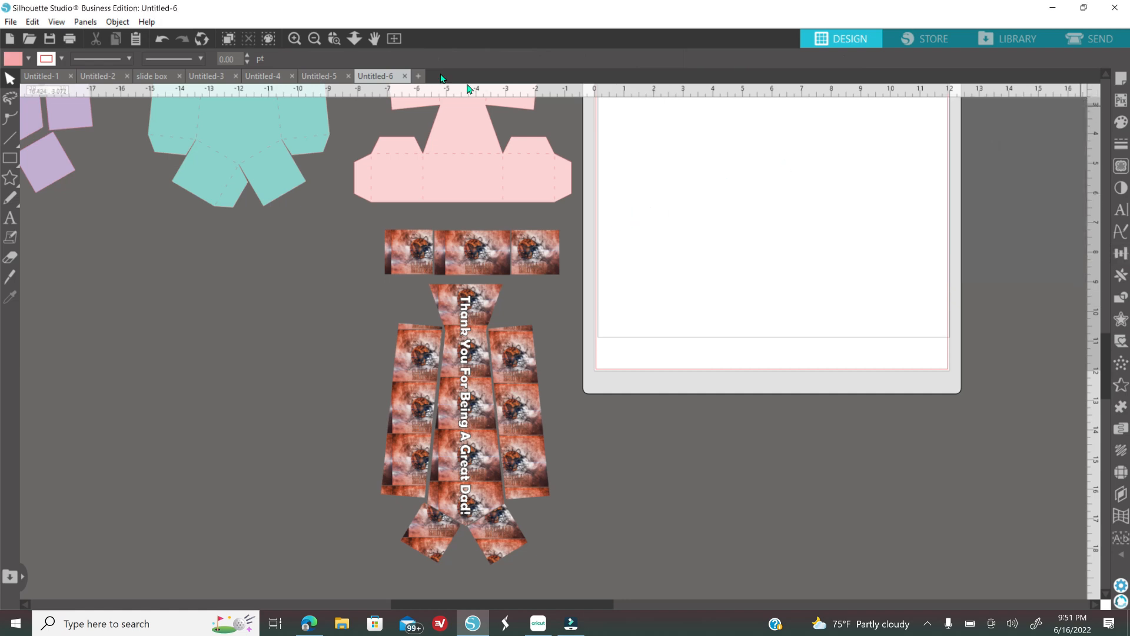
Set the media size to Letter (8.5 x 11 in) with portrait orientation.
{"action": "left_click", "coordinate": [314, 39]}
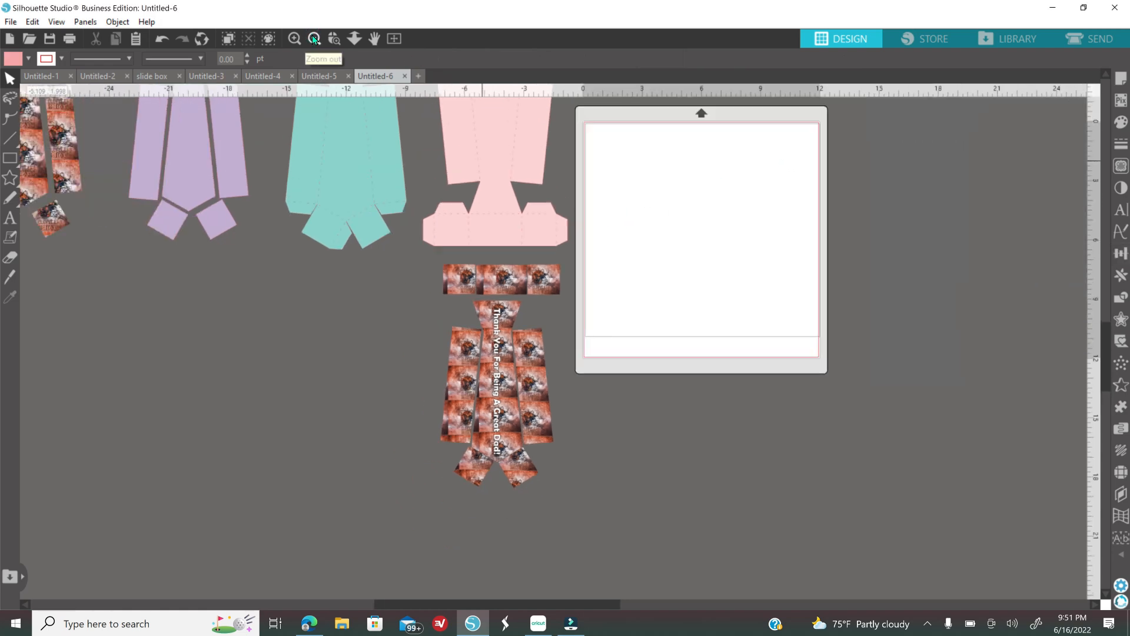
{"action": "left_click", "coordinate": [313, 39]}
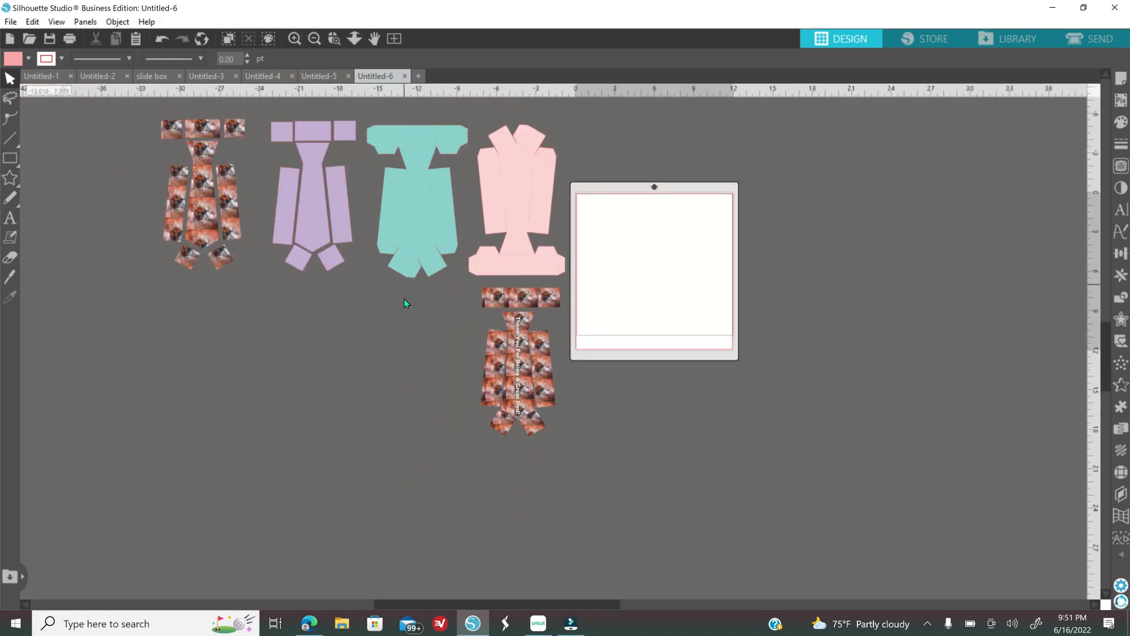
{"action": "scroll", "coordinate": [371, 306], "scroll_direction": "up", "scroll_amount": 1}
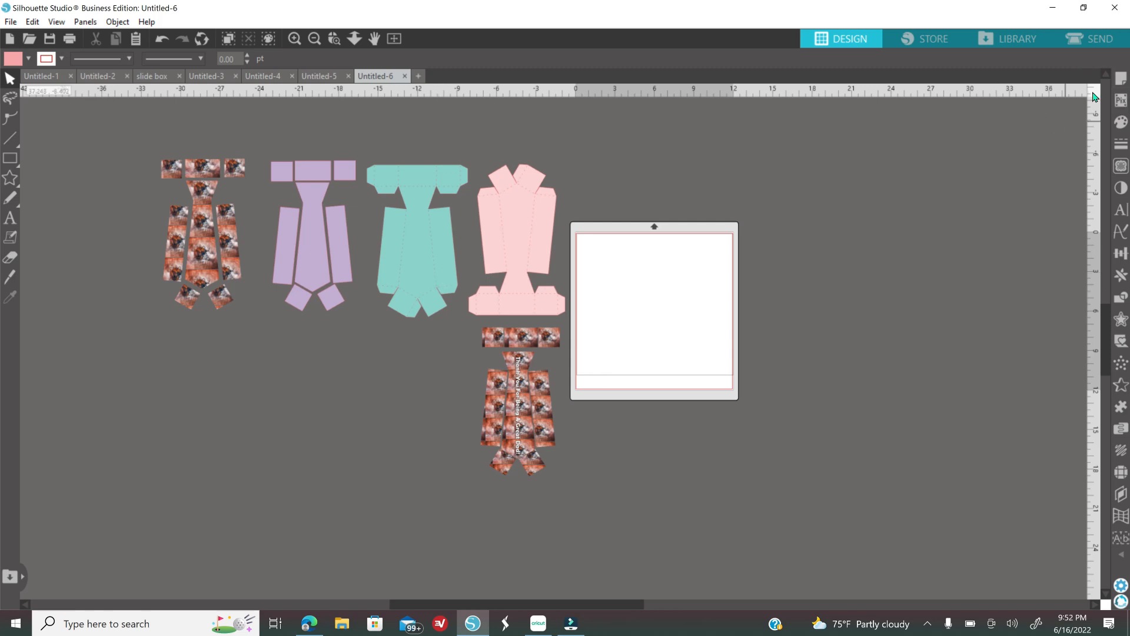
{"action": "left_click", "coordinate": [1121, 80]}
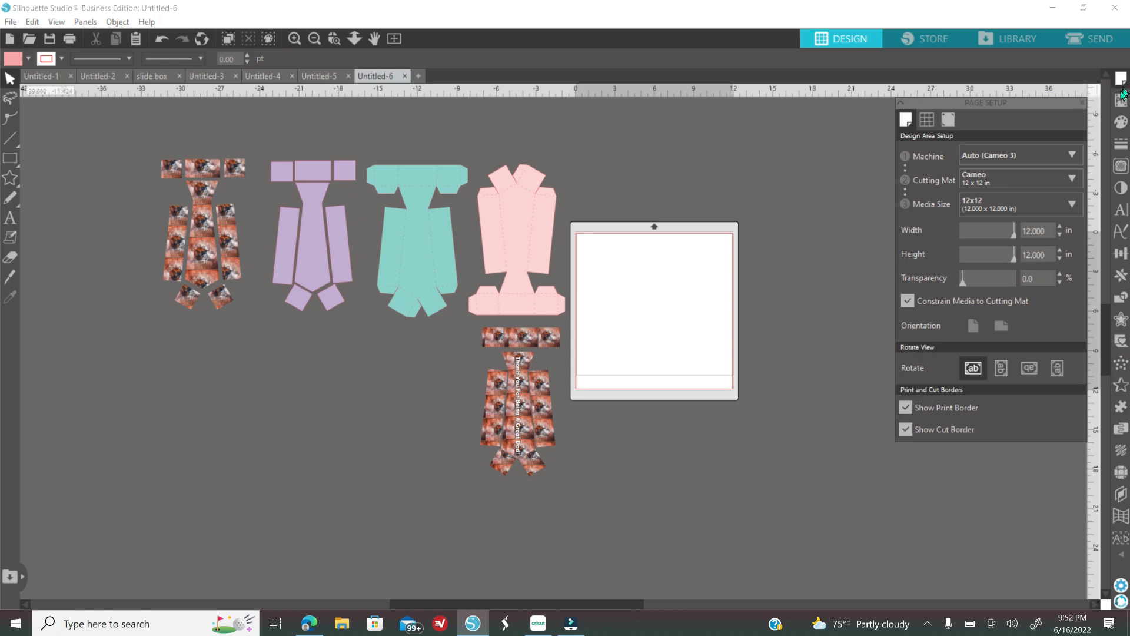
{"action": "left_click", "coordinate": [982, 210]}
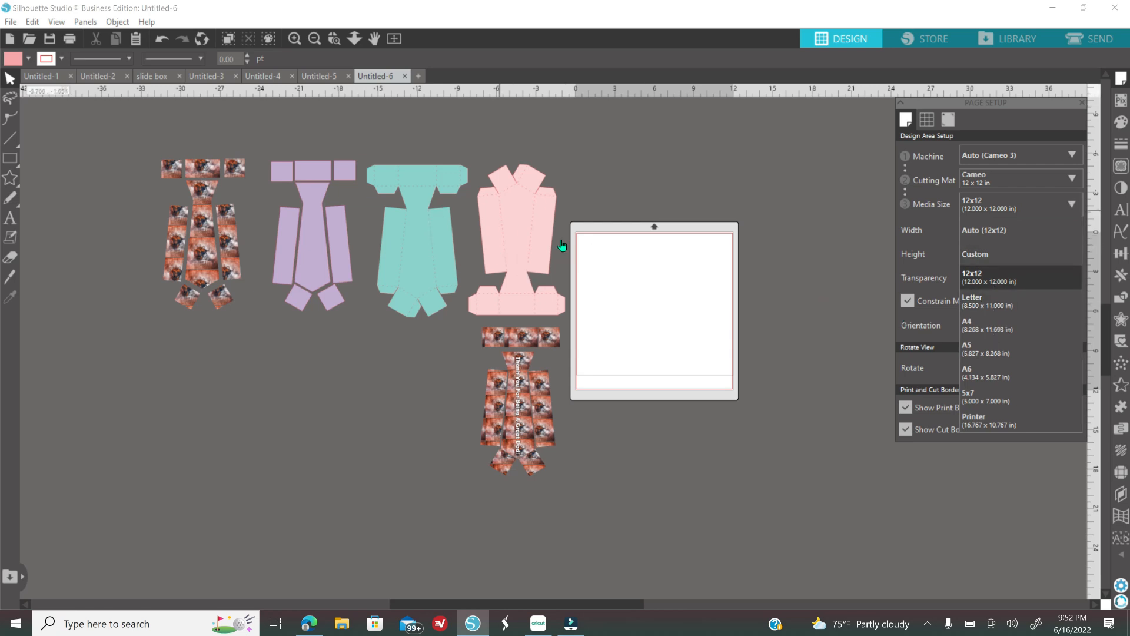
{"action": "left_click", "coordinate": [492, 258]}
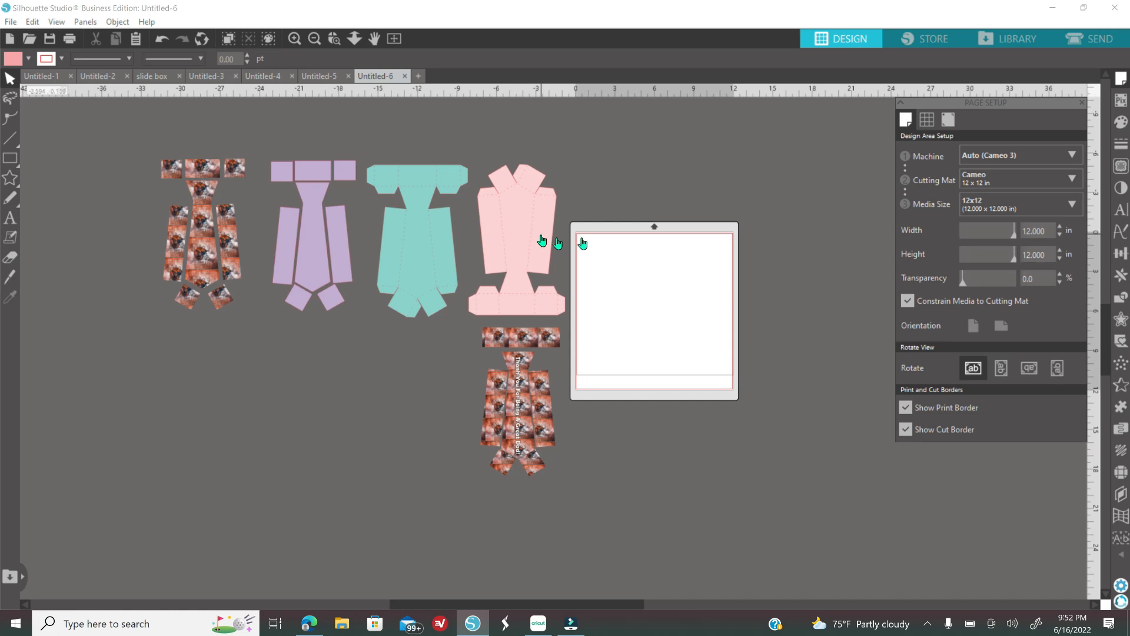
{"action": "left_click", "coordinate": [981, 208]}
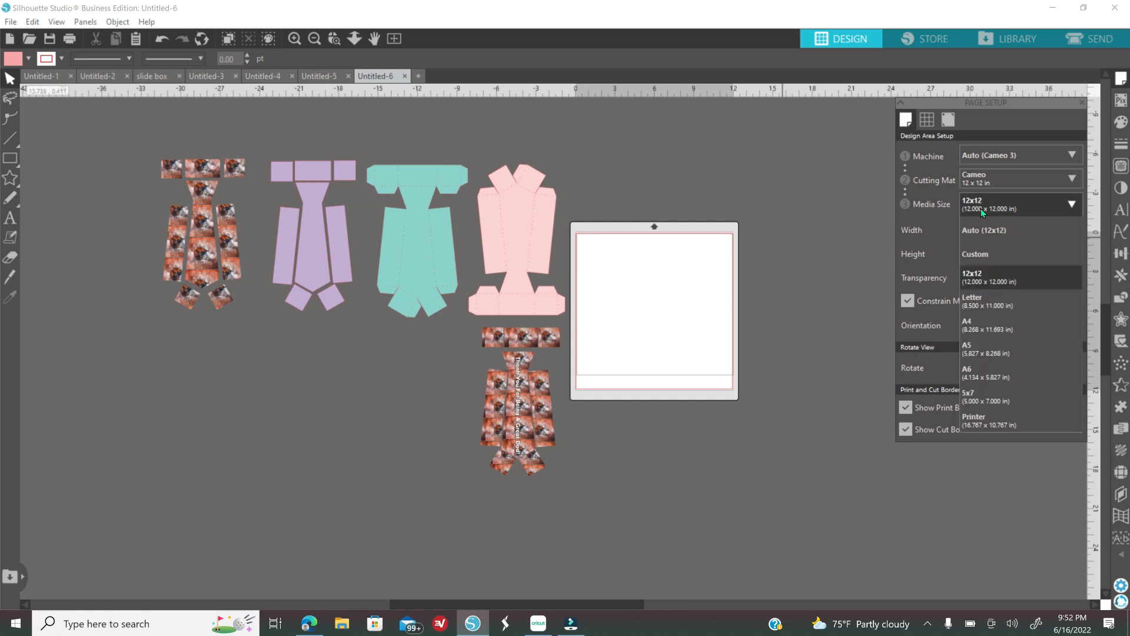
{"action": "left_click", "coordinate": [995, 301]}
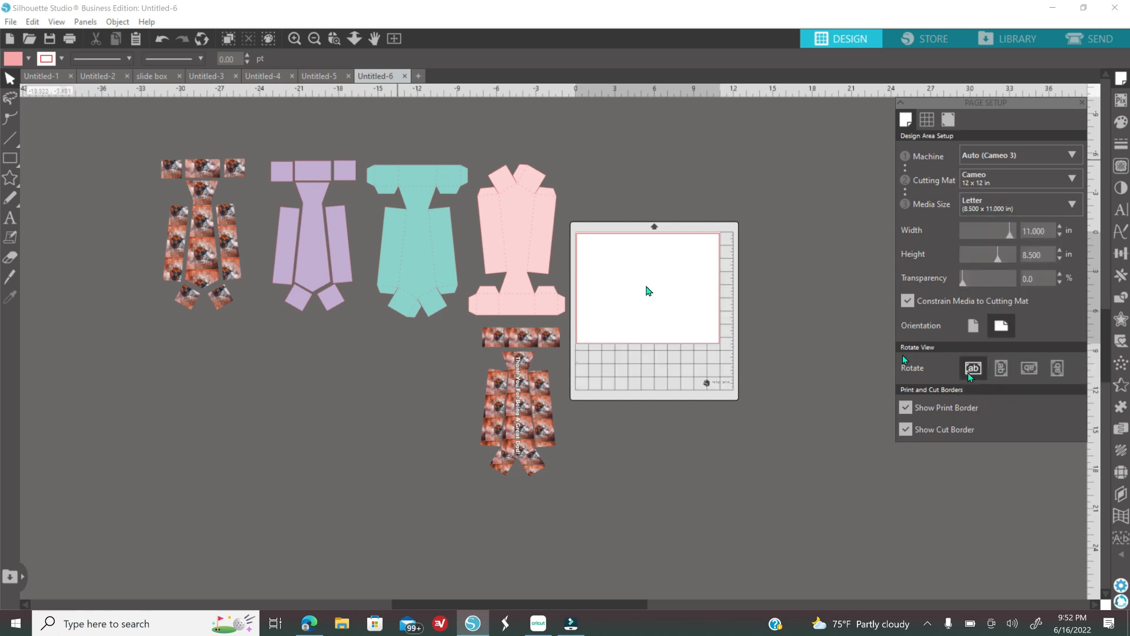
{"action": "left_click", "coordinate": [972, 328]}
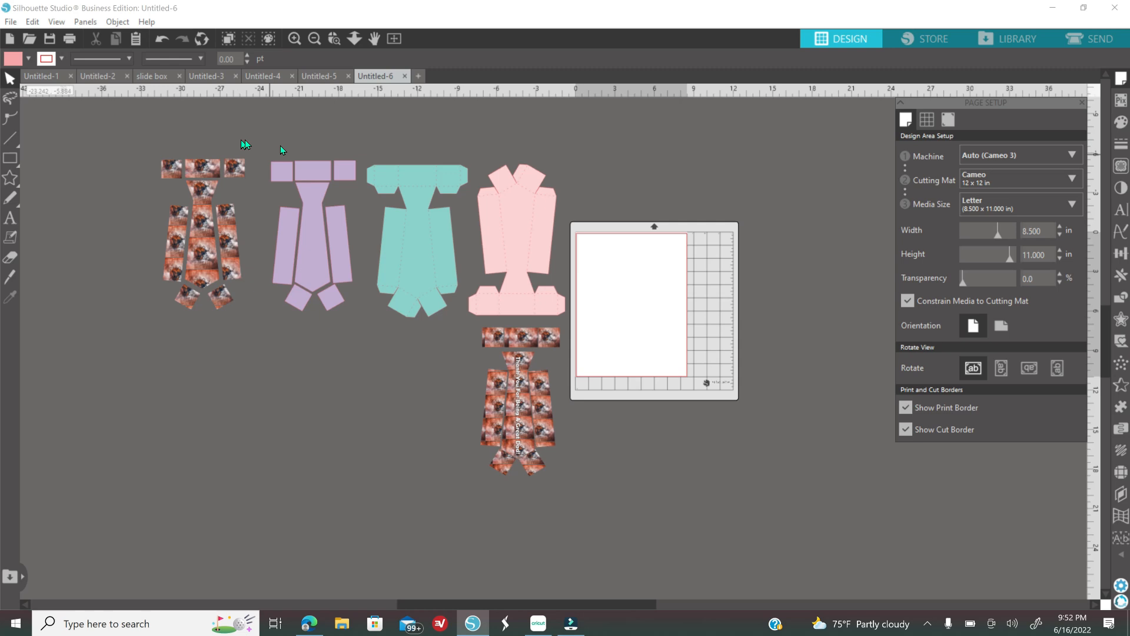
Move the pink box template onto the Letter page to test its fit.
{"action": "left_click_drag", "start_coordinate": [527, 245], "coordinate": [633, 294]}
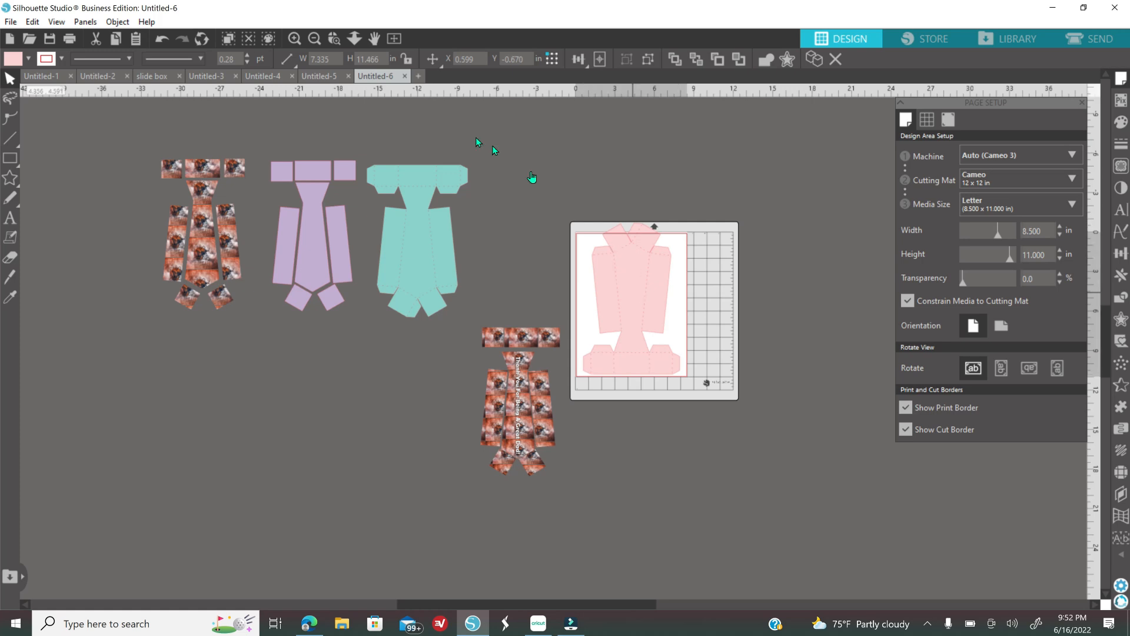
{"action": "left_click", "coordinate": [521, 243]}
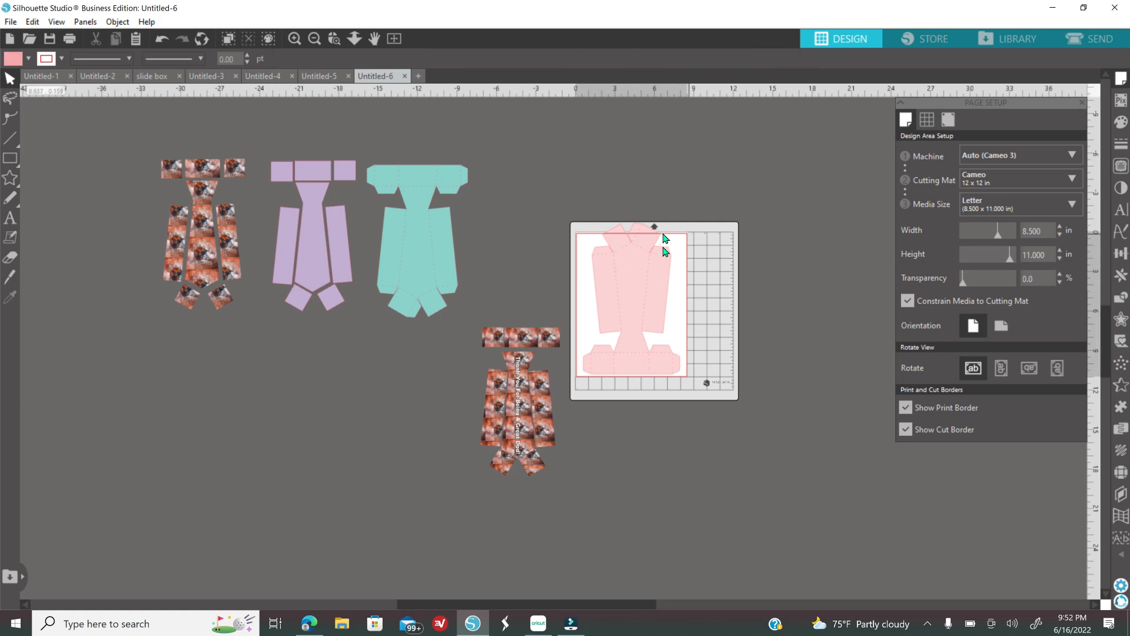
{"action": "left_click", "coordinate": [652, 296]}
Fill the box template on the page with white and set its line color to black.
{"action": "left_click", "coordinate": [1121, 122]}
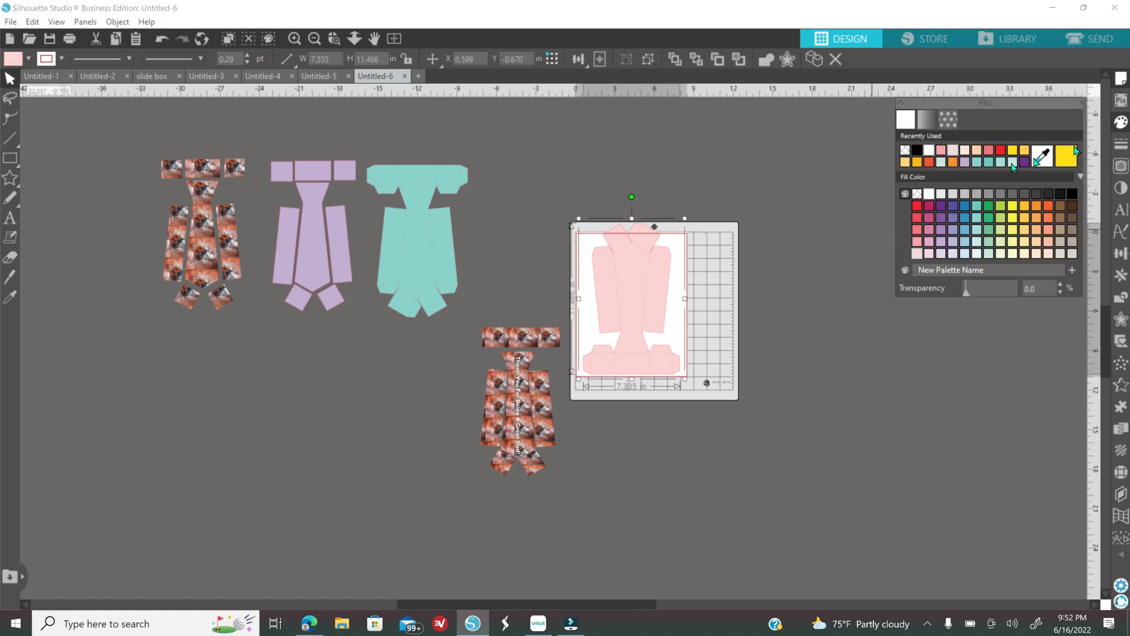
{"action": "left_click", "coordinate": [928, 196]}
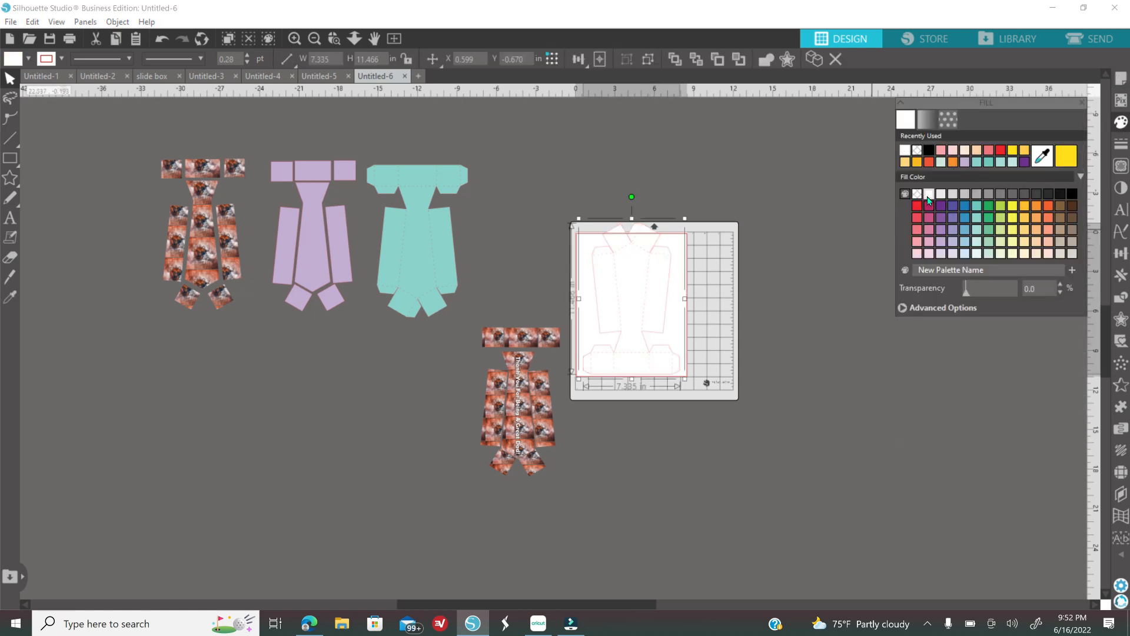
{"action": "left_click", "coordinate": [1121, 144]}
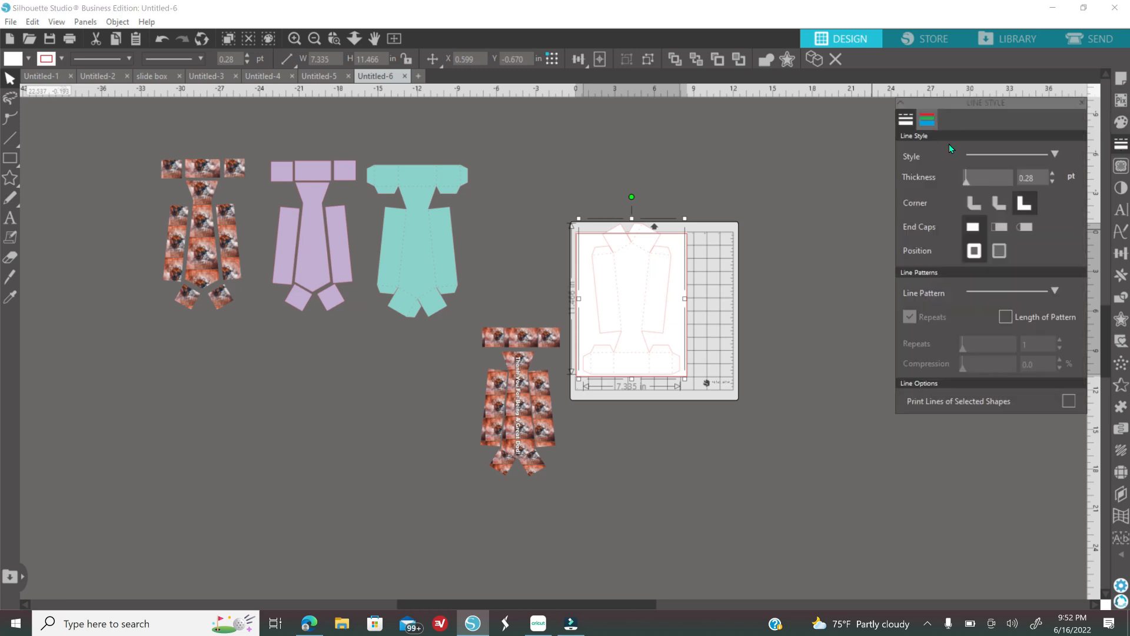
{"action": "left_click", "coordinate": [933, 124]}
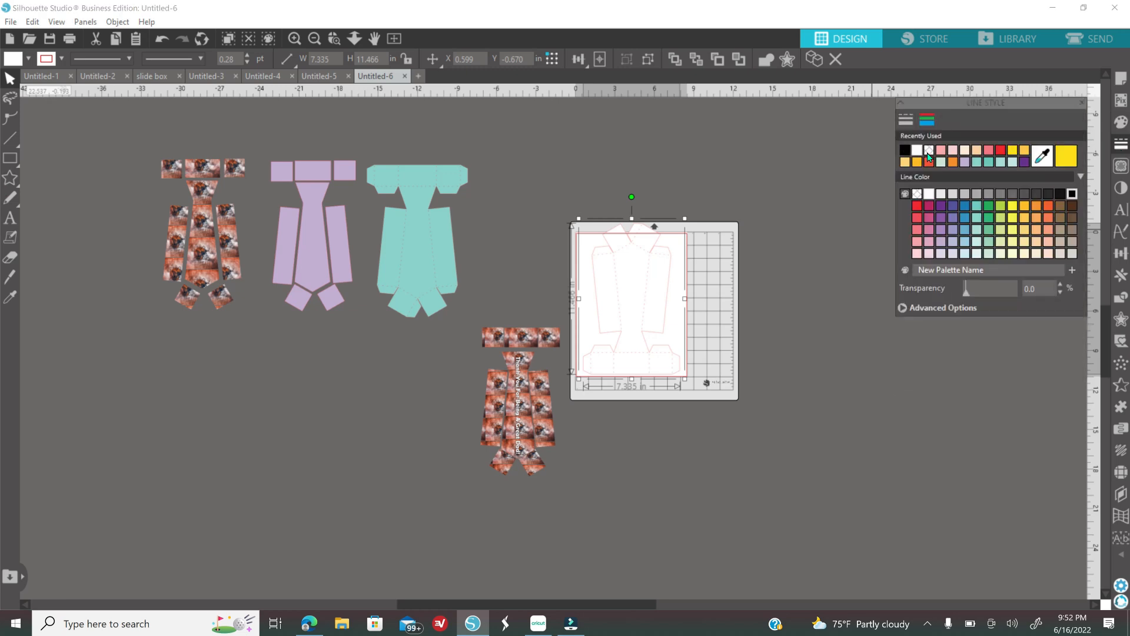
{"action": "left_click", "coordinate": [295, 38]}
{"action": "left_click", "coordinate": [296, 38]}
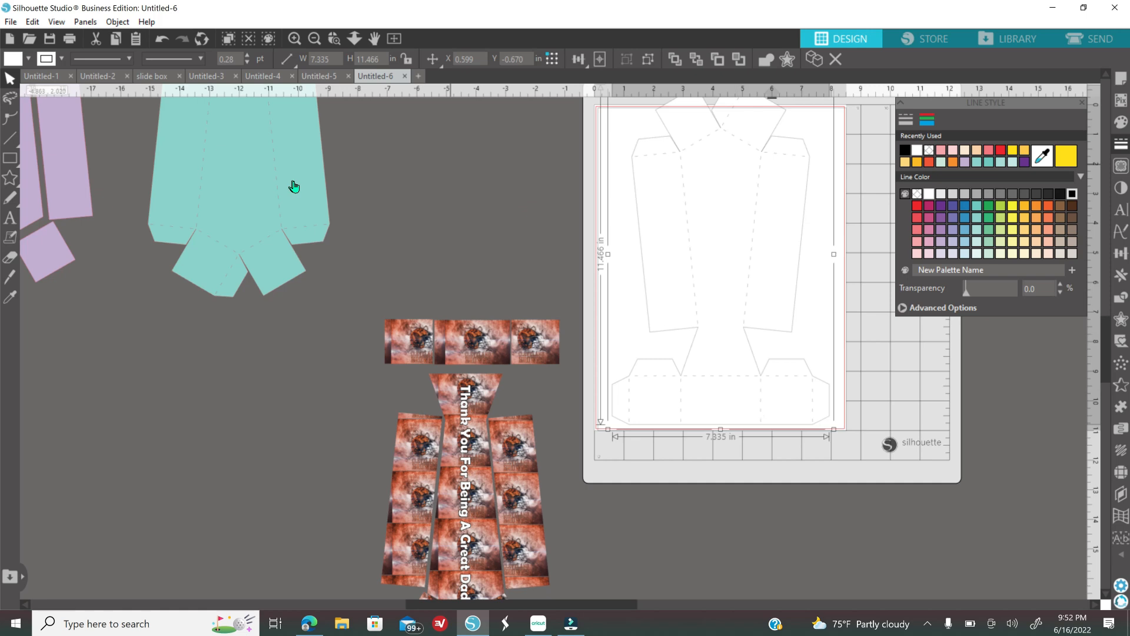
Move the white template beside the teal one and try the patterned tie pieces with their message on the Letter page.
{"action": "left_click", "coordinate": [313, 42]}
{"action": "left_click_drag", "start_coordinate": [689, 328], "coordinate": [459, 238]}
{"action": "scroll", "coordinate": [407, 336], "scroll_direction": "up", "scroll_amount": 1}
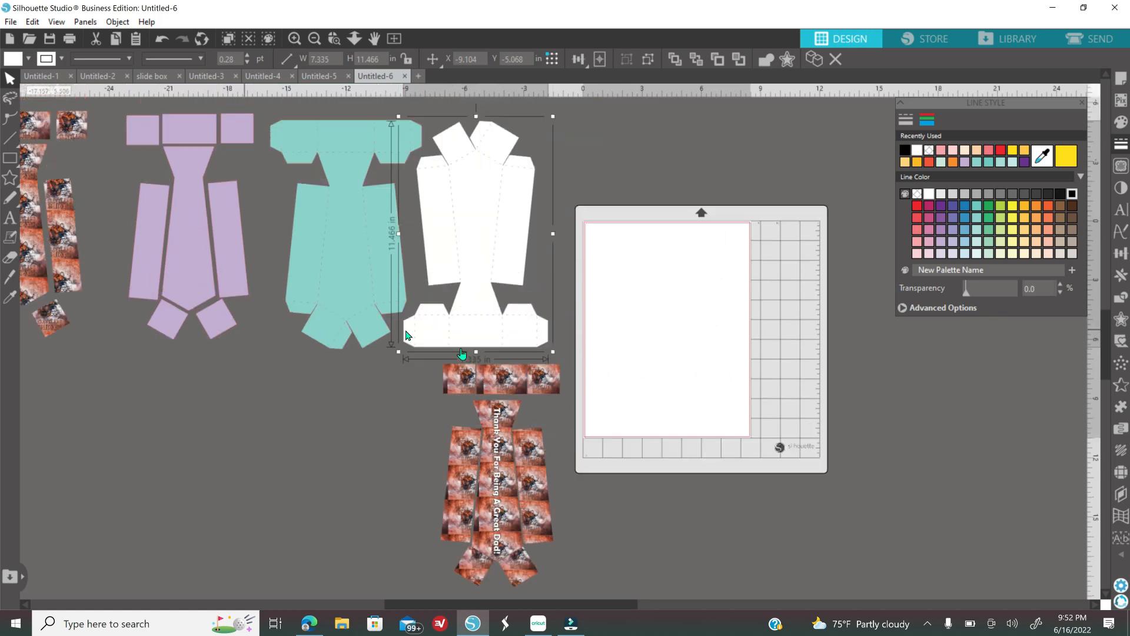
{"action": "left_click", "coordinate": [544, 497]}
{"action": "left_click_drag", "start_coordinate": [540, 553], "coordinate": [719, 406]}
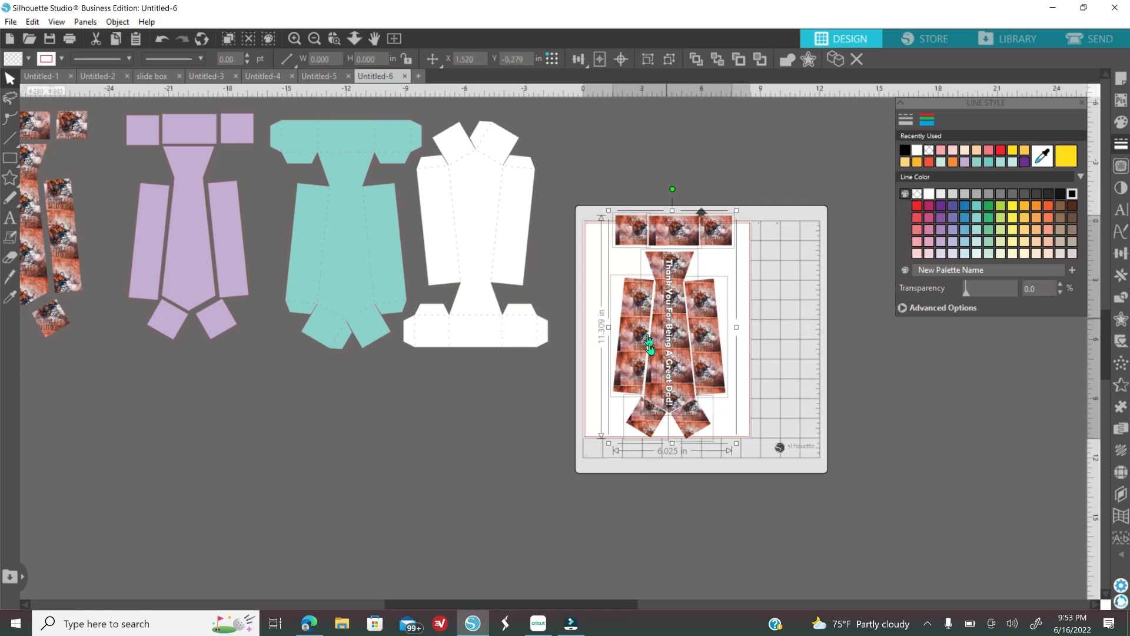
{"action": "left_click_drag", "start_coordinate": [695, 340], "coordinate": [437, 488]}
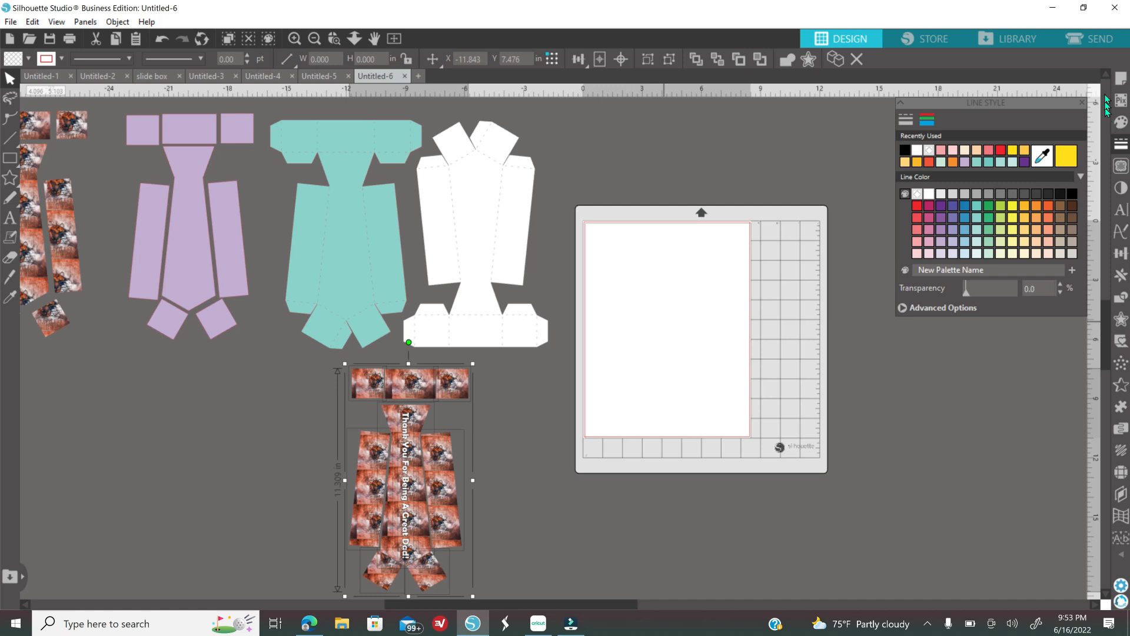
Set the media size to 12x12 and move the white box template onto the page.
{"action": "left_click", "coordinate": [1117, 80]}
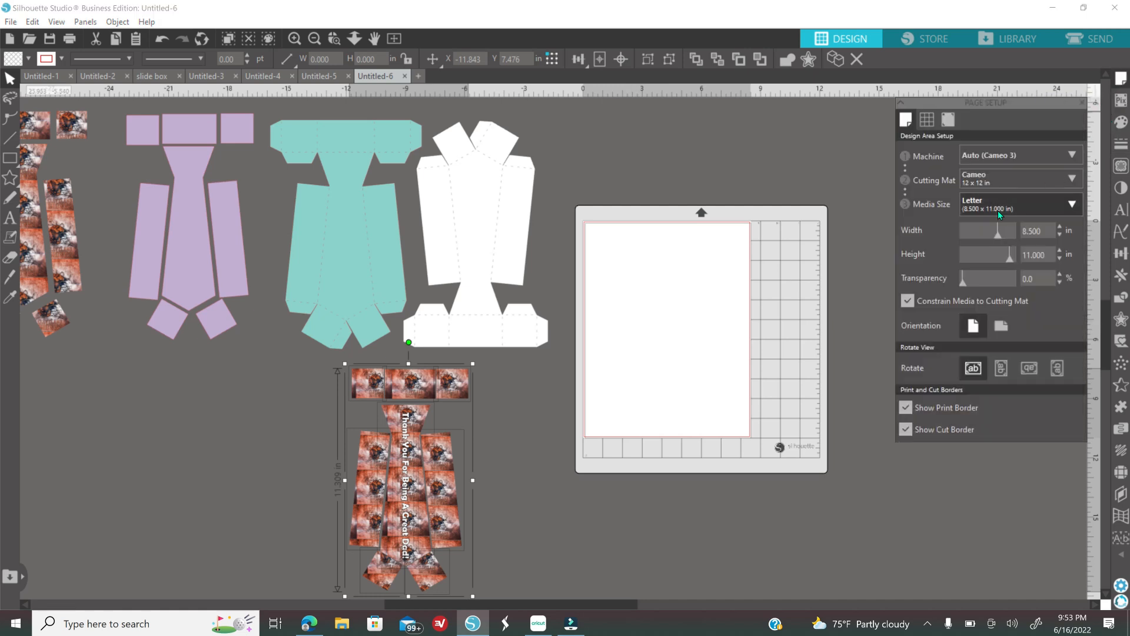
{"action": "left_click", "coordinate": [998, 210]}
{"action": "left_click", "coordinate": [991, 275]}
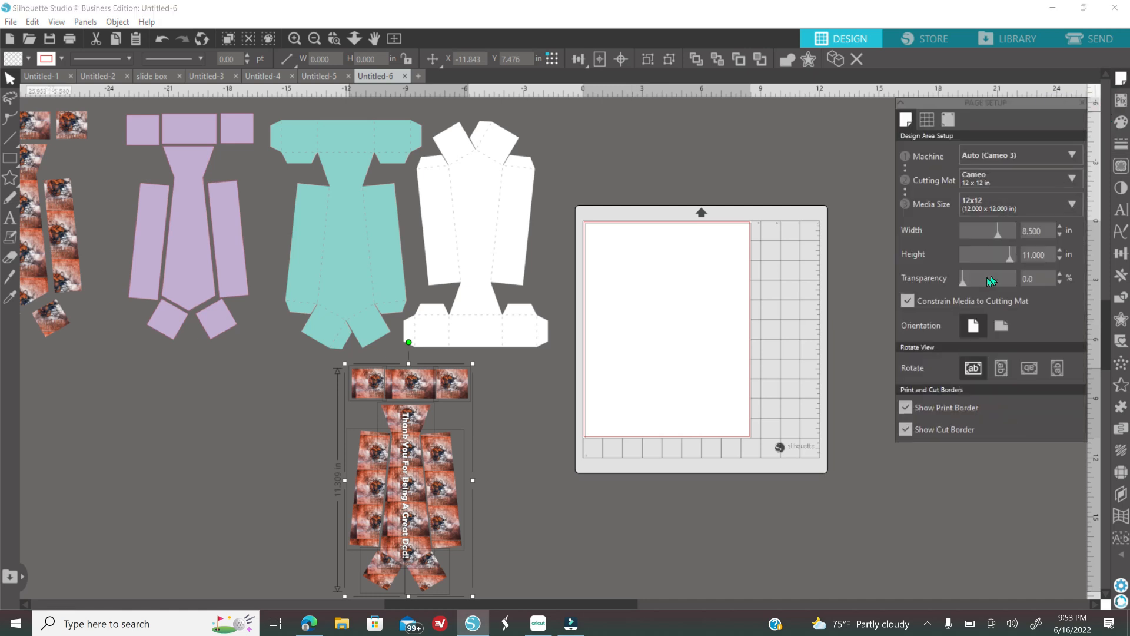
{"action": "left_click_drag", "start_coordinate": [512, 261], "coordinate": [734, 361]}
Fill the box template with light pink and reposition it inside the 12x12 page's borders.
{"action": "left_click", "coordinate": [1122, 122]}
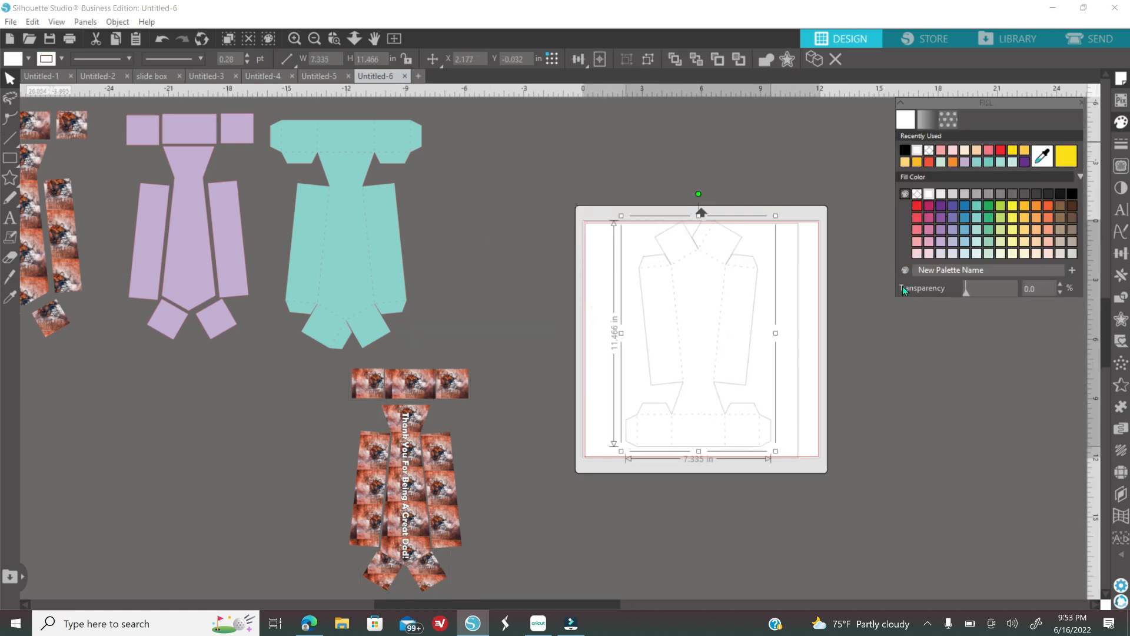
{"action": "left_click", "coordinate": [917, 254]}
{"action": "left_click_drag", "start_coordinate": [704, 313], "coordinate": [707, 310]}
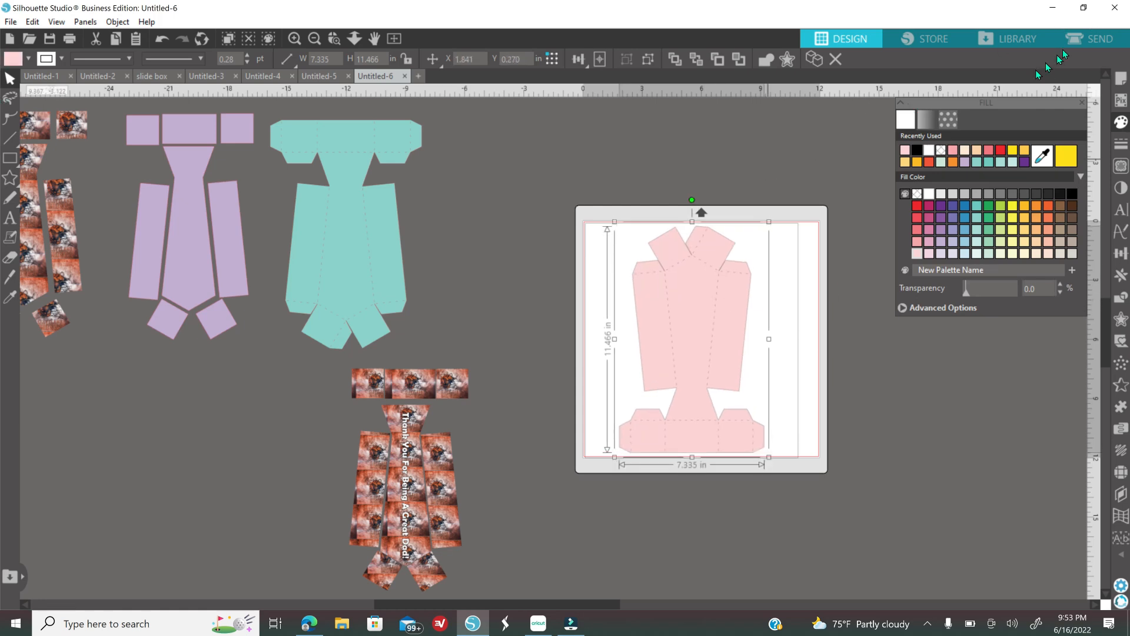
Check the pink template's cut and fold lines in the send preview, comparing the Cut Edge and Cut actions.
{"action": "left_click", "coordinate": [1096, 39]}
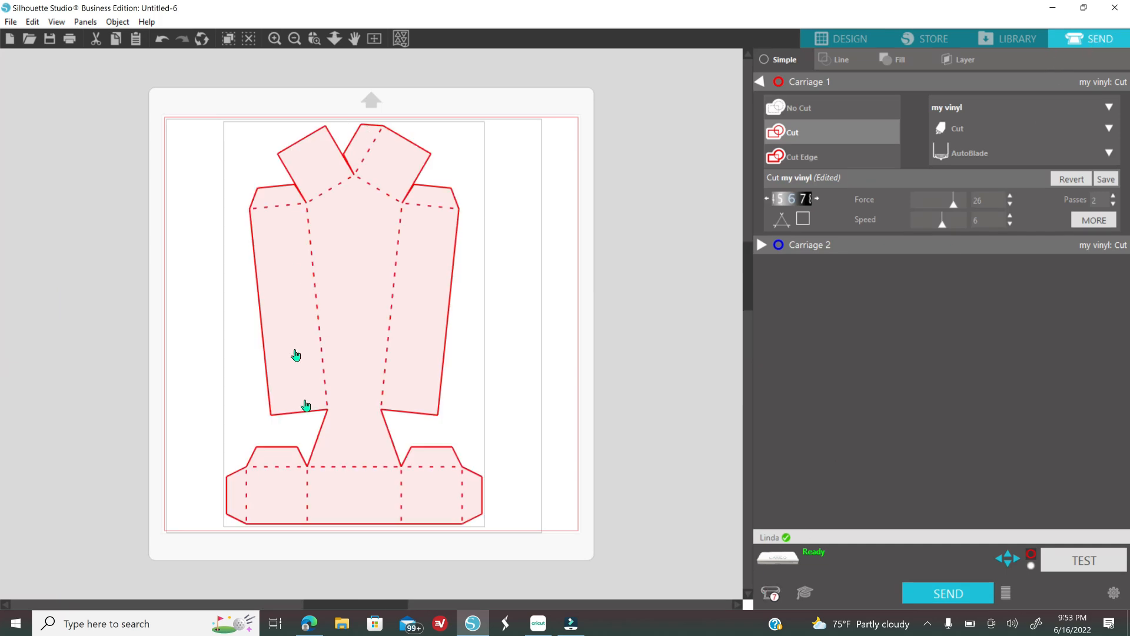
{"action": "left_click", "coordinate": [789, 157]}
{"action": "left_click", "coordinate": [813, 133]}
{"action": "left_click", "coordinate": [841, 37]}
Clear the page by moving the pink template beside it and the teal template back next to the purple pieces.
{"action": "left_click_drag", "start_coordinate": [652, 304], "coordinate": [482, 245]}
{"action": "left_click", "coordinate": [361, 240]}
{"action": "left_click_drag", "start_coordinate": [603, 279], "coordinate": [361, 262]}
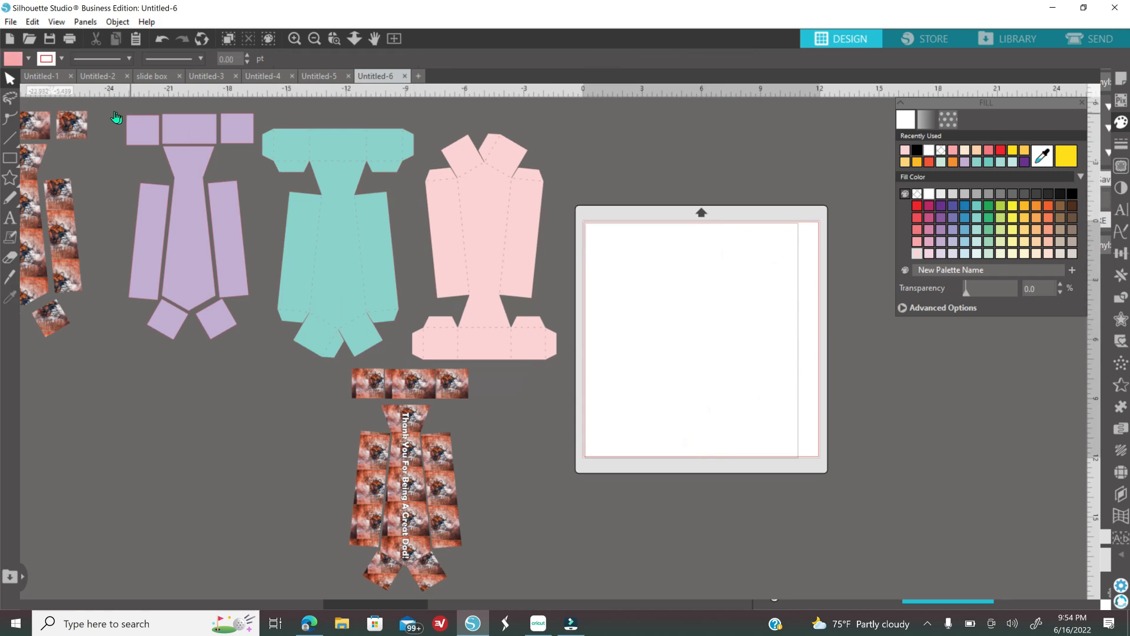
{"action": "left_click", "coordinate": [191, 143]}
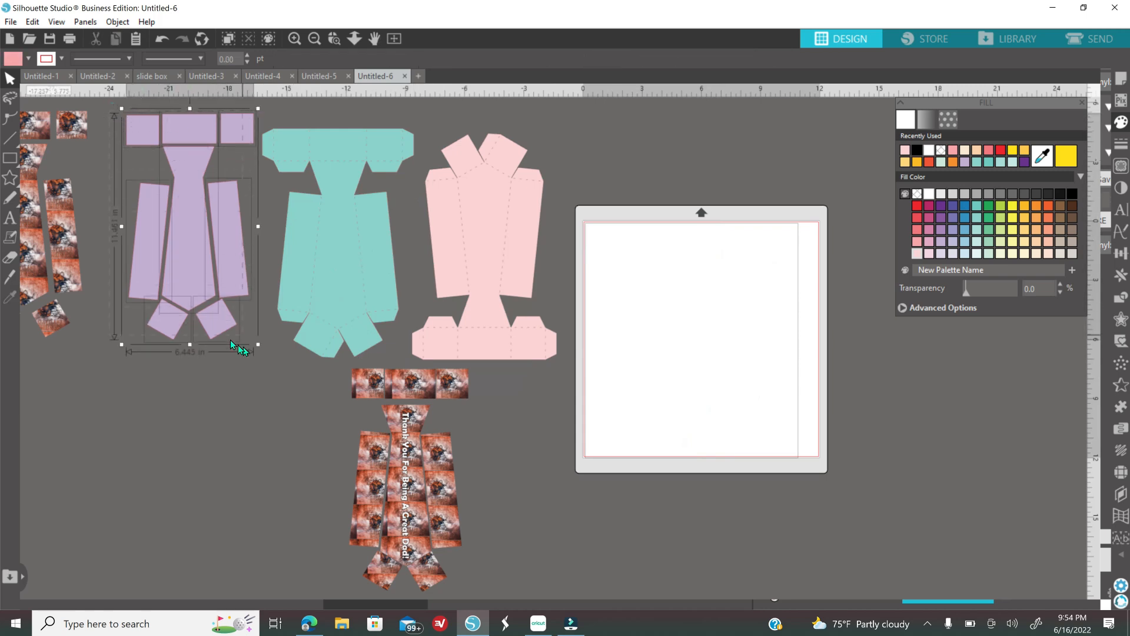
{"action": "left_click_drag", "start_coordinate": [213, 334], "coordinate": [707, 447]}
{"action": "left_click_drag", "start_coordinate": [707, 449], "coordinate": [208, 342]}
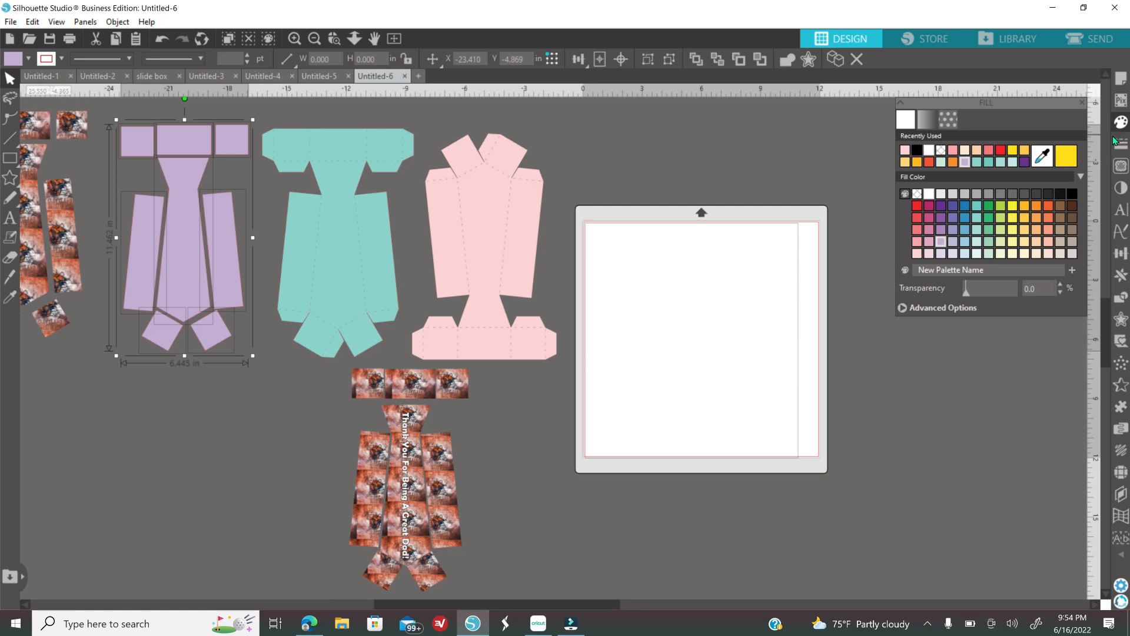
Turn on registration marks with a thickness of 1.00 and enable print bleed.
{"action": "left_click", "coordinate": [1120, 80]}
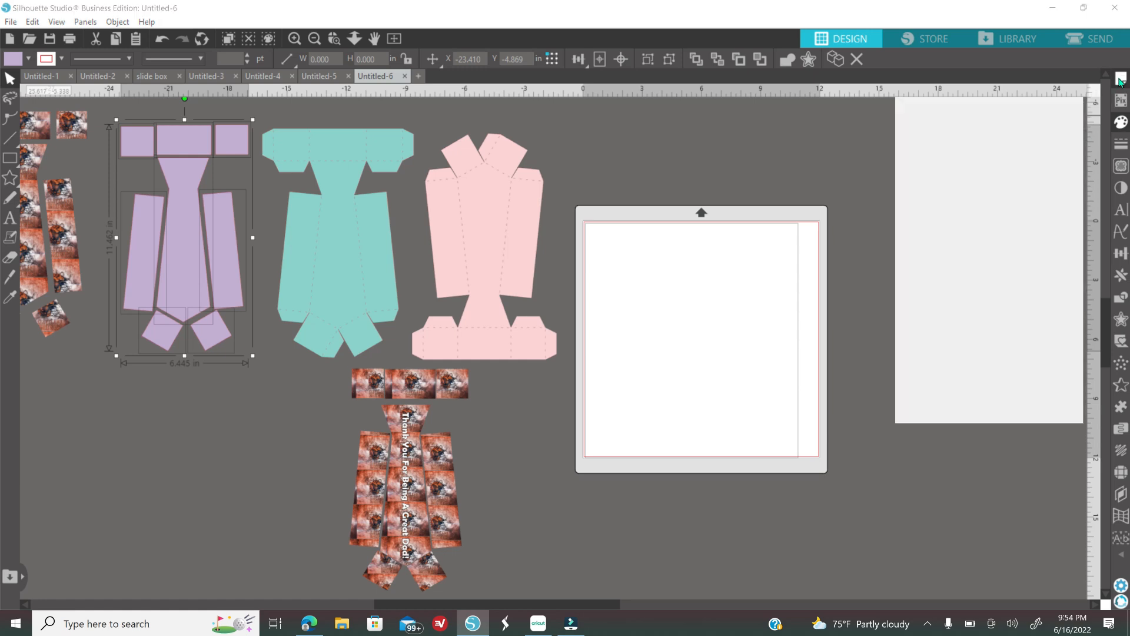
{"action": "left_click", "coordinate": [954, 122]}
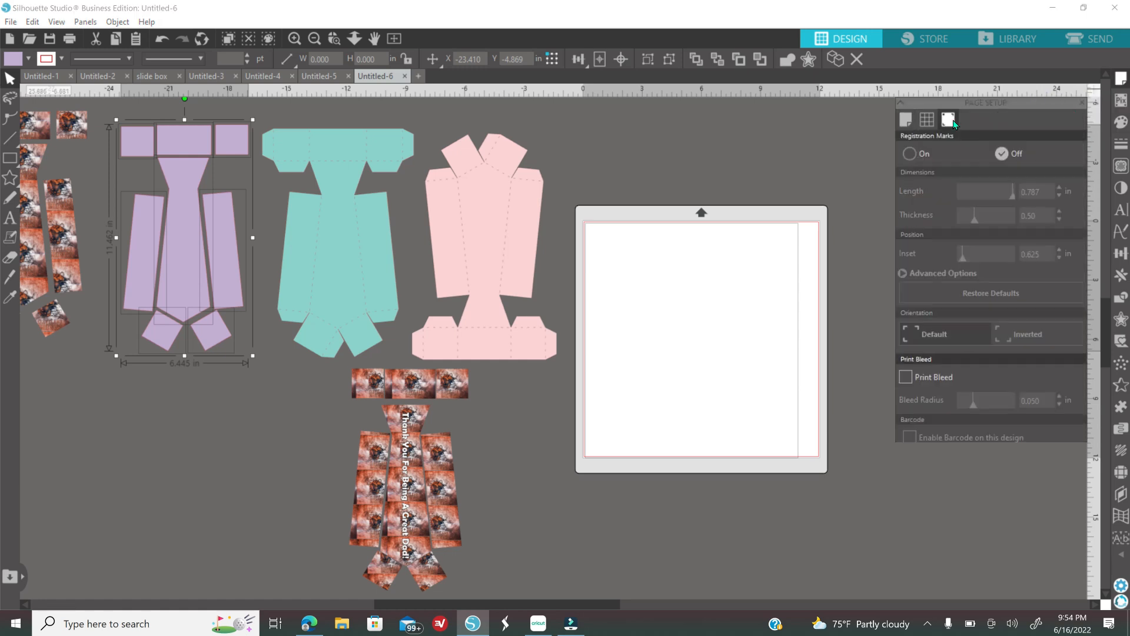
{"action": "left_click", "coordinate": [910, 154]}
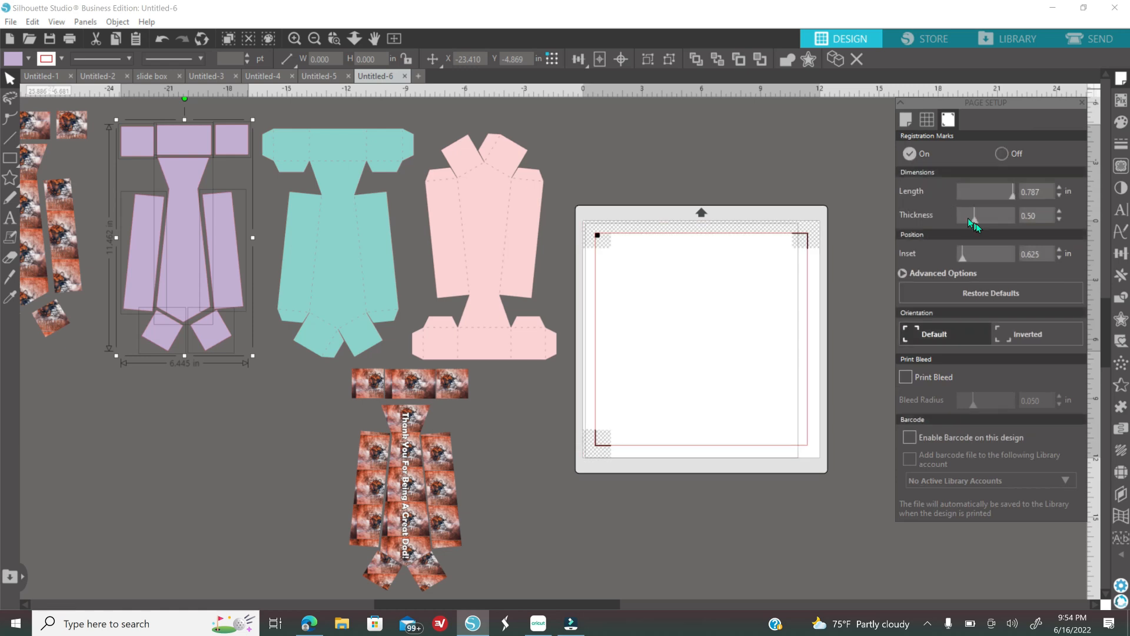
{"action": "left_click_drag", "start_coordinate": [976, 220], "coordinate": [1019, 219]}
{"action": "left_click", "coordinate": [907, 378]}
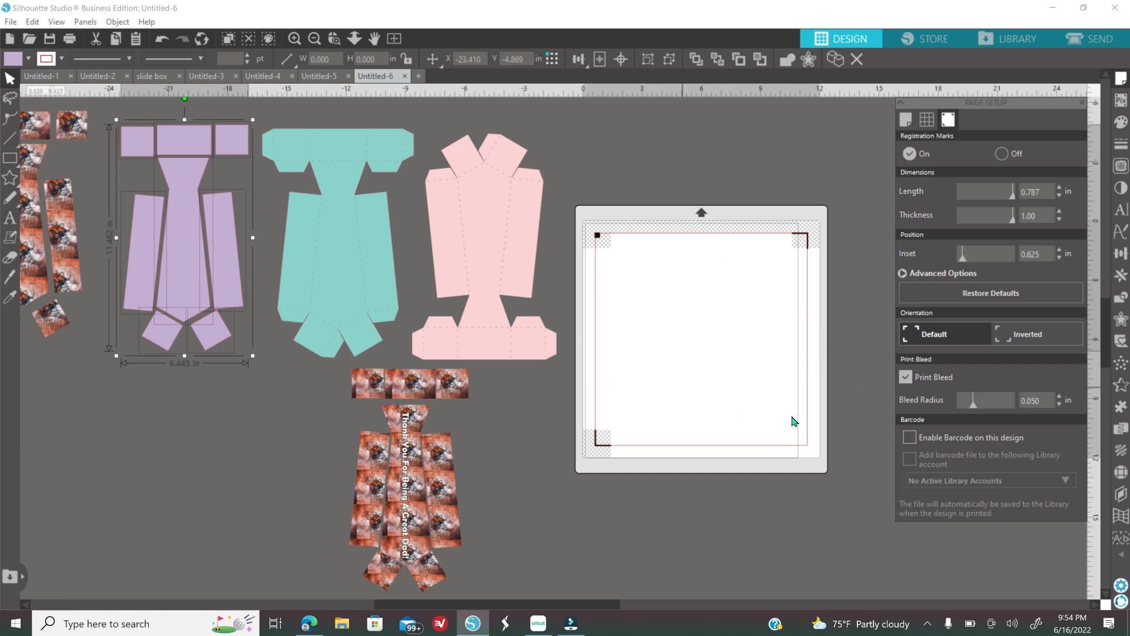
Set the media size to Letter and the cutting mat to Cameo 12 x 24 in.
{"action": "left_click", "coordinate": [905, 124]}
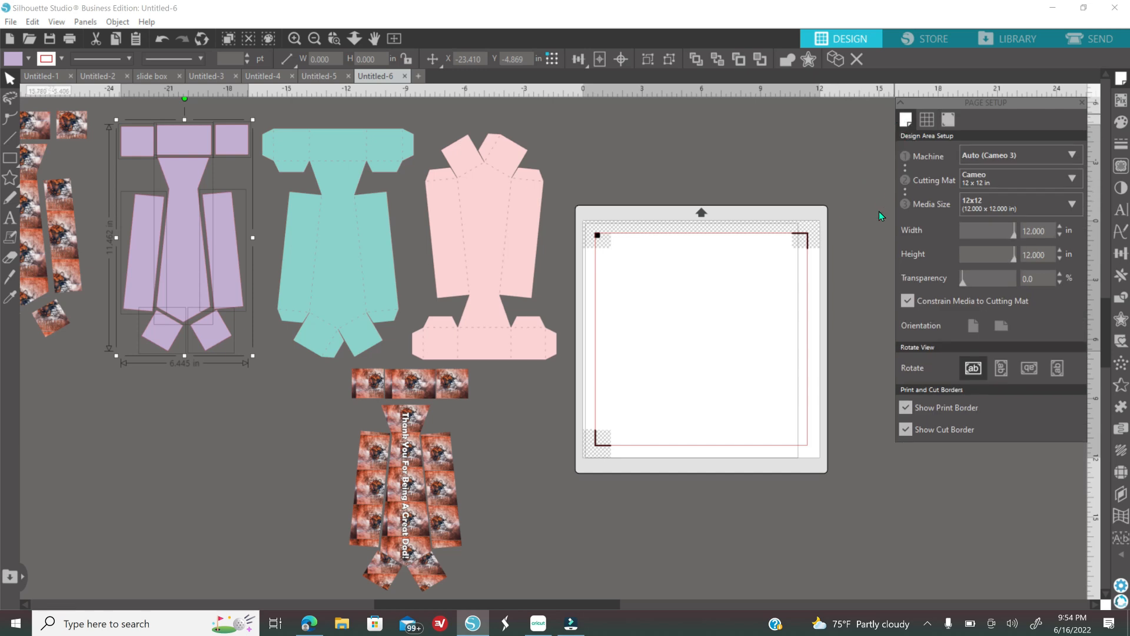
{"action": "left_click", "coordinate": [1003, 211]}
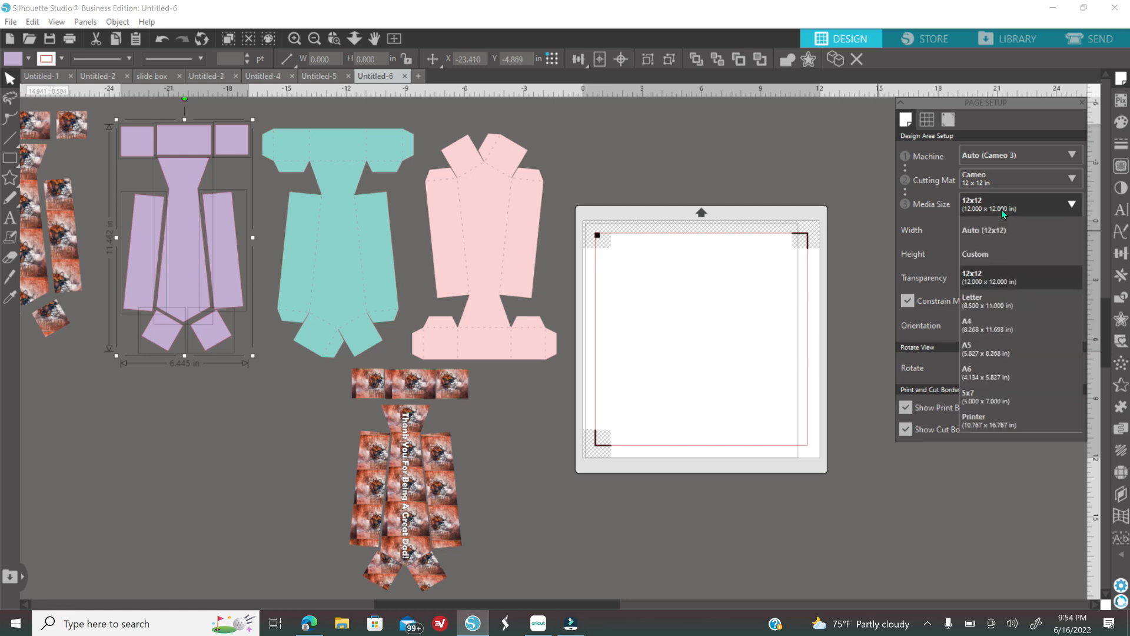
{"action": "left_click", "coordinate": [989, 302]}
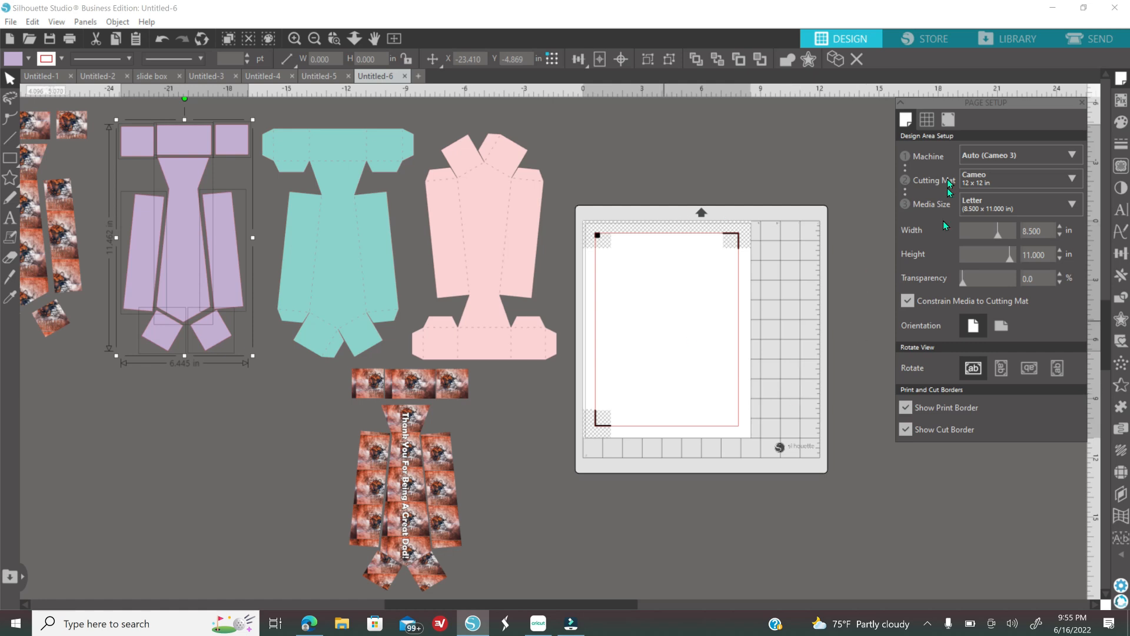
{"action": "left_click", "coordinate": [1008, 178]}
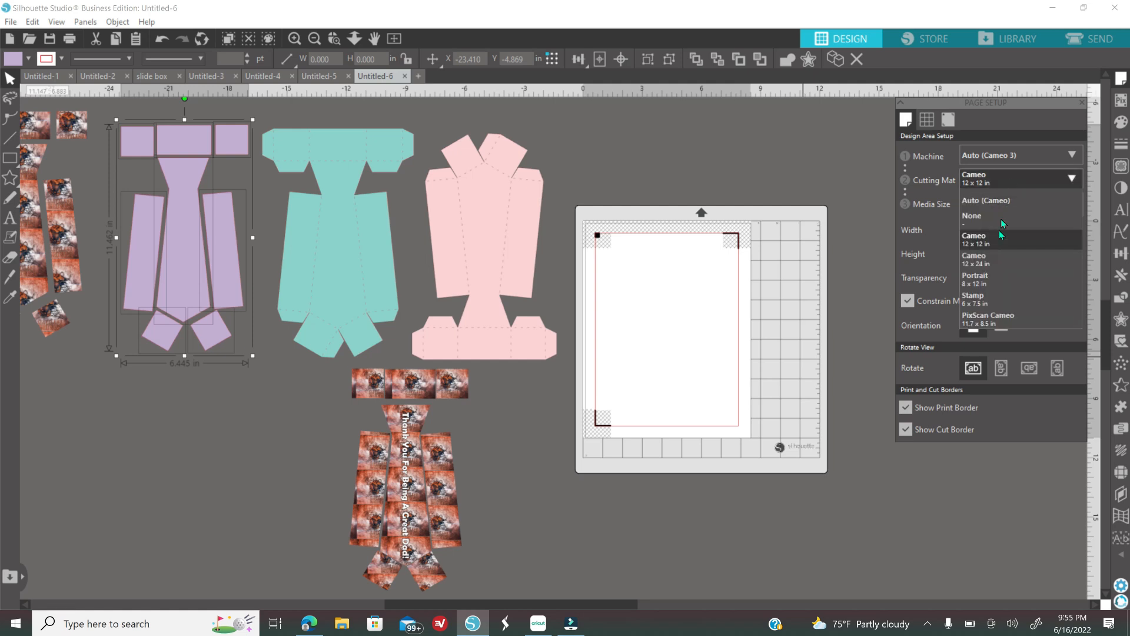
{"action": "left_click", "coordinate": [988, 265]}
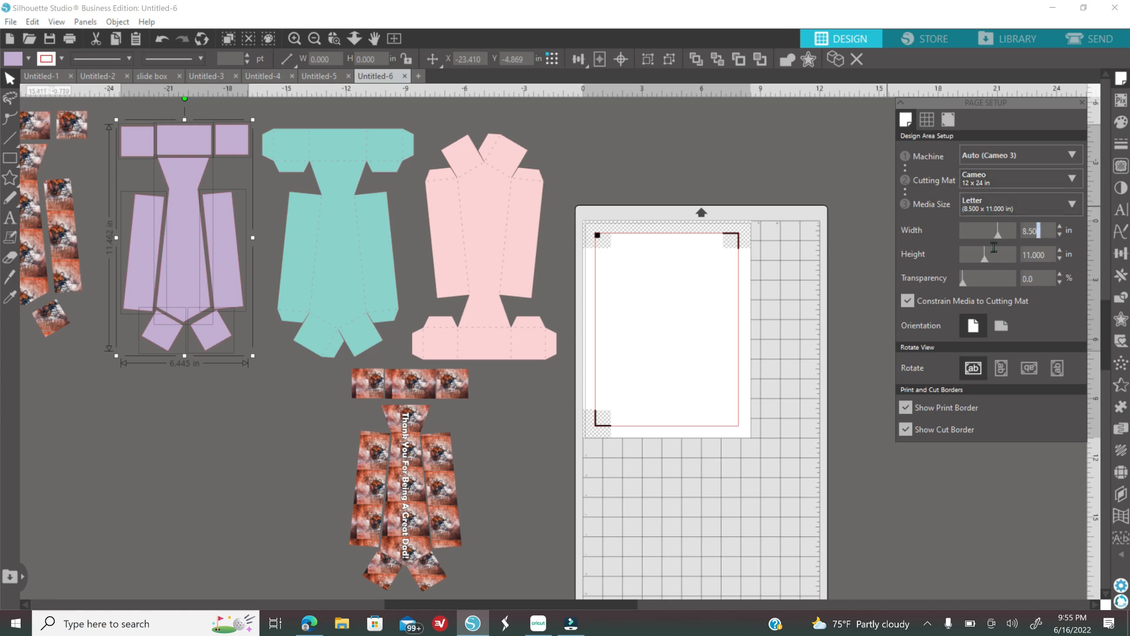
Set the page to a custom size 11 in wide and 24 in high.
{"action": "type", "text": "11"}
{"action": "key", "text": "Return"}
{"action": "left_click_drag", "start_coordinate": [1047, 254], "coordinate": [994, 271]}
{"action": "type", "text": "24"}
{"action": "key", "text": "Return"}
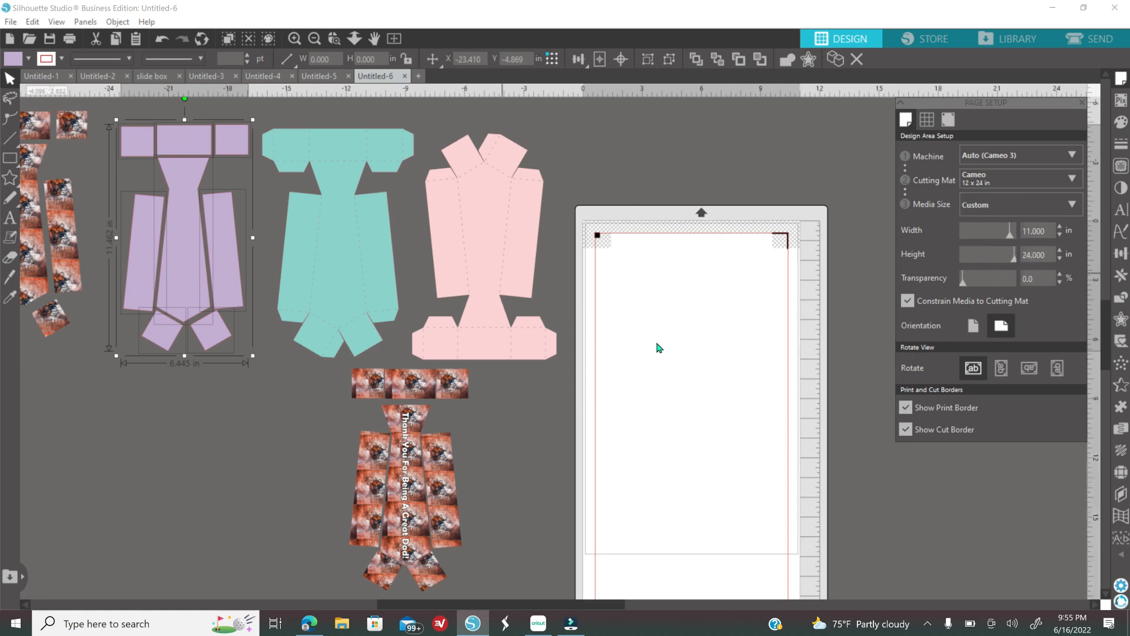
Set the custom page height to 17 in.
{"action": "scroll", "coordinate": [663, 343], "scroll_direction": "down", "scroll_amount": 1}
{"action": "scroll", "coordinate": [748, 330], "scroll_direction": "down", "scroll_amount": 1}
{"action": "left_click_drag", "start_coordinate": [1047, 258], "coordinate": [989, 287]}
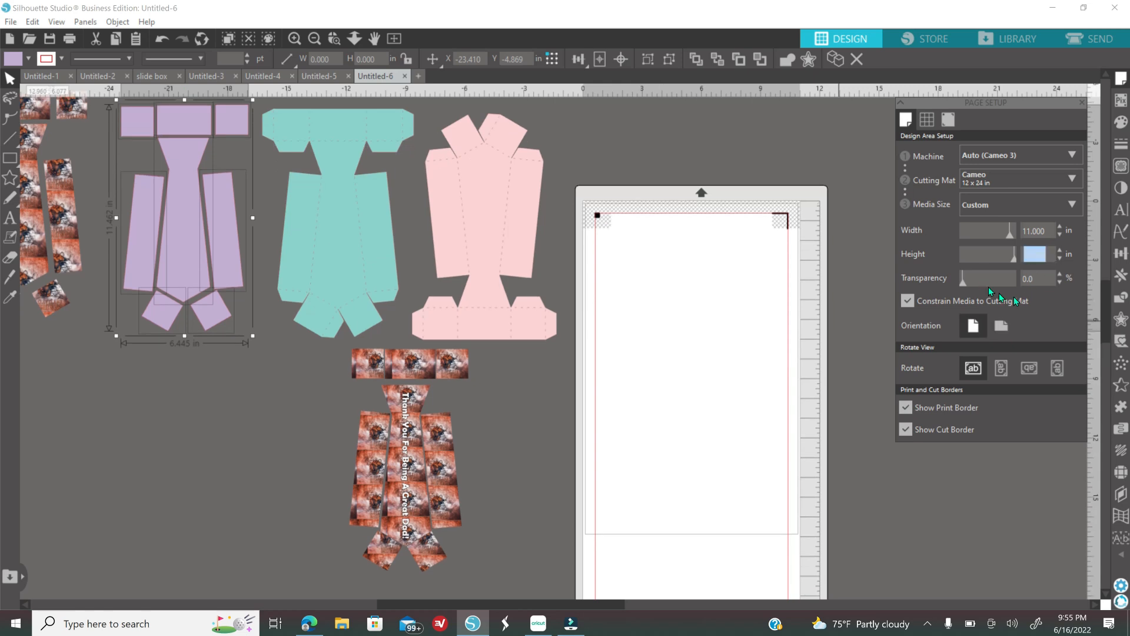
{"action": "type", "text": "17"}
{"action": "key", "text": "Return"}
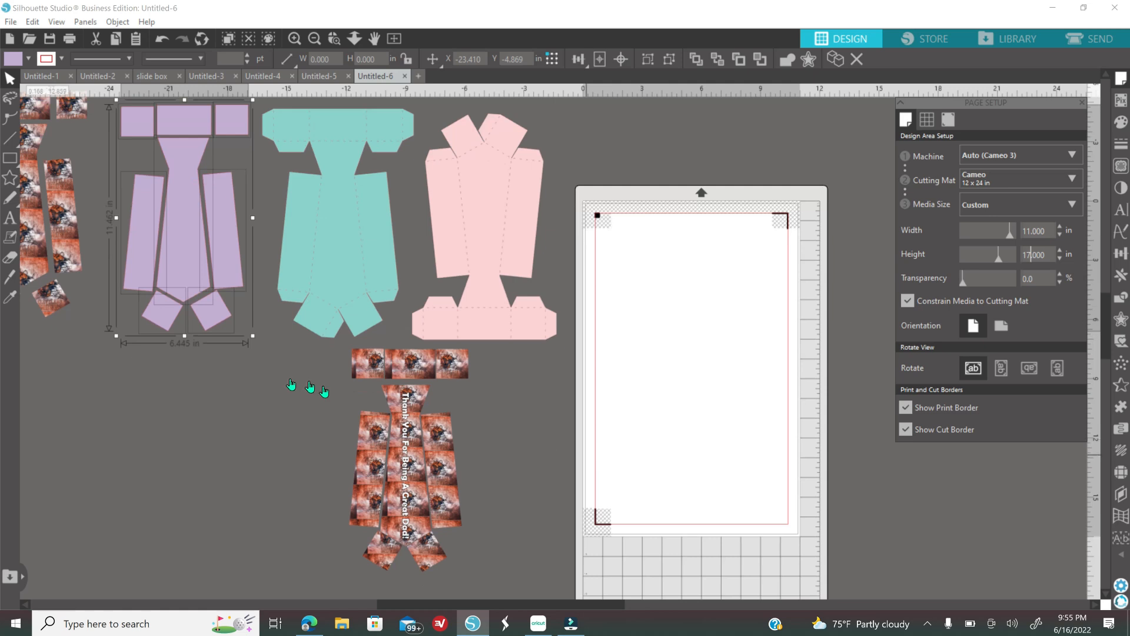
Move the patterned tie pieces without the message onto the page, inside the registration marks.
{"action": "left_click", "coordinate": [316, 40]}
{"action": "left_click", "coordinate": [233, 189]}
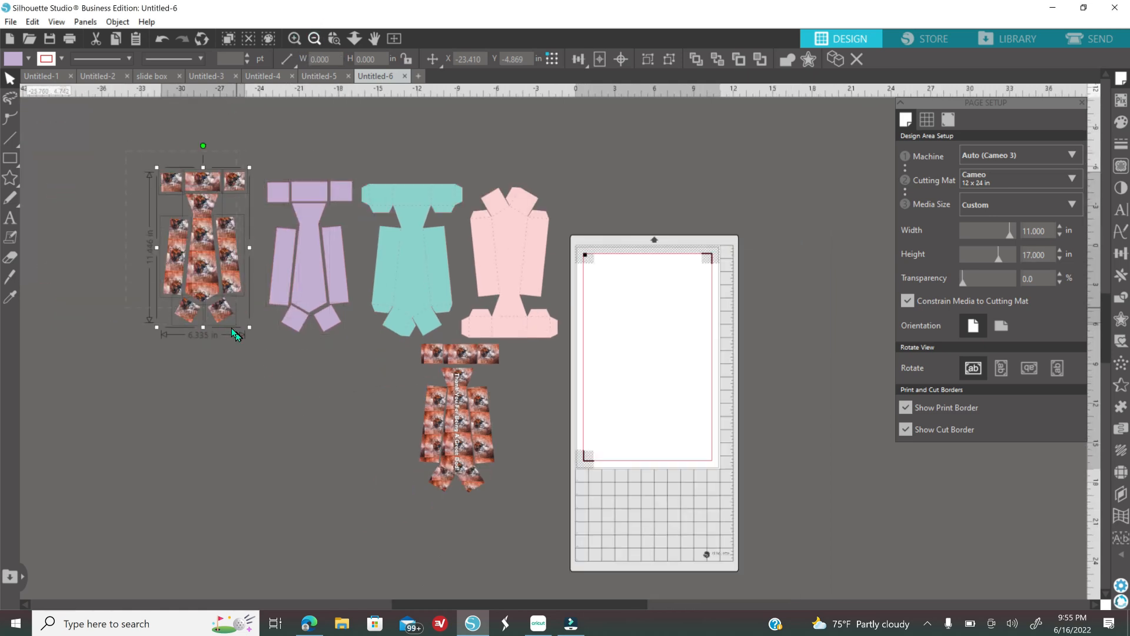
{"action": "left_click_drag", "start_coordinate": [222, 313], "coordinate": [244, 365]}
{"action": "left_click_drag", "start_coordinate": [406, 416], "coordinate": [665, 406]}
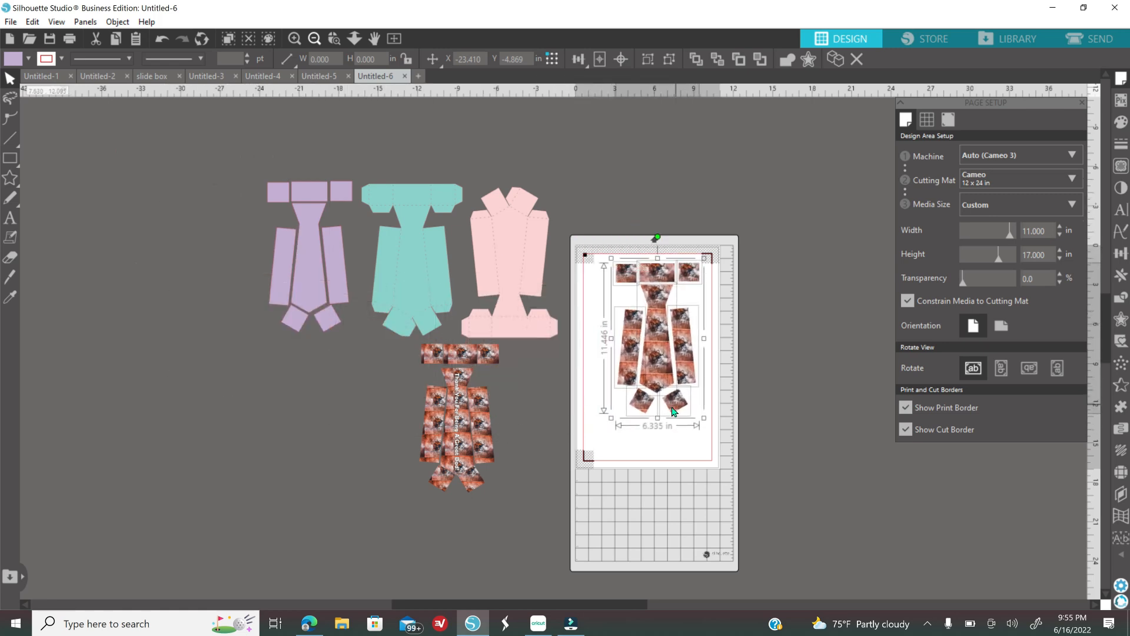
{"action": "left_click", "coordinate": [292, 38]}
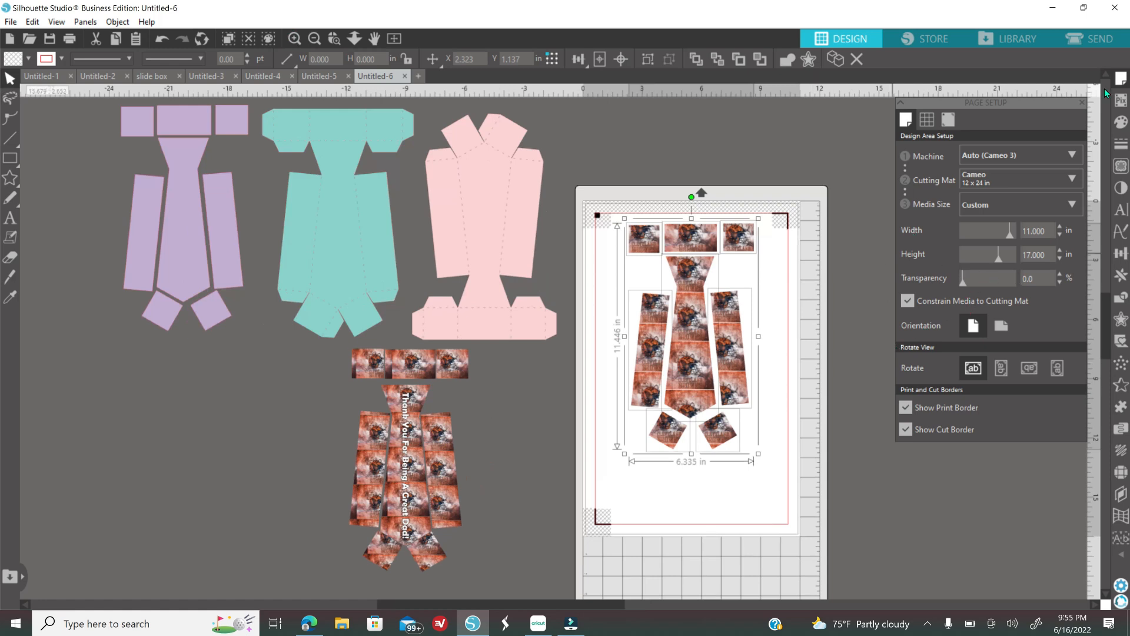
{"action": "mouse_move", "coordinate": [963, 283]}
{"action": "left_mouse_down"}
{"action": "mouse_move", "coordinate": [1061, 285]}
{"action": "mouse_move", "coordinate": [955, 283]}
{"action": "left_mouse_up"}
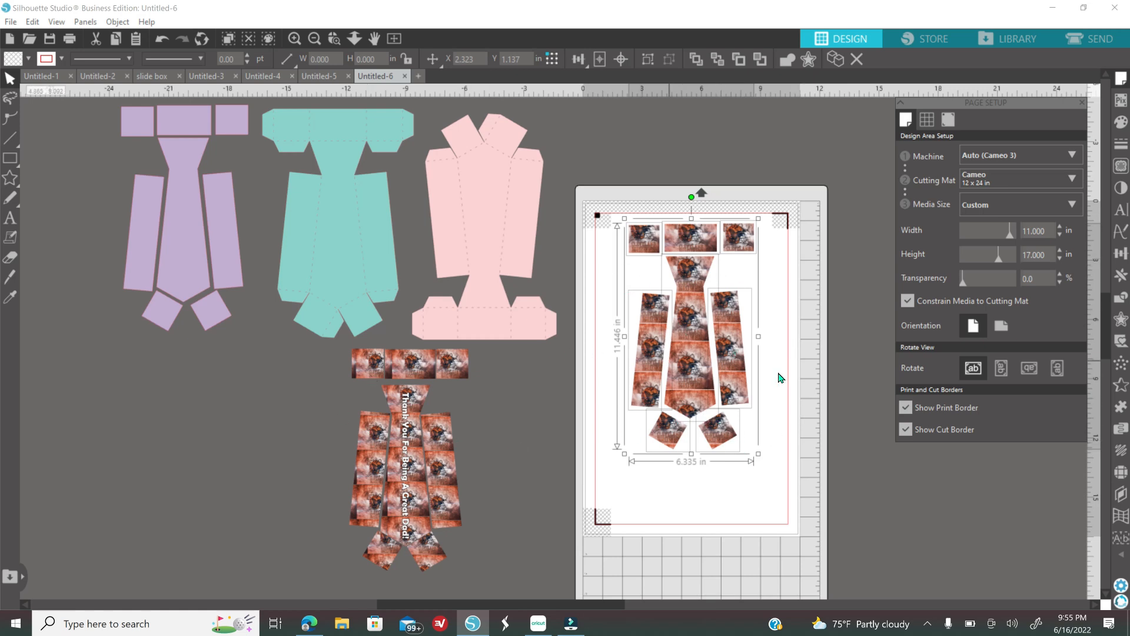
{"action": "left_click", "coordinate": [532, 501]}
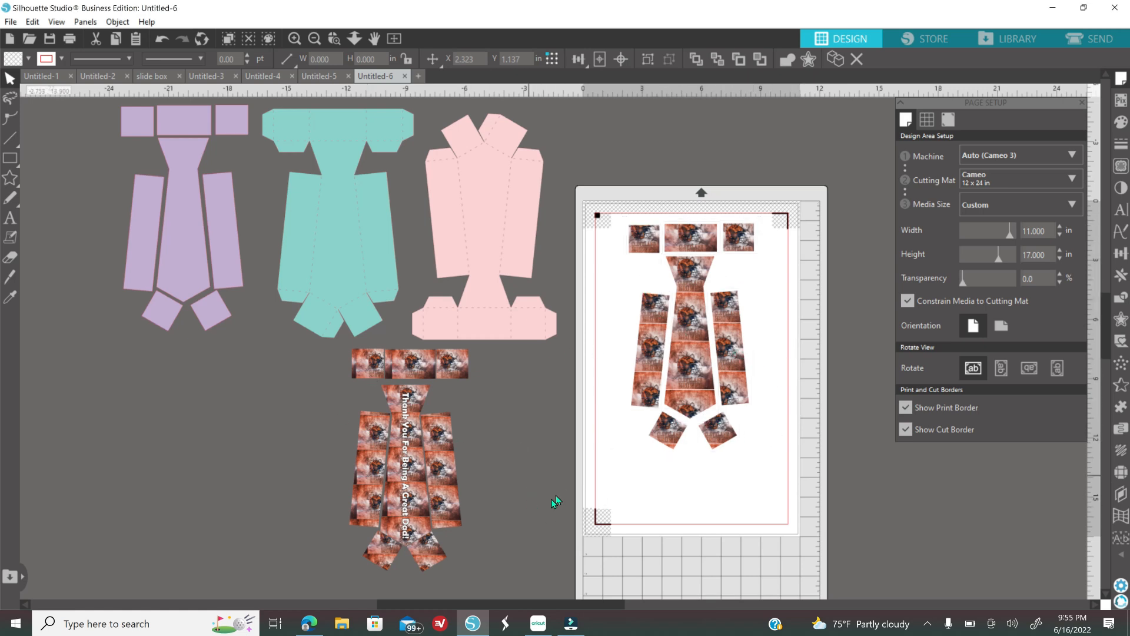
Move the patterned pieces without the message off the page to below the purple pieces, undoing the stray teal template move.
{"action": "left_click_drag", "start_coordinate": [617, 206], "coordinate": [761, 471]}
{"action": "left_click_drag", "start_coordinate": [725, 391], "coordinate": [230, 530]}
{"action": "left_click_drag", "start_coordinate": [332, 331], "coordinate": [455, 475]}
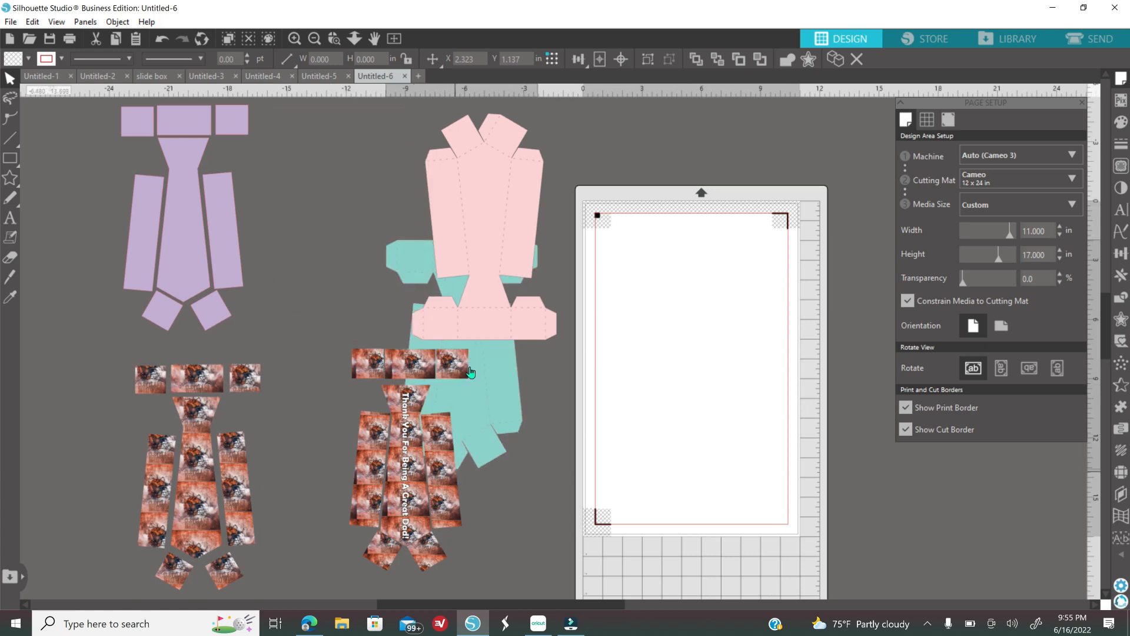
{"action": "key", "text": "ctrl+z"}
Move the patterned tie pieces with the Dad message onto the page, within the print and cut borders.
{"action": "left_click_drag", "start_coordinate": [335, 339], "coordinate": [488, 565]}
{"action": "left_click_drag", "start_coordinate": [447, 471], "coordinate": [571, 454]}
{"action": "left_click_drag", "start_coordinate": [704, 474], "coordinate": [731, 434]}
Set the "Thank You For Being A Great Dad!" text to No Cut in the send setup and return to the design.
{"action": "left_click", "coordinate": [1092, 40]}
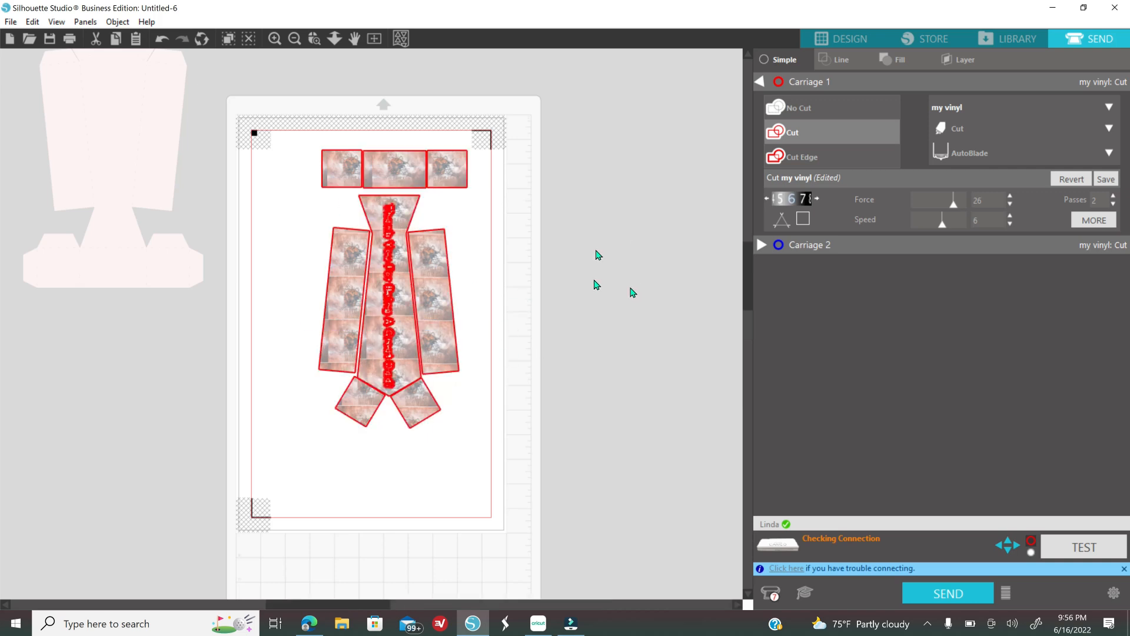
{"action": "left_click", "coordinate": [390, 360]}
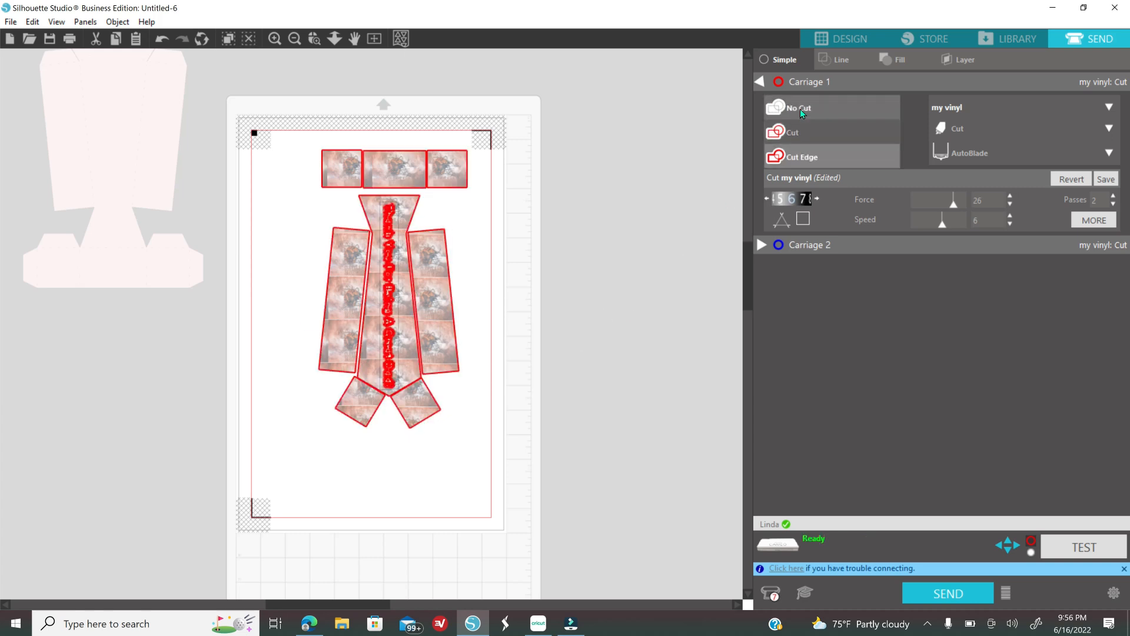
{"action": "left_click", "coordinate": [800, 109]}
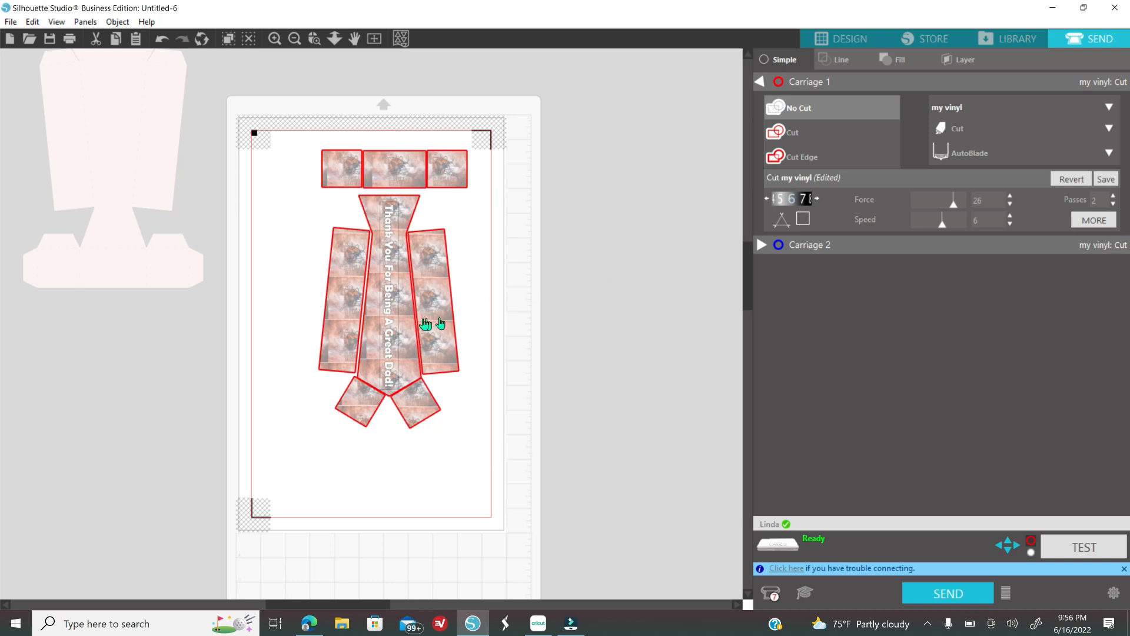
{"action": "left_click", "coordinate": [843, 43]}
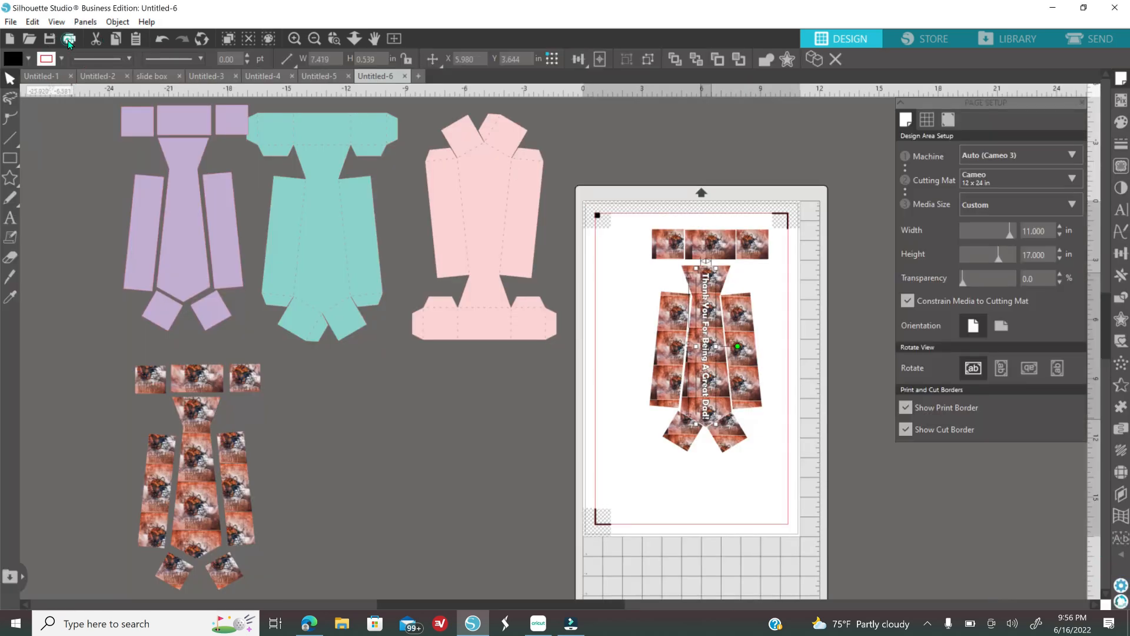
Check the print preview and the ET-16600 printer's preferences for paper size, type and quality, closing them without printing.
{"action": "left_click", "coordinate": [69, 39]}
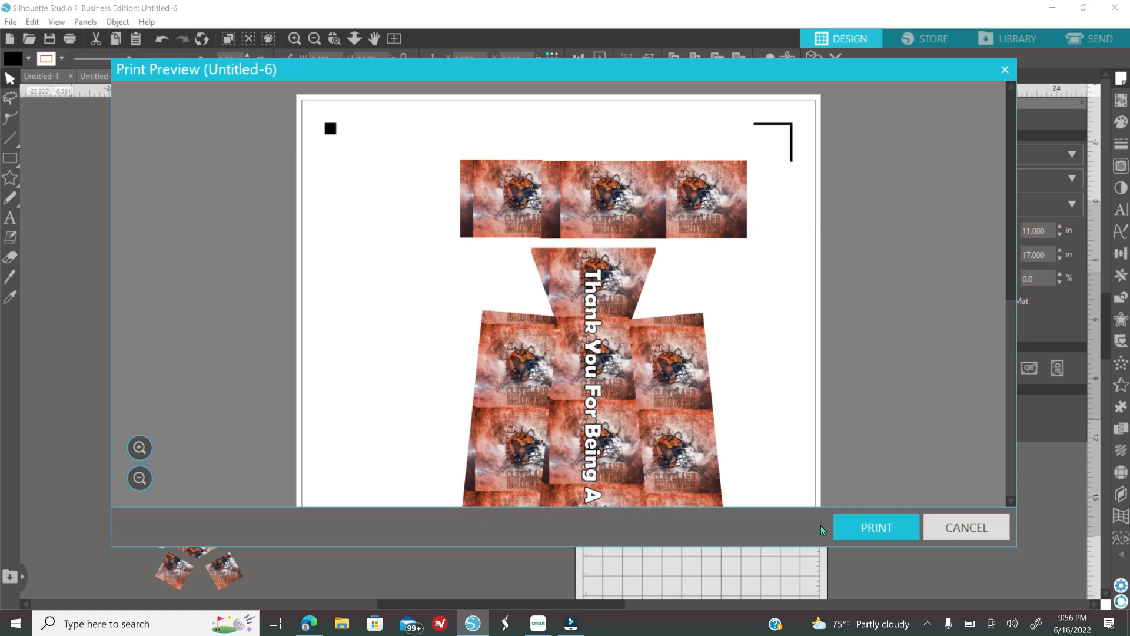
{"action": "left_click", "coordinate": [866, 529]}
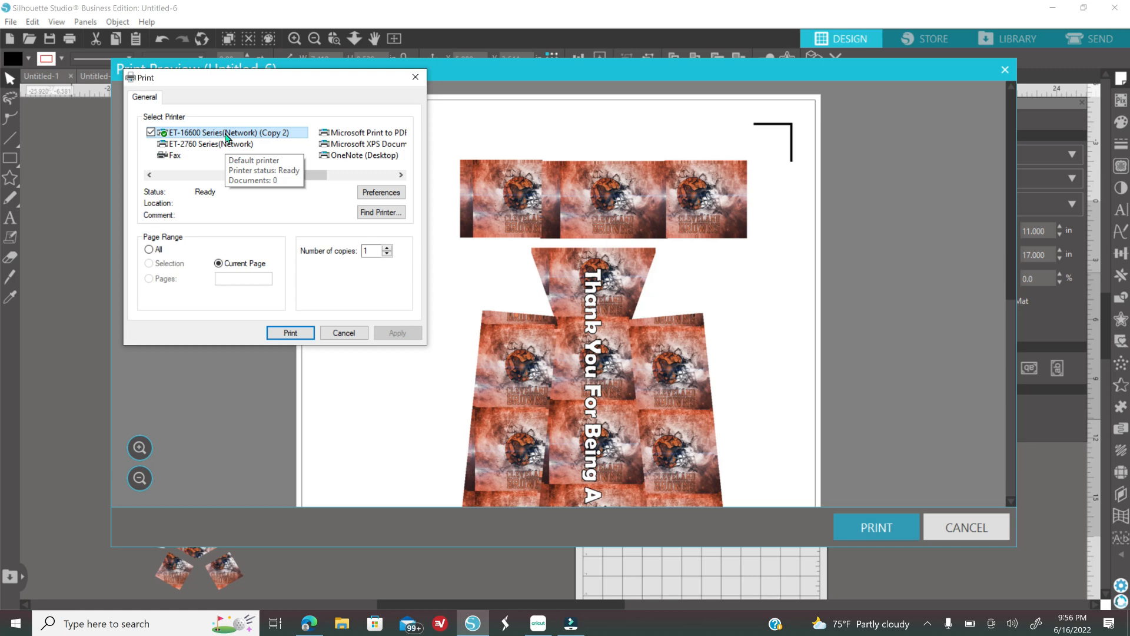
{"action": "left_click", "coordinate": [373, 194]}
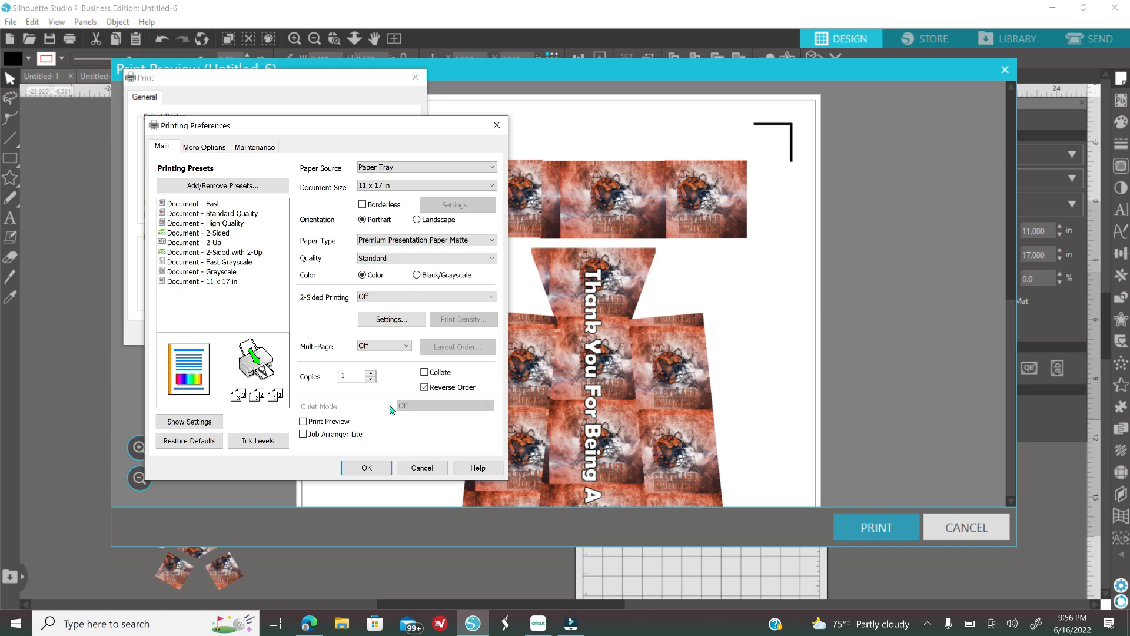
{"action": "left_click", "coordinate": [368, 469]}
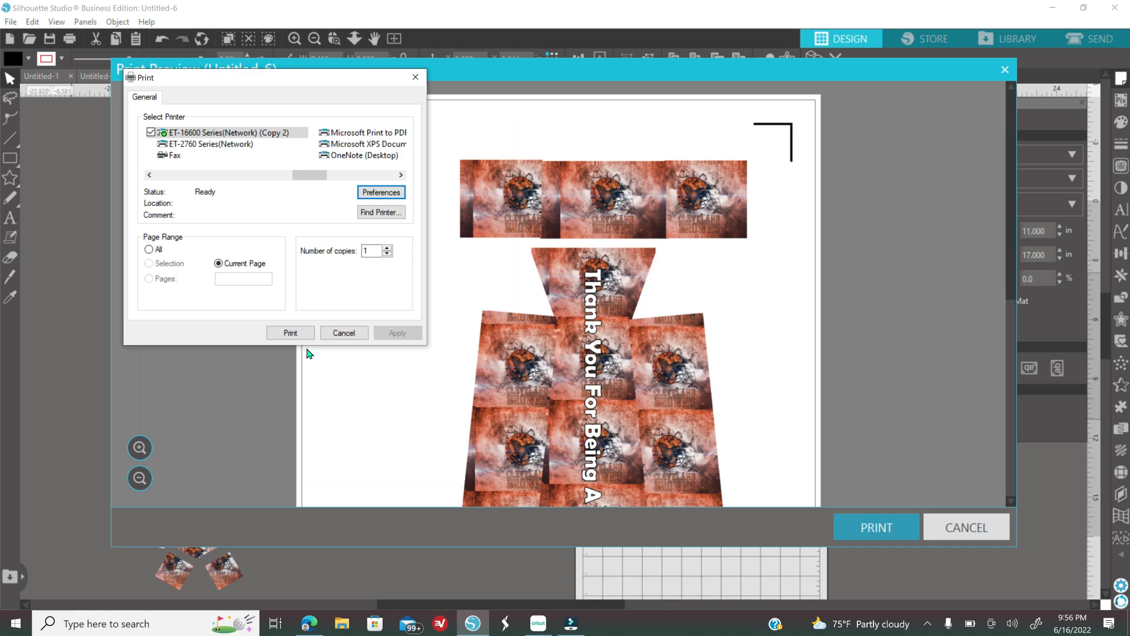
{"action": "left_click", "coordinate": [416, 78]}
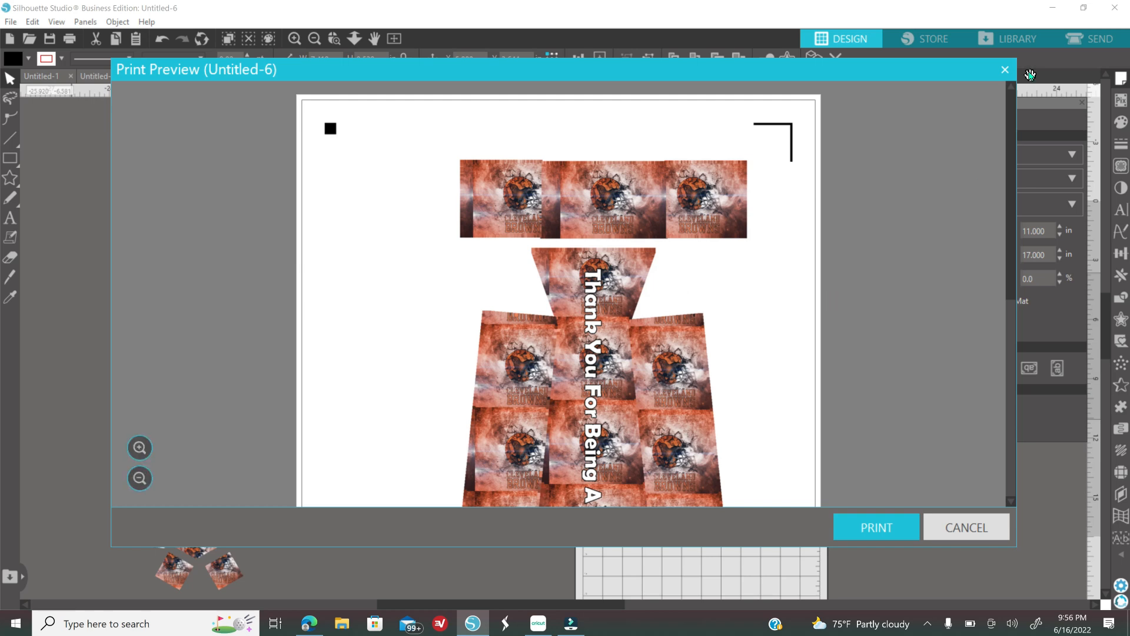
{"action": "left_click", "coordinate": [1005, 70]}
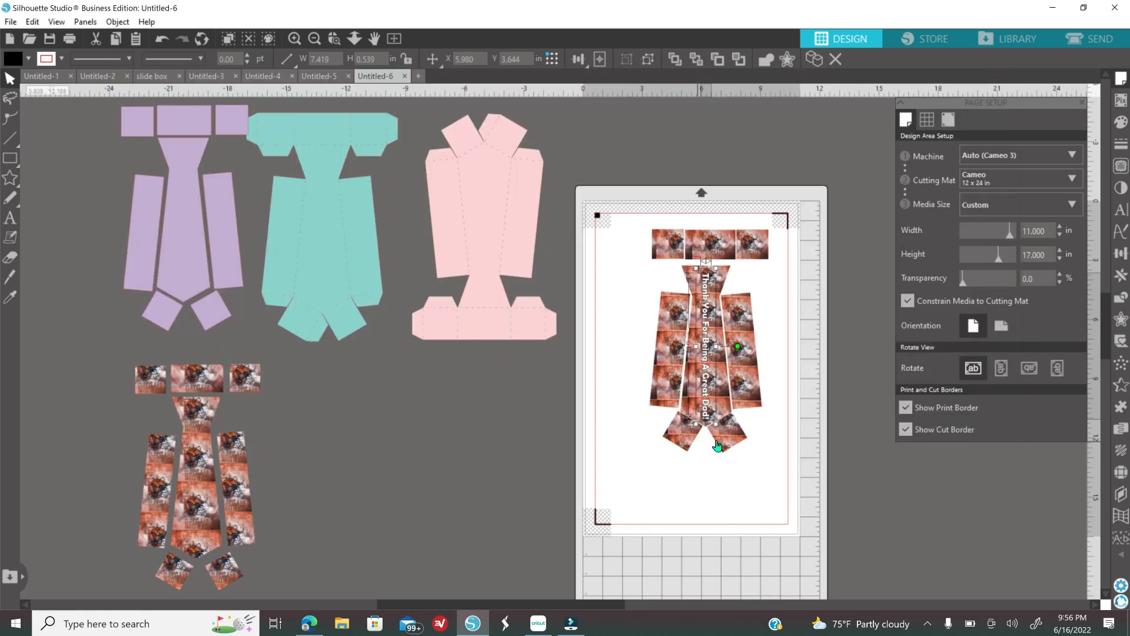